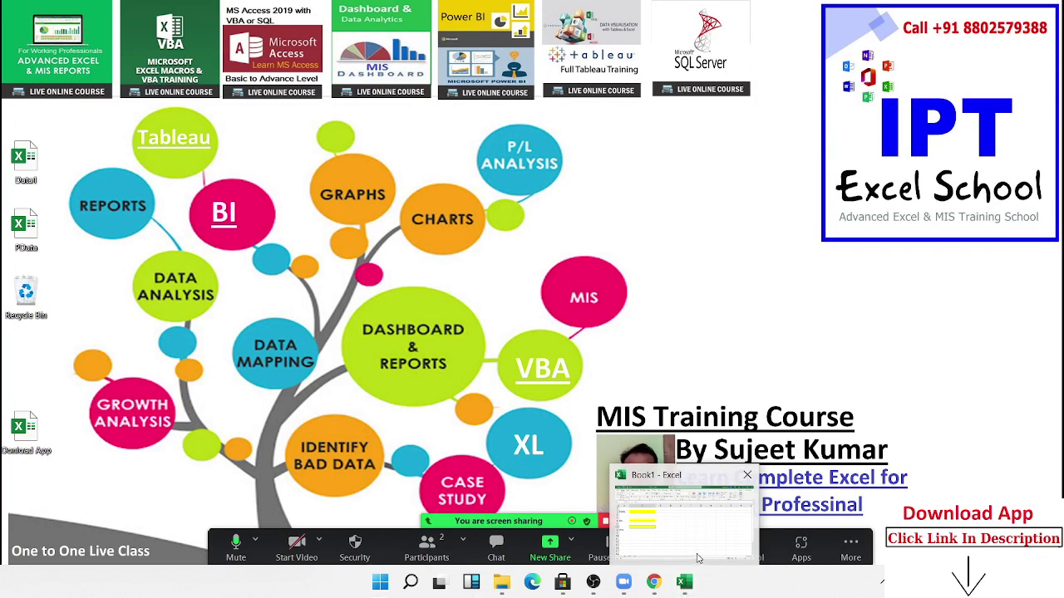
- Move the yellow input fill from B7 down to B8 beside Amt
click(684, 583)
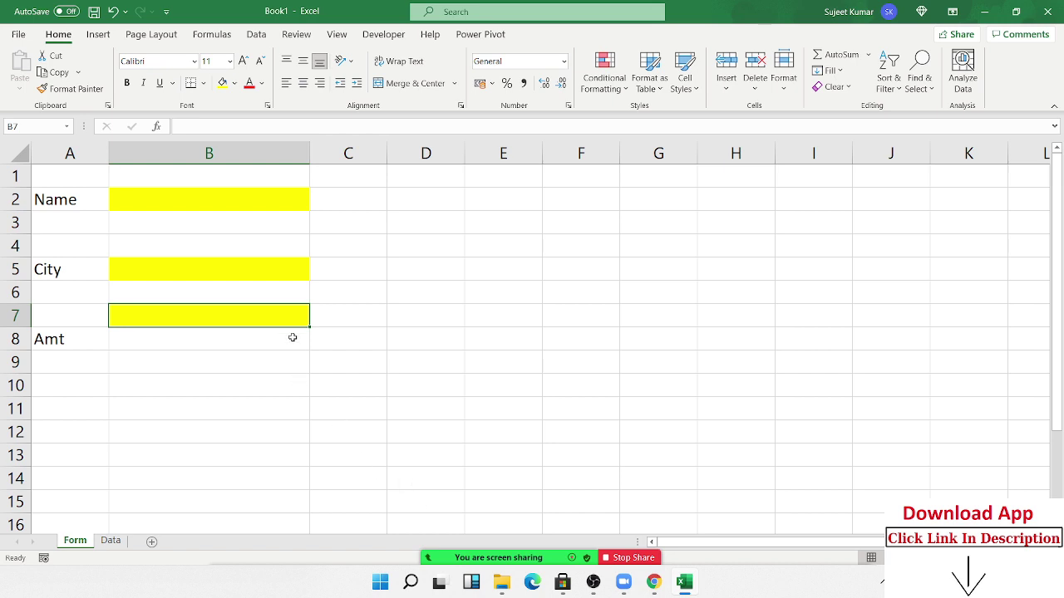
drag(293, 329, 292, 352)
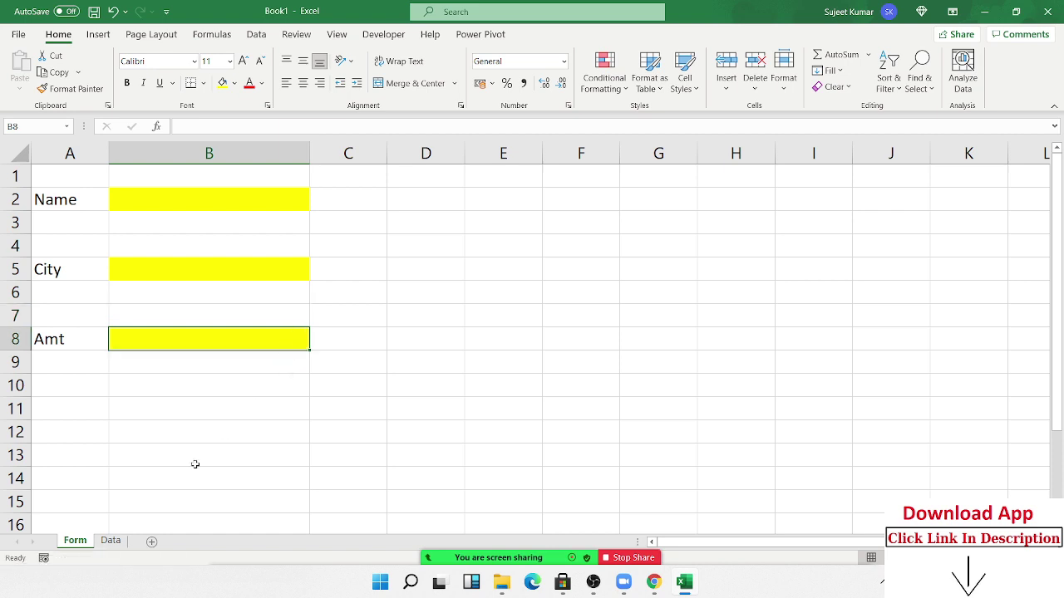
drag(252, 391, 245, 433)
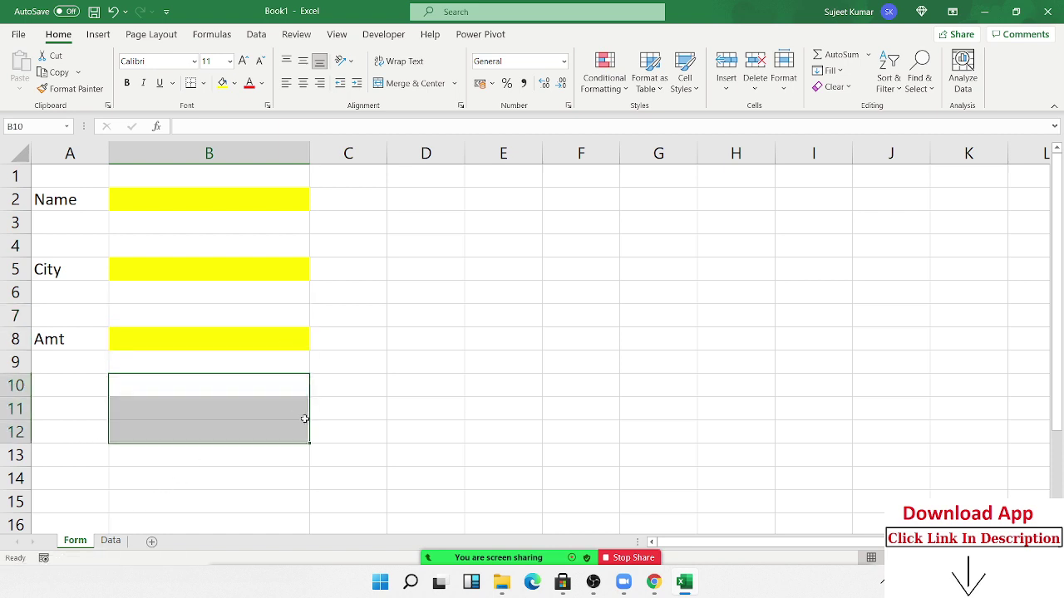
- Look over the Data sheet, return to Form, and open the Visual Basic editor
click(111, 540)
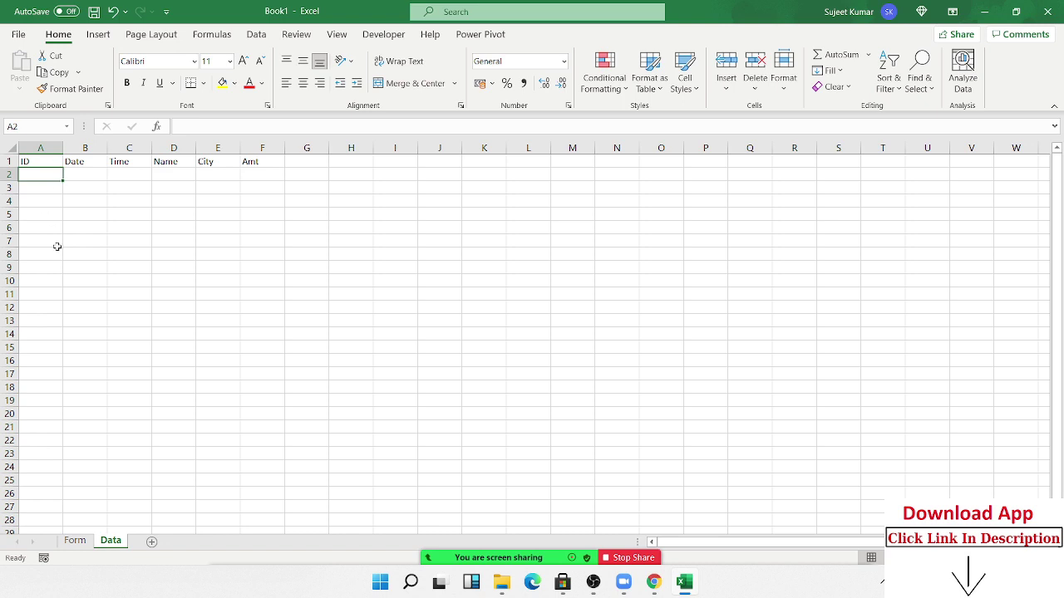
click(75, 540)
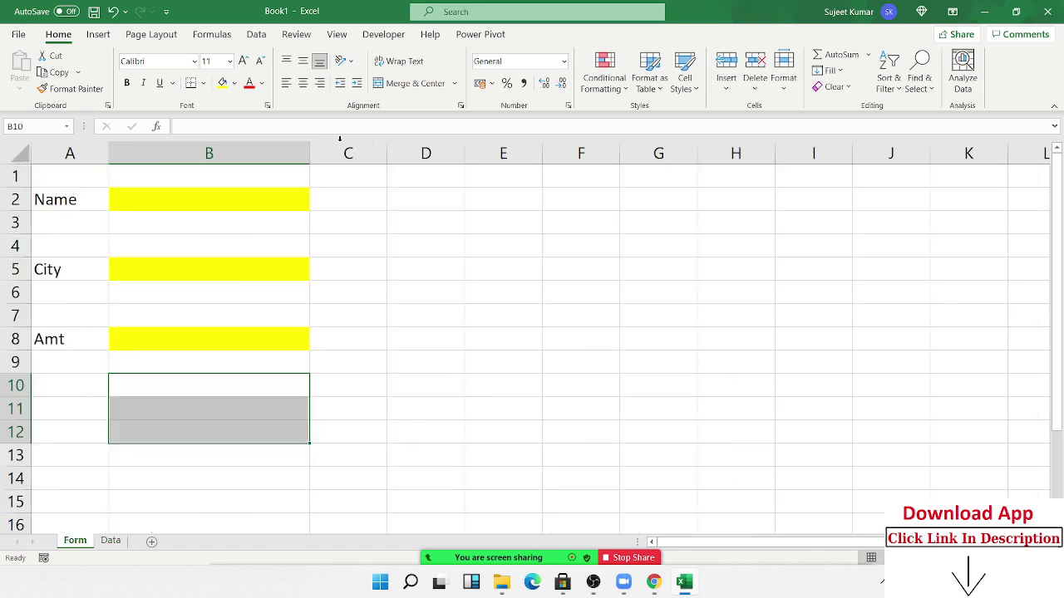
click(384, 34)
click(20, 71)
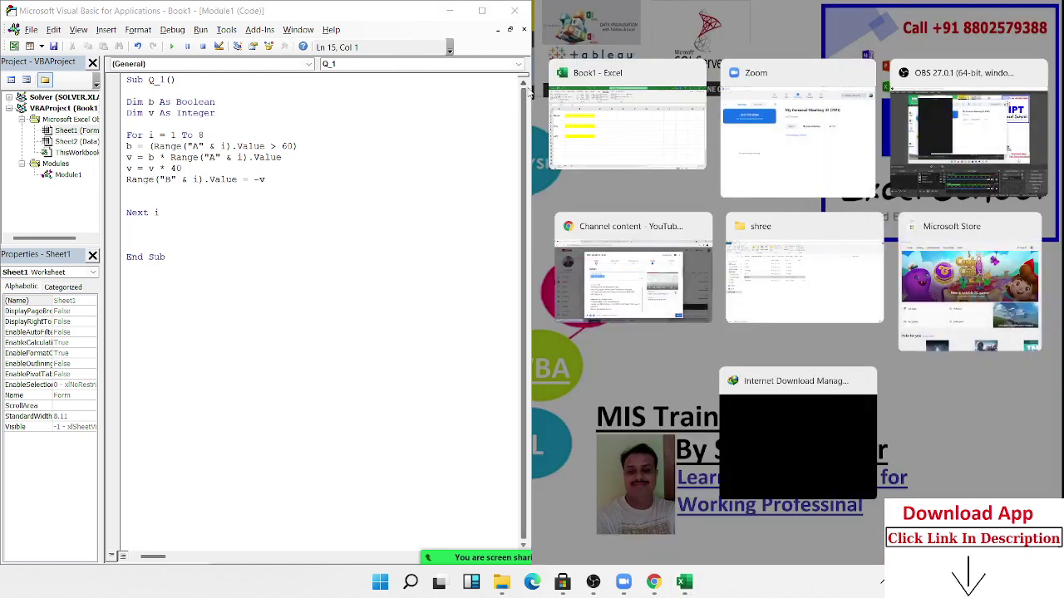
- Tile Excel beside the editor, delete the old macro code, and create Sub send()
click(632, 104)
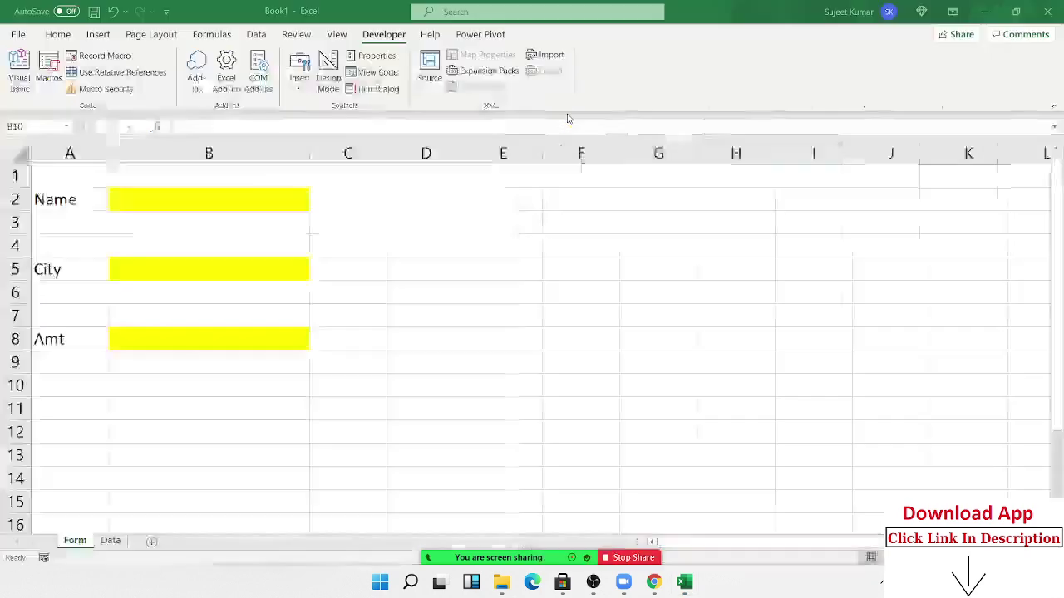
drag(192, 270, 118, 78)
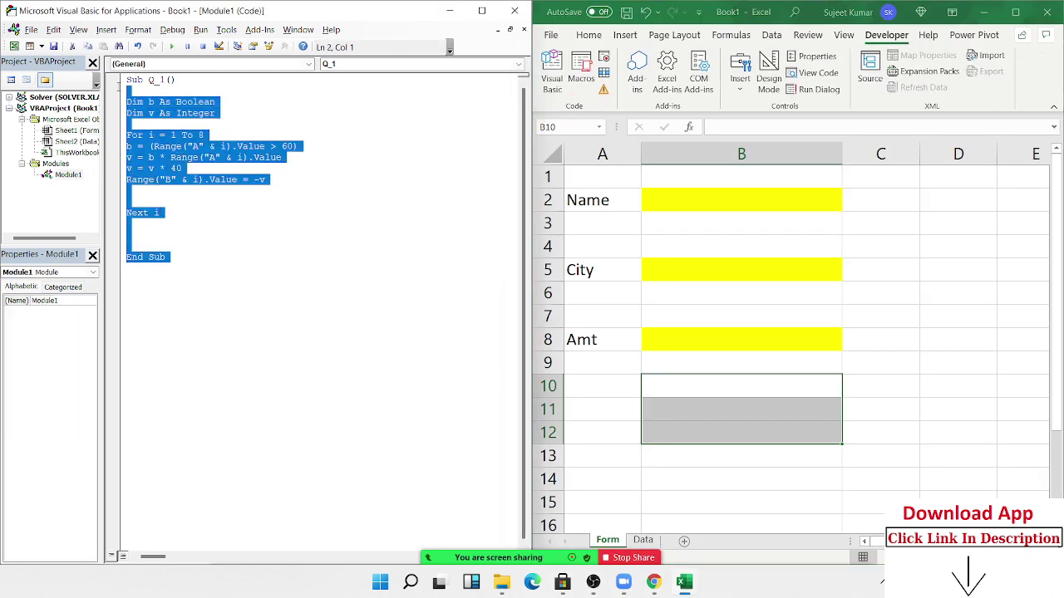
key(Delete)
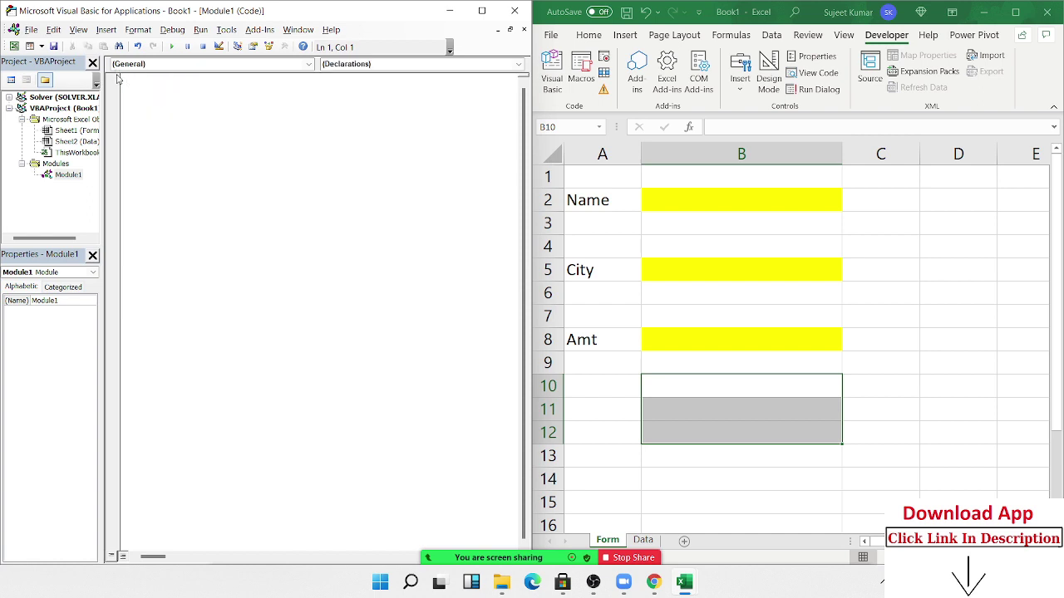
text(sub )
text(send)
text(())
key(Return)
key(Return)
key(Return)
key(Return)
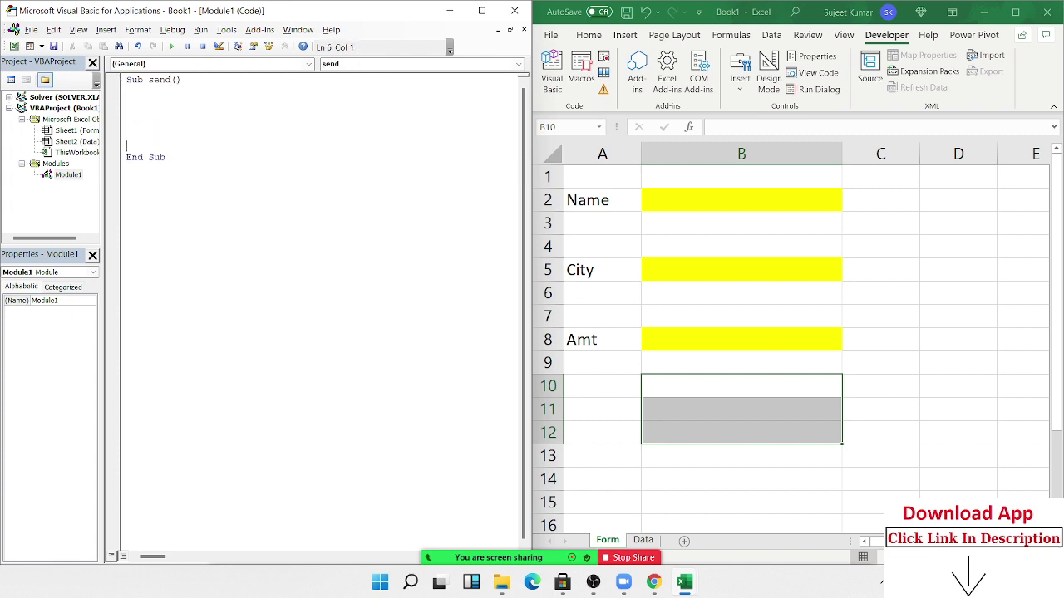
key(Up)
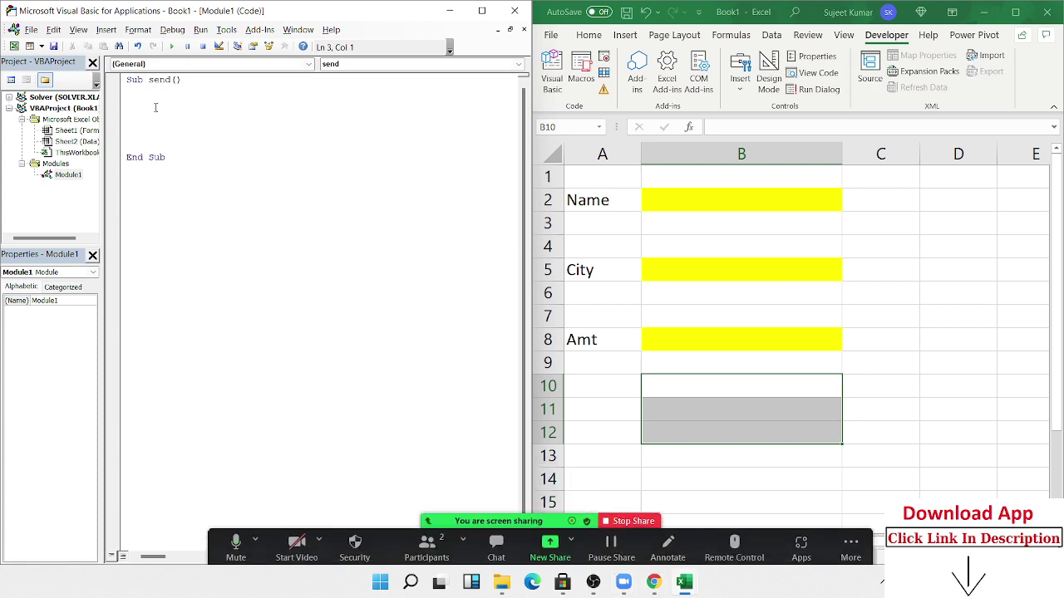
- Declare Dim w As Worksheet inside the send macro
text(dim )
text(w a)
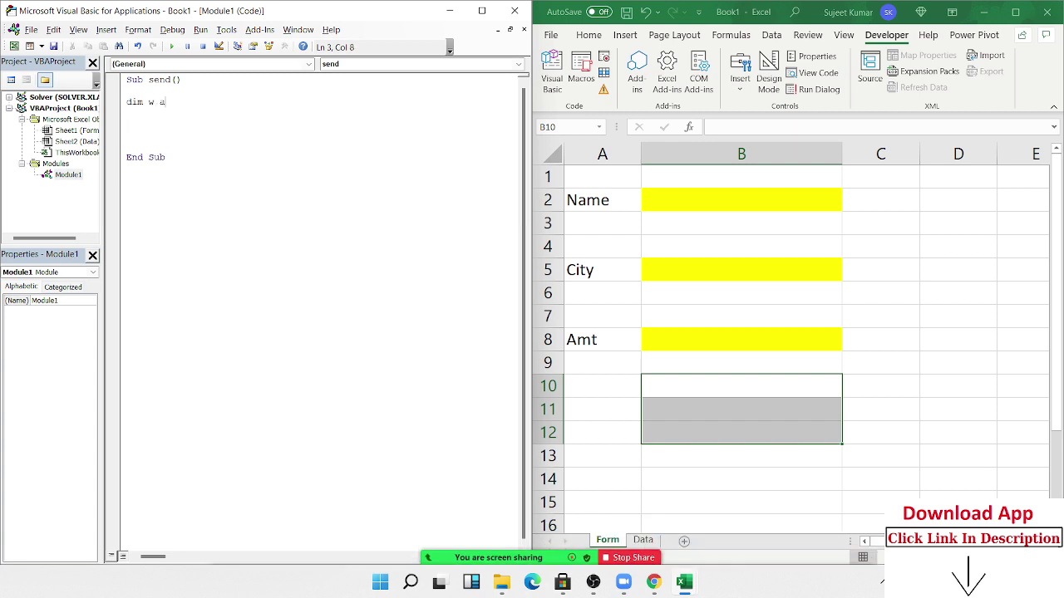
text(s )
text(w)
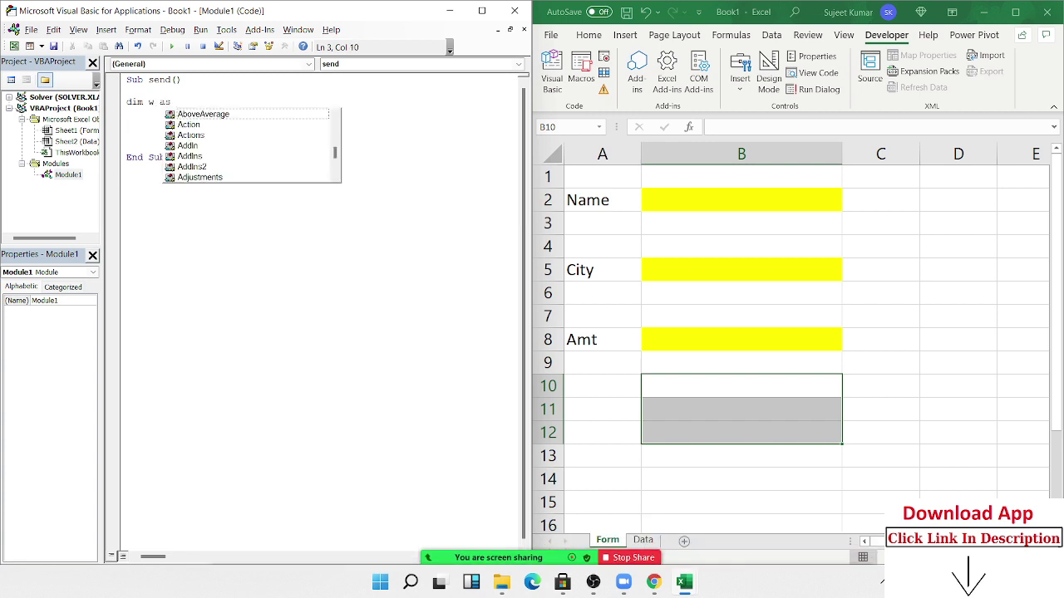
text(o)
key(Down)
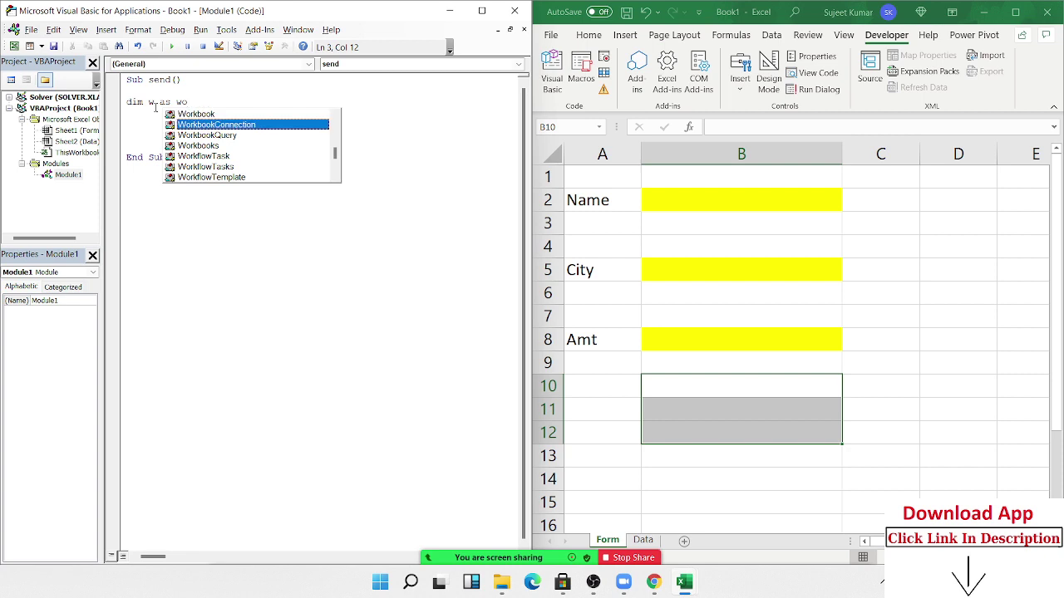
key(Down)
key(Down)
key(Up)
key(Up)
key(Down)
key(Down)
key(Down)
key(Down)
key(Down)
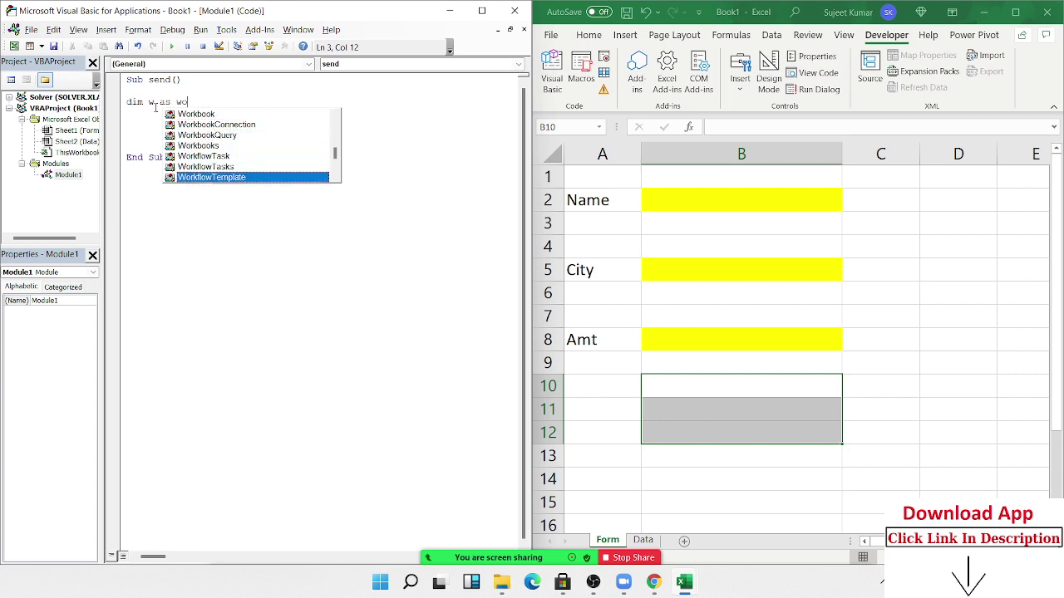
key(Down)
key(Down)
key(Down)
key(Down)
key(Up)
key(Up)
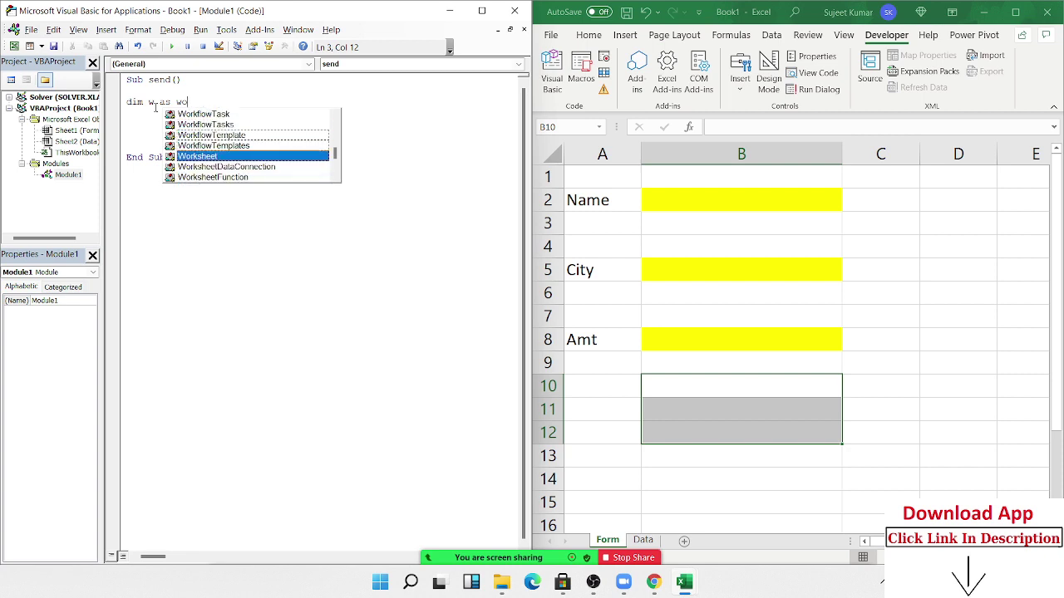
key(Tab)
key(Return)
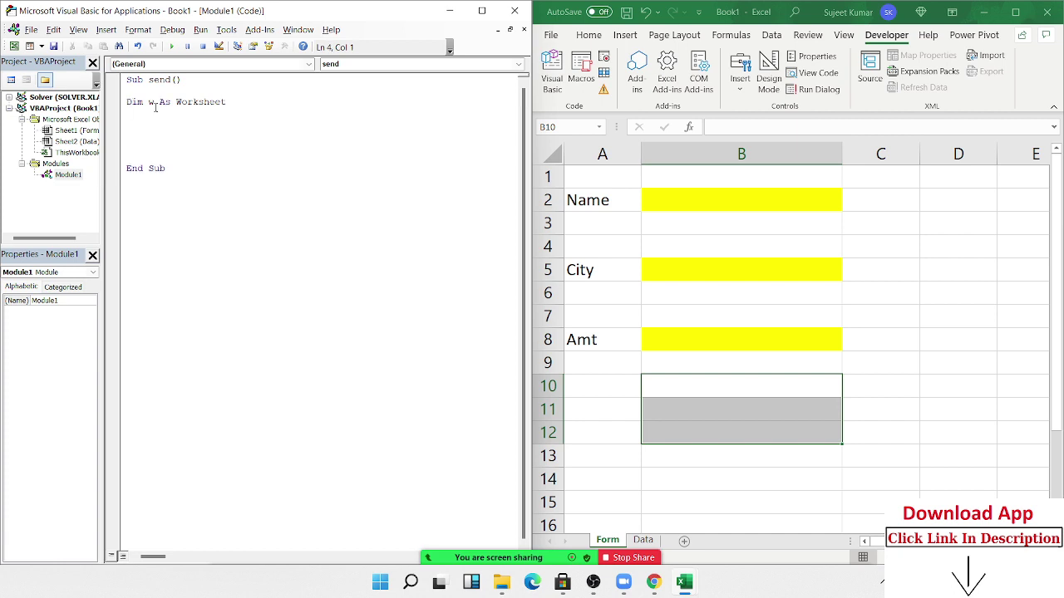
key(Return)
- Add Set w = Sheets("Data") and change the declaration to Dim w, f As Worksheet
text(set )
text(w =)
text(sheets)
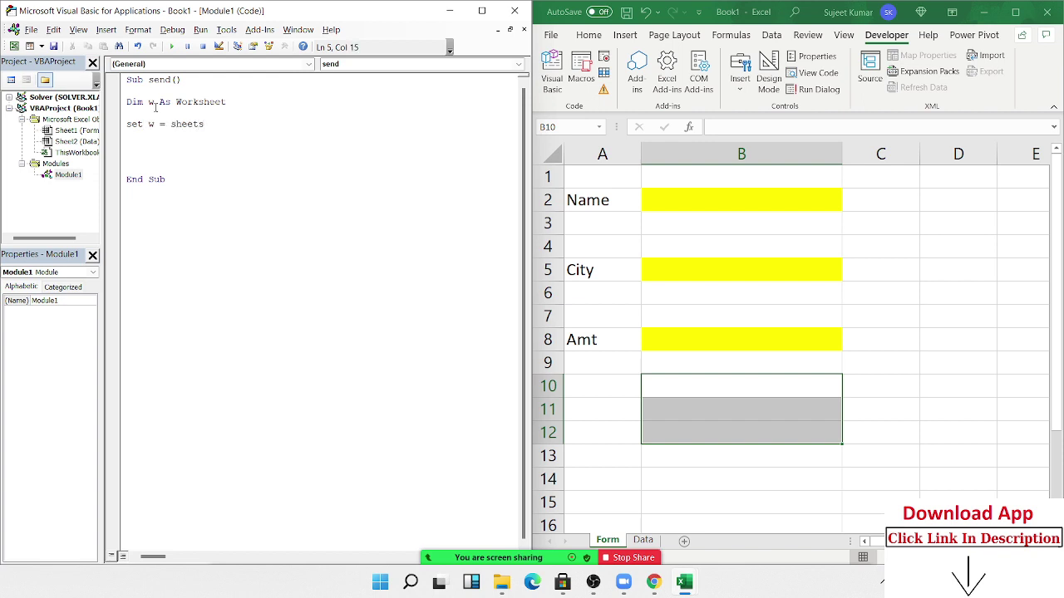
text((")
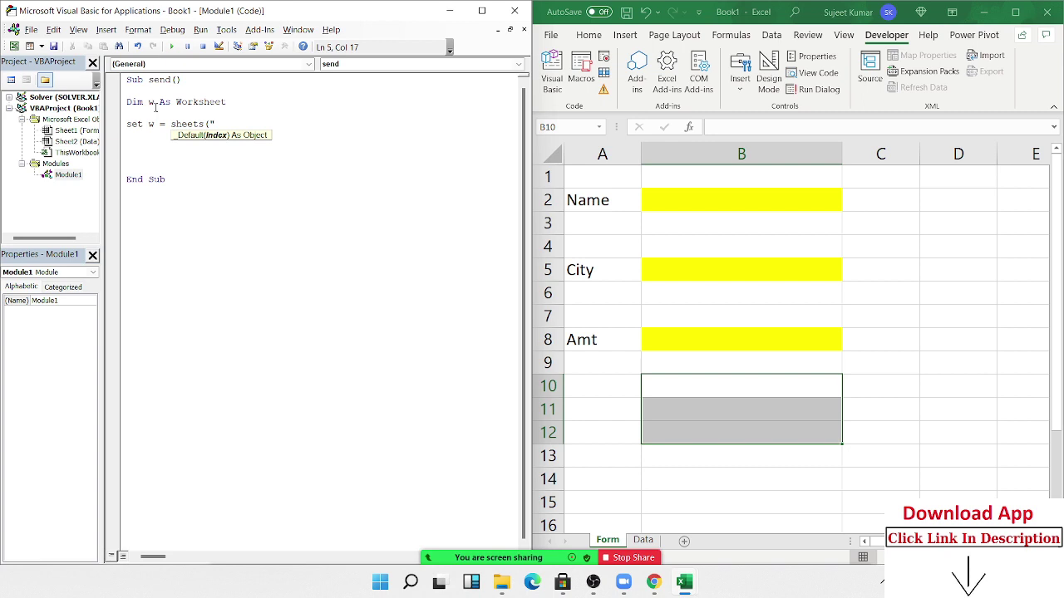
text(Data")
text())
key(Return)
key(Up)
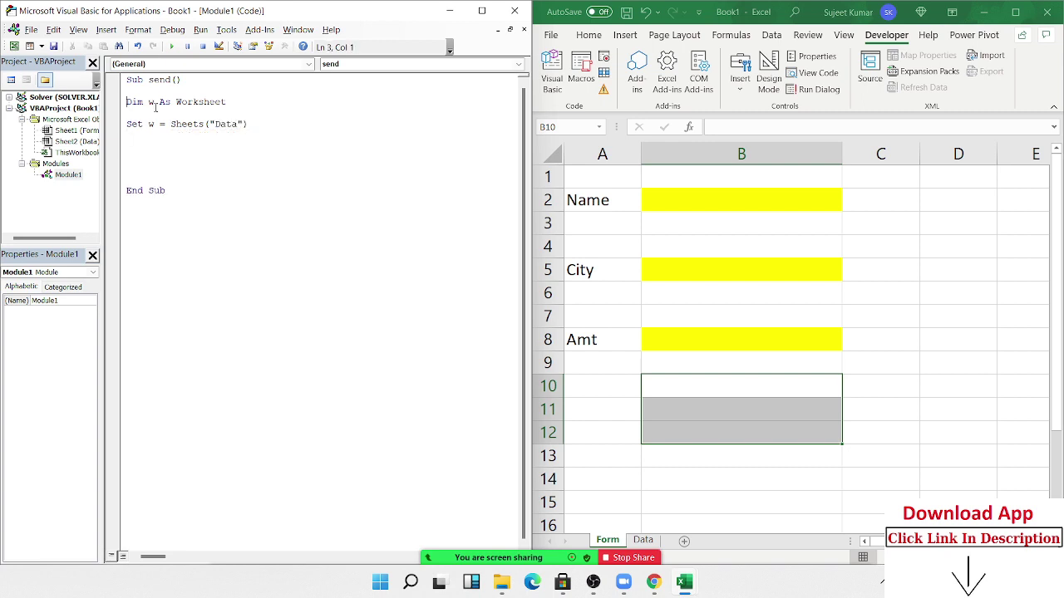
key(Right)
key(Right)
text(w, f)
key(Down)
- Add Set f = Sheets("Form") and begin the next line with w
text(set )
text(f = )
text(sheets)
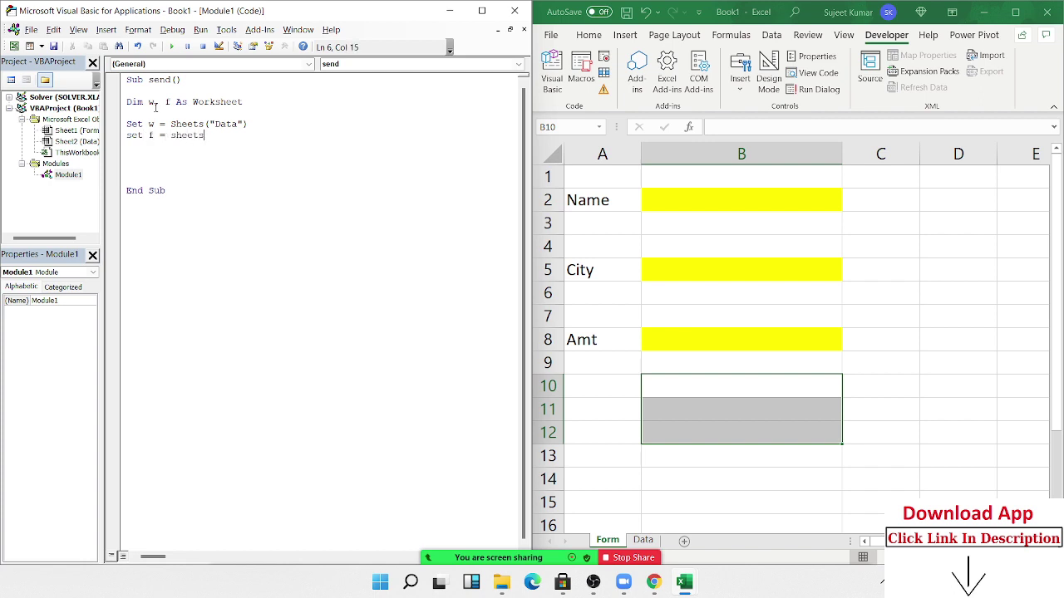
text((")
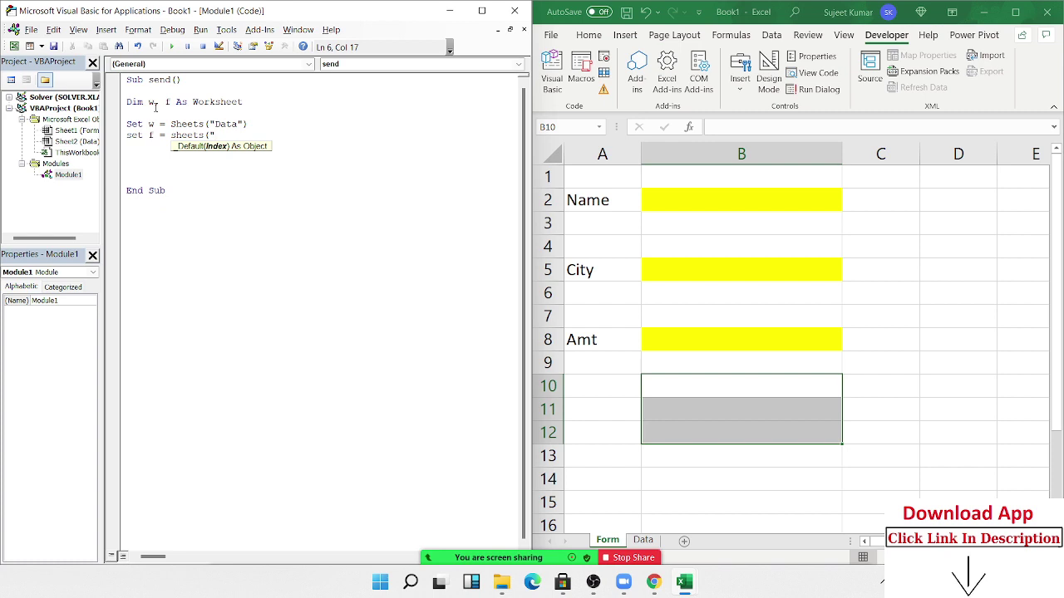
text(For)
text(m"))
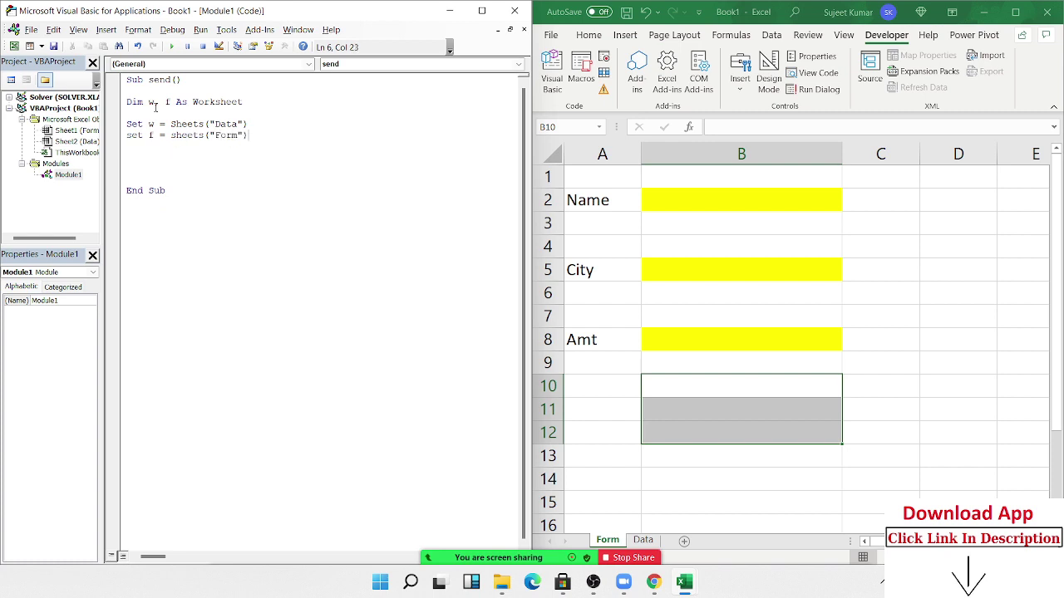
key(Return)
key(Return)
text(w.)
- Type the line w.Range("A65000").End(xlUp).Offset(1, 0).Value = ID
text(ra)
text(nge()
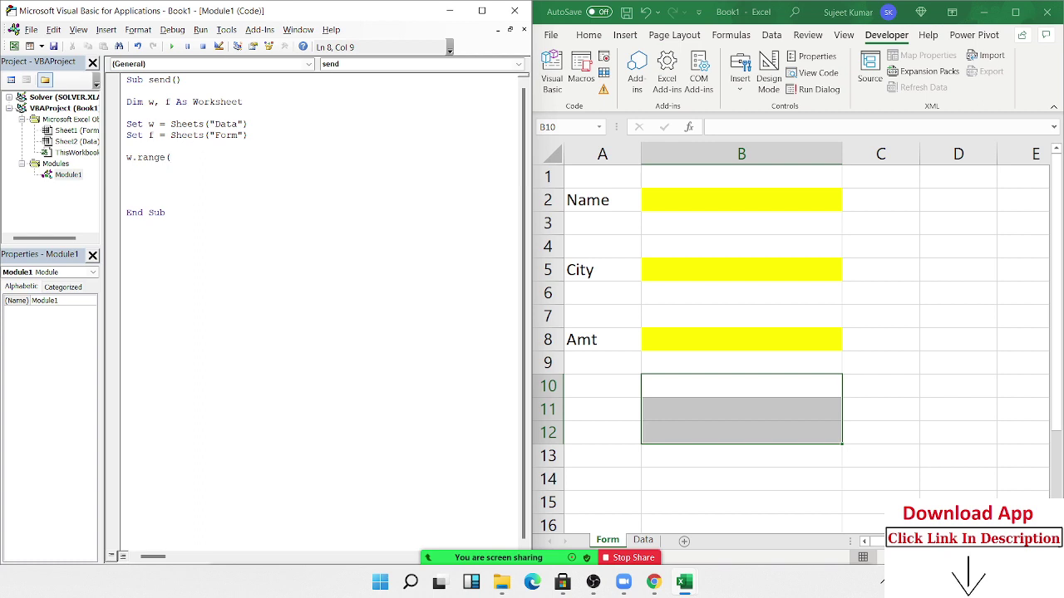
text("A650)
text(00"))
text(.end()
text(xl)
text(up)
text(.o)
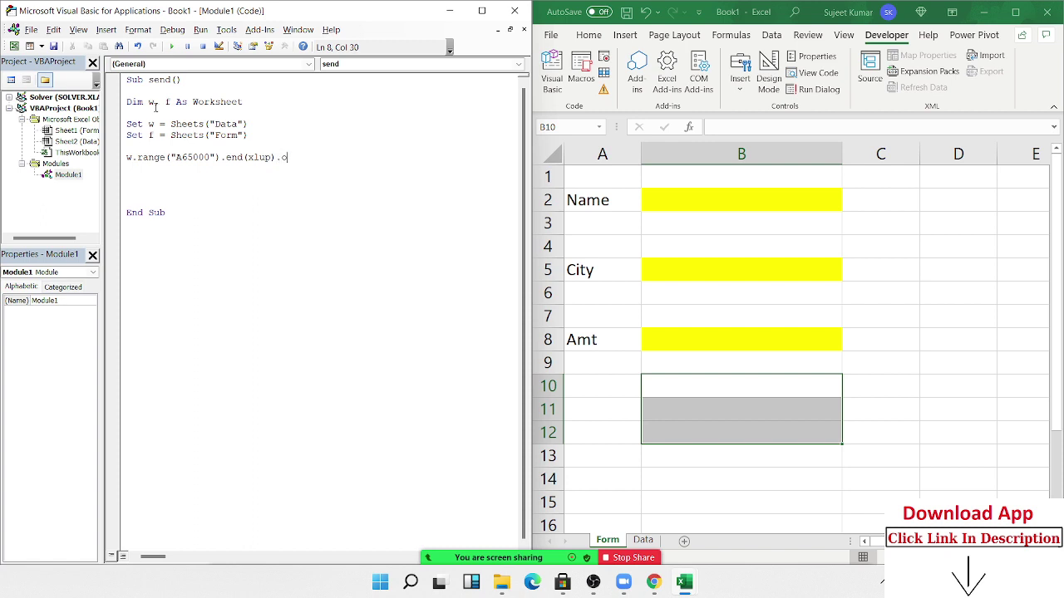
text(ff)
text(set(1)
text(0).)
text(value)
text( = ID)
- Add the declaration Dim id As Long, correcting the mistyped 'sim' after the compile error
key(Return)
key(Up)
key(Return)
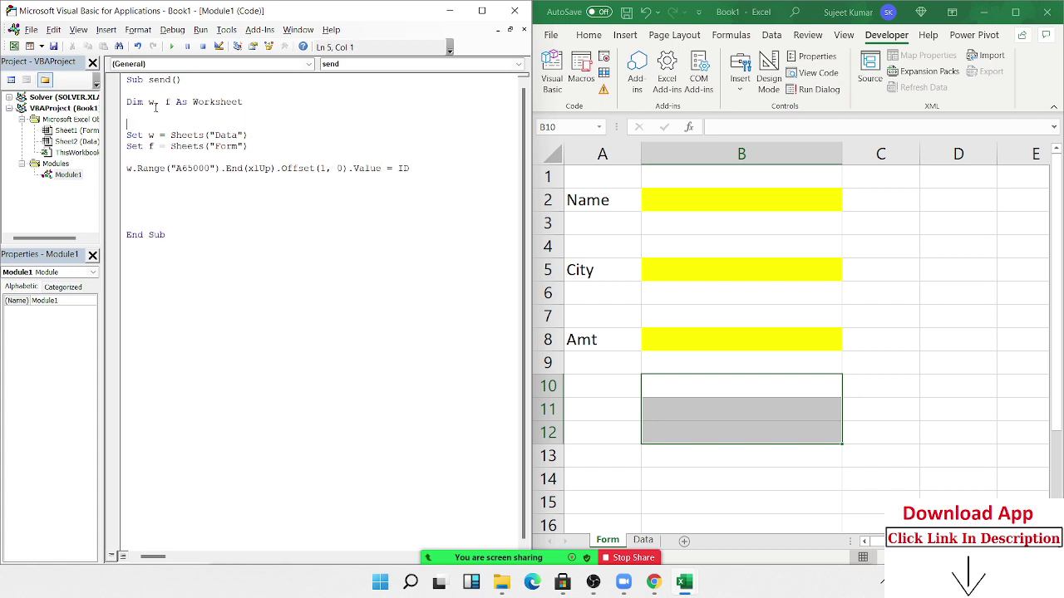
key(Up)
text(sim i)
text(d as )
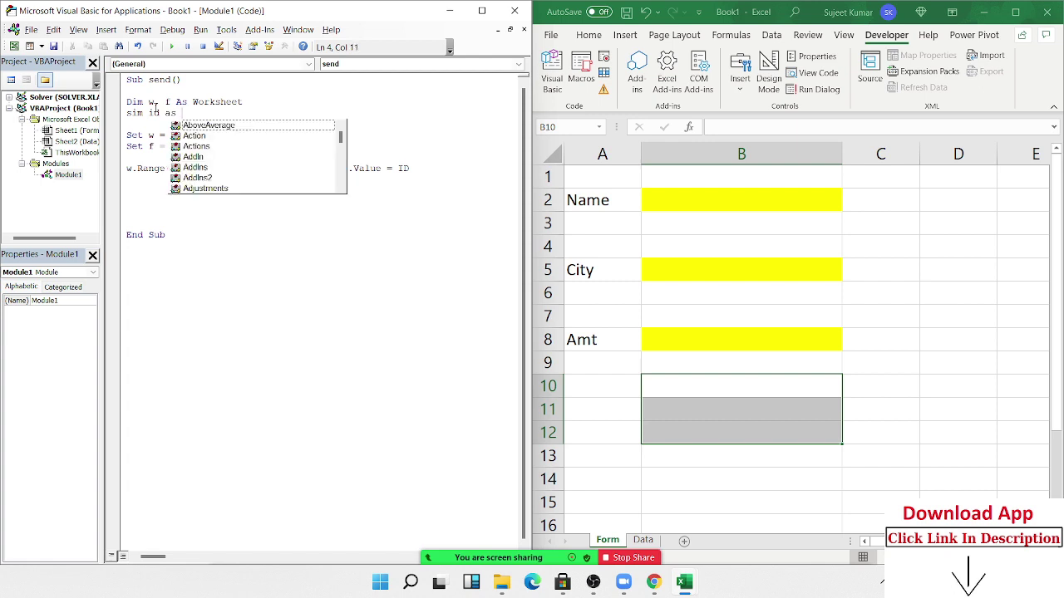
text(long)
key(Return)
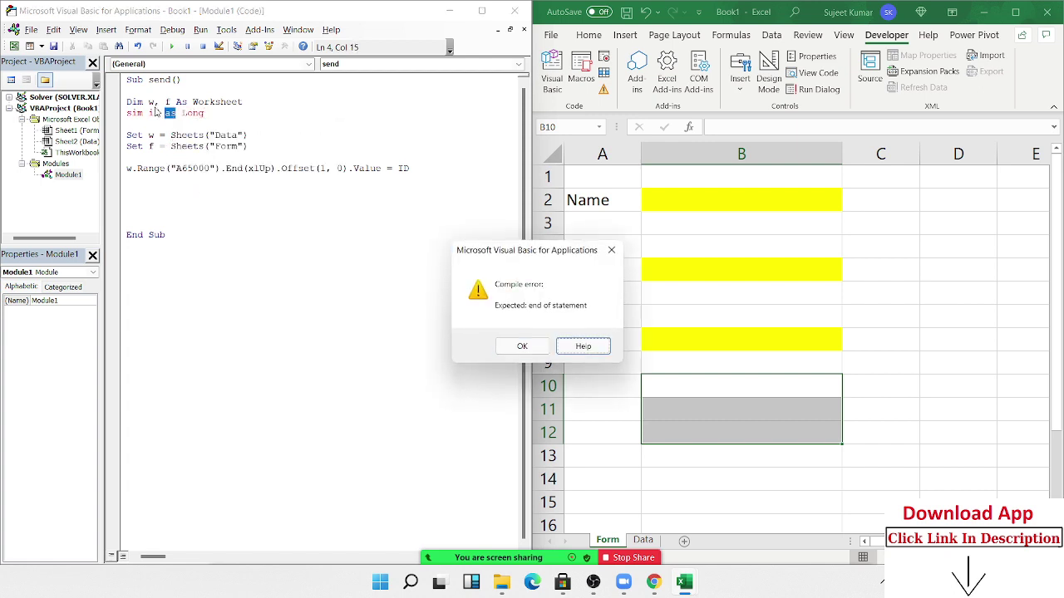
key(Escape)
key(Home)
key(Right)
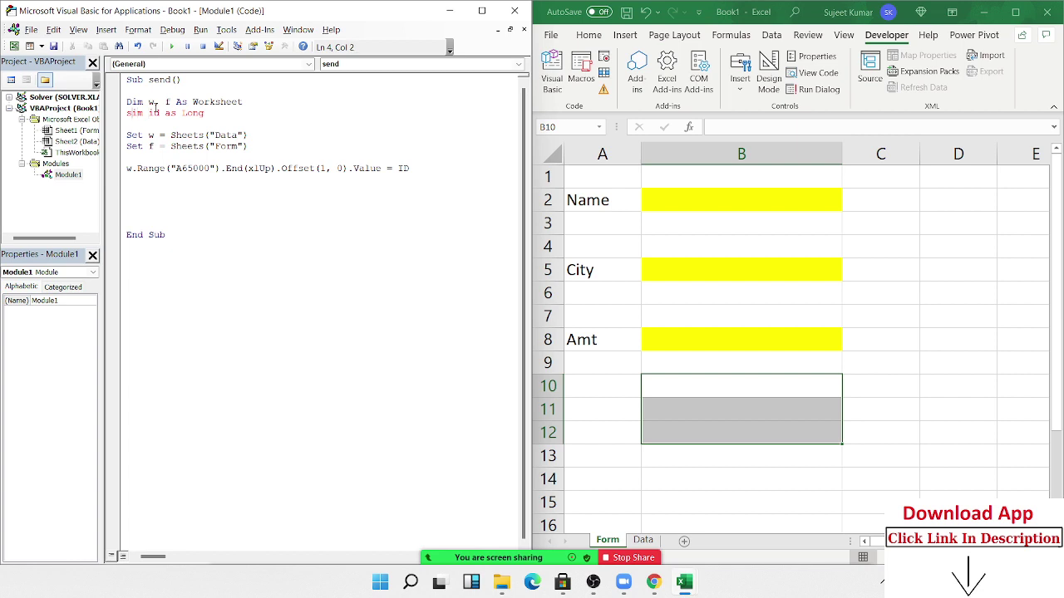
key(BackSpace)
text(D)
key(Down)
key(Down)
- Open an empty line above the w.Range write statement
key(Return)
text(appl)
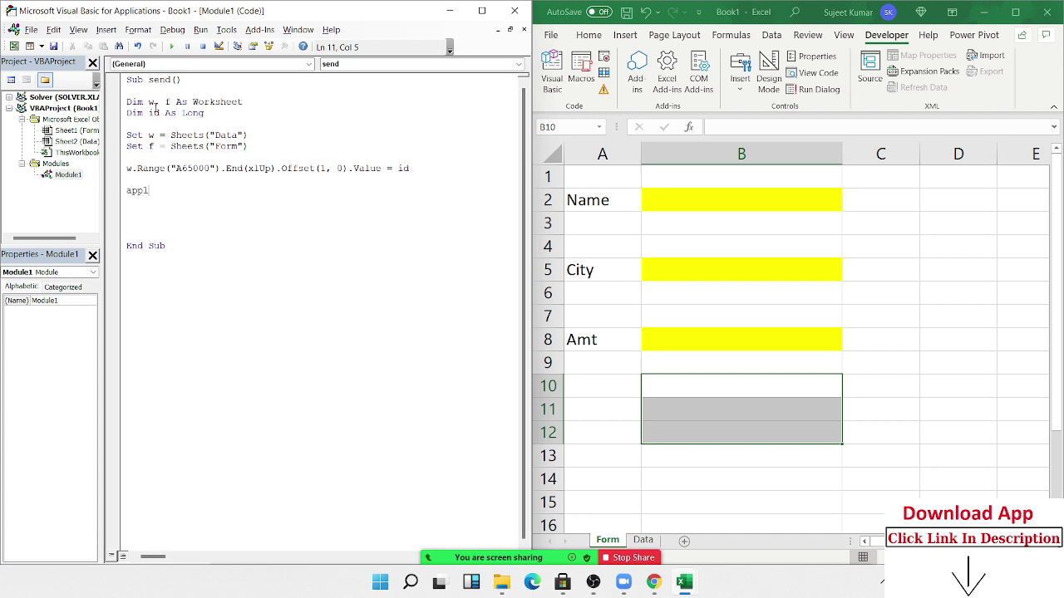
text(ic)
key(BackSpace)
key(BackSpace)
key(BackSpace)
key(BackSpace)
key(BackSpace)
key(BackSpace)
key(Up)
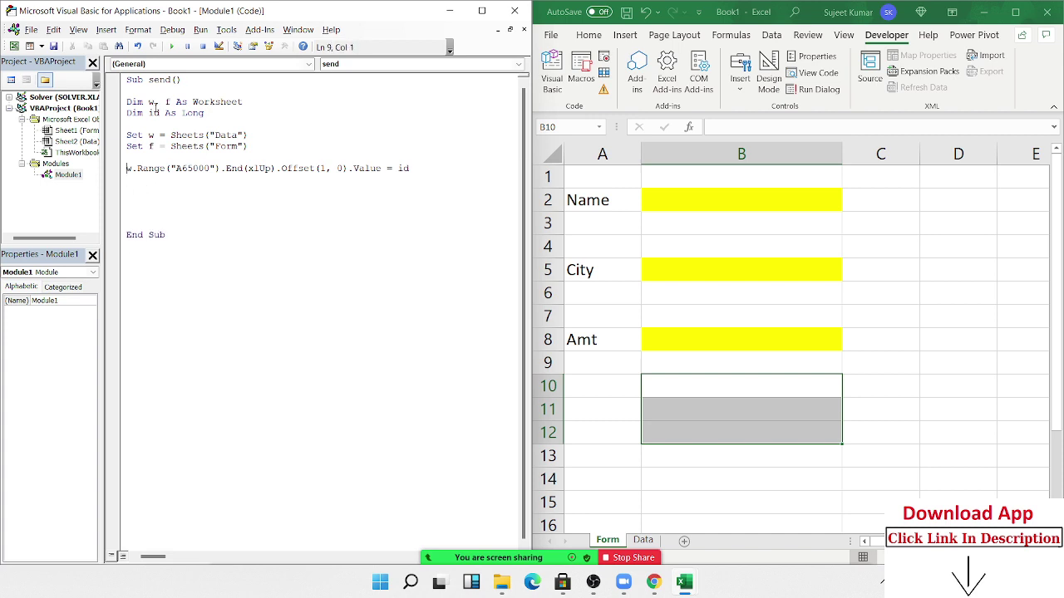
key(Up)
key(Return)
key(Up)
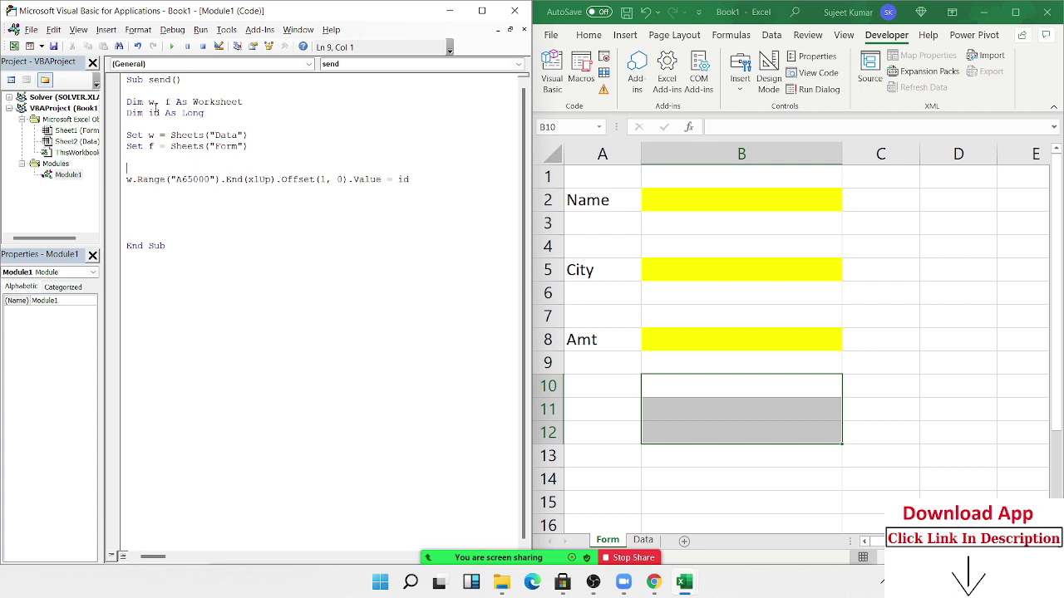
- Add id = Application.WorksheetFunction.Max(w.Range("A:A"))
text(d)
key(BackSpace)
text(id= )
text(applicat)
text(ion.wo)
key(Down)
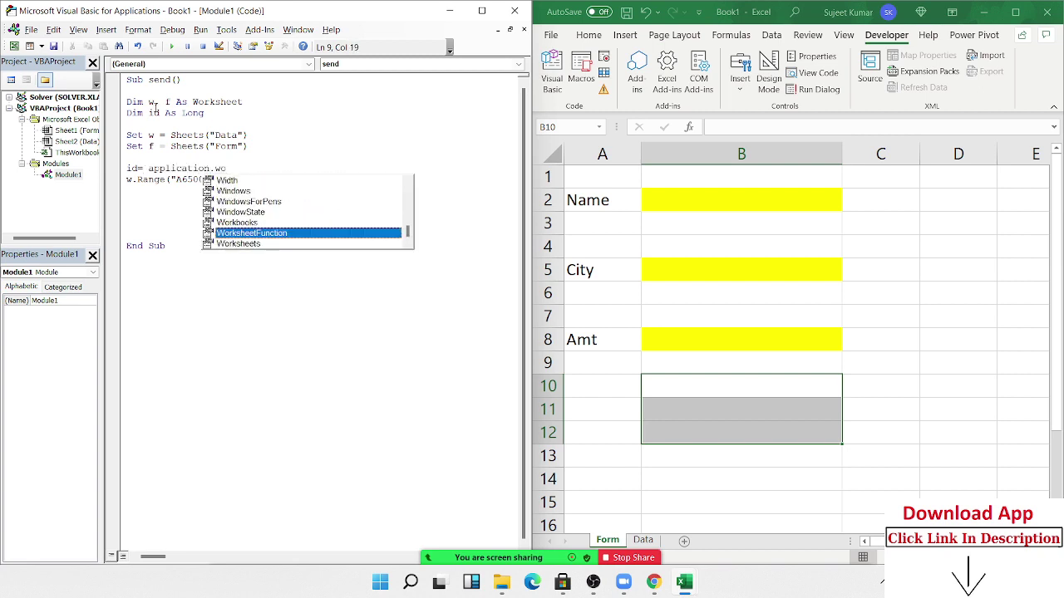
key(Tab)
text(.)
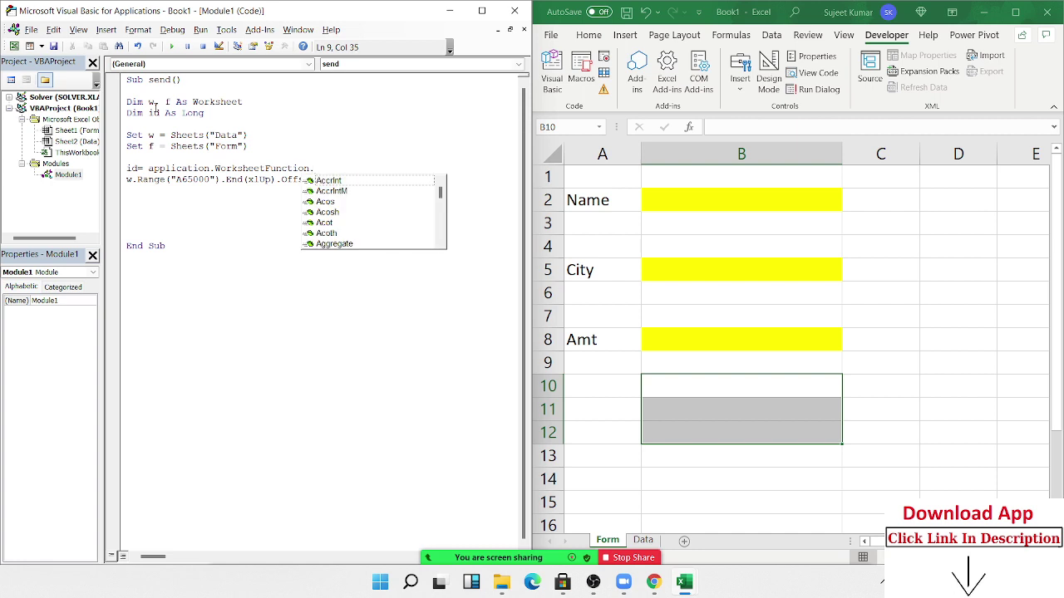
text(max)
key(Tab)
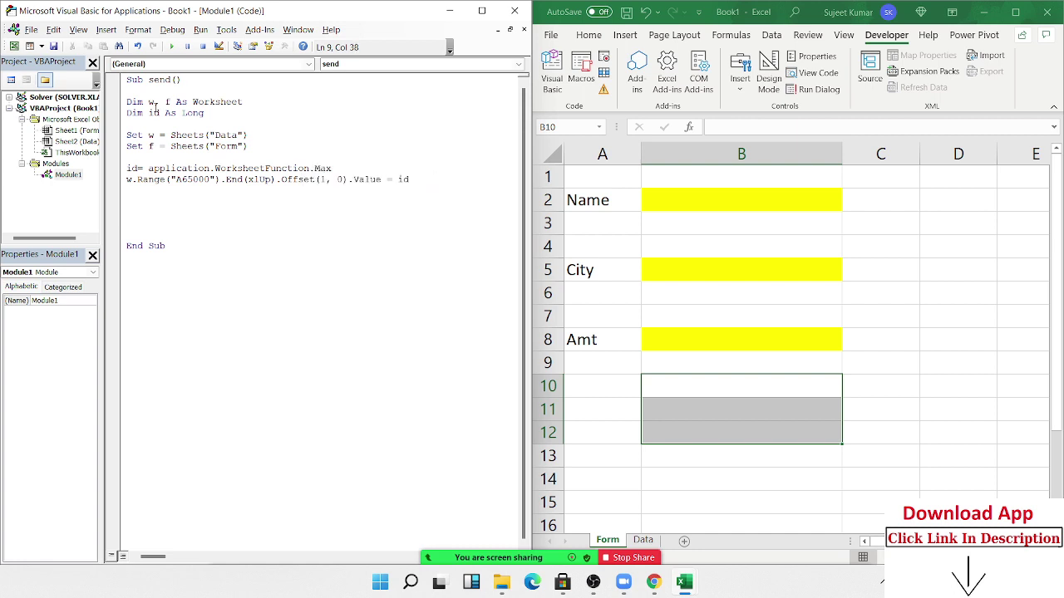
text(()
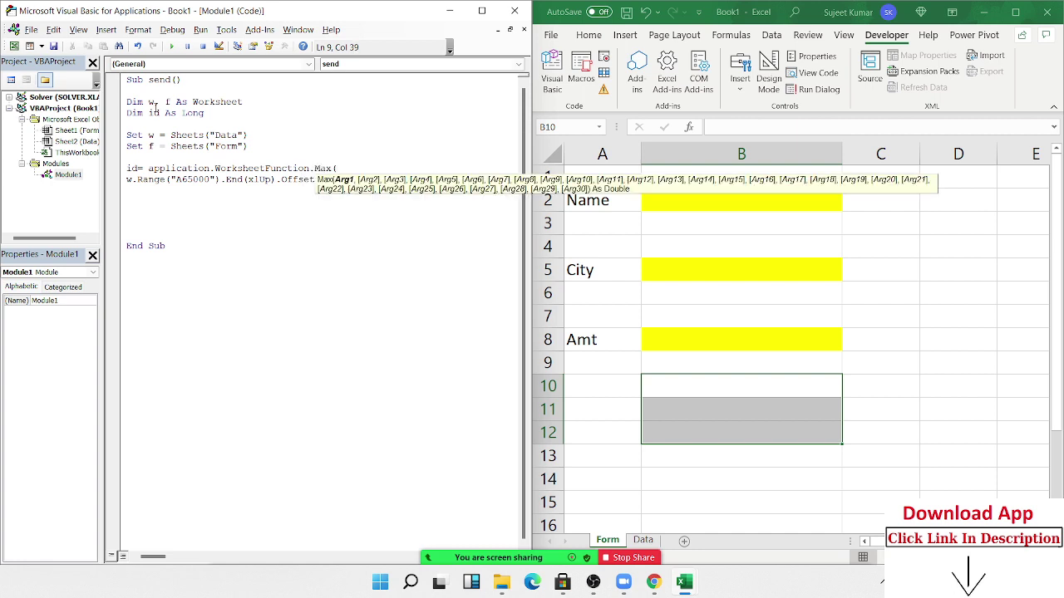
text(w)
text(.)
text(data)
key(BackSpace)
key(BackSpace)
key(BackSpace)
key(BackSpace)
text(r)
text(ange()
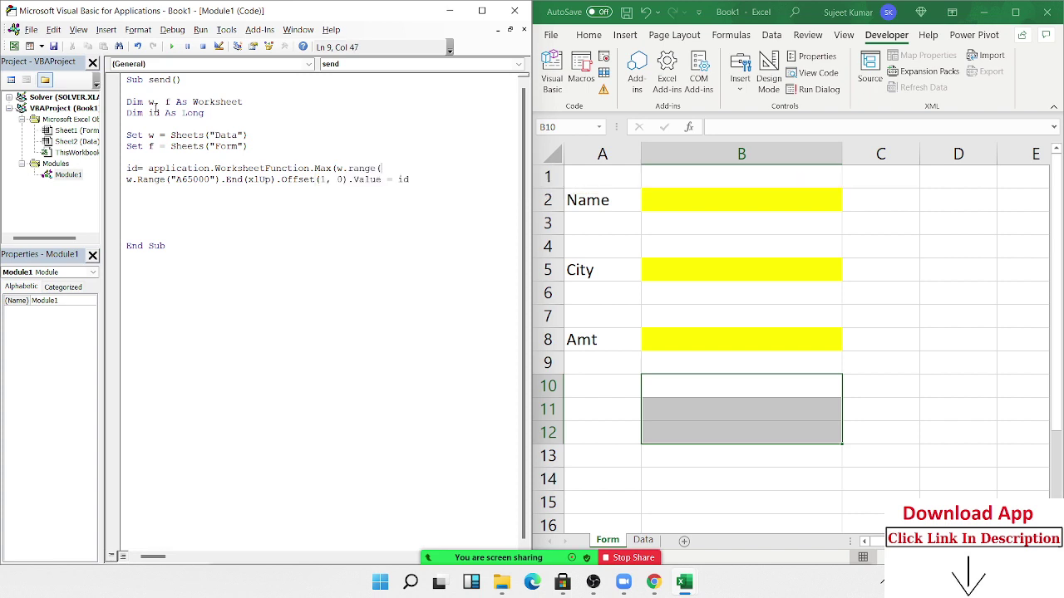
text("A:A)
text(")))
key(Down)
- Make the write statement store id + 1
text(+ 1)
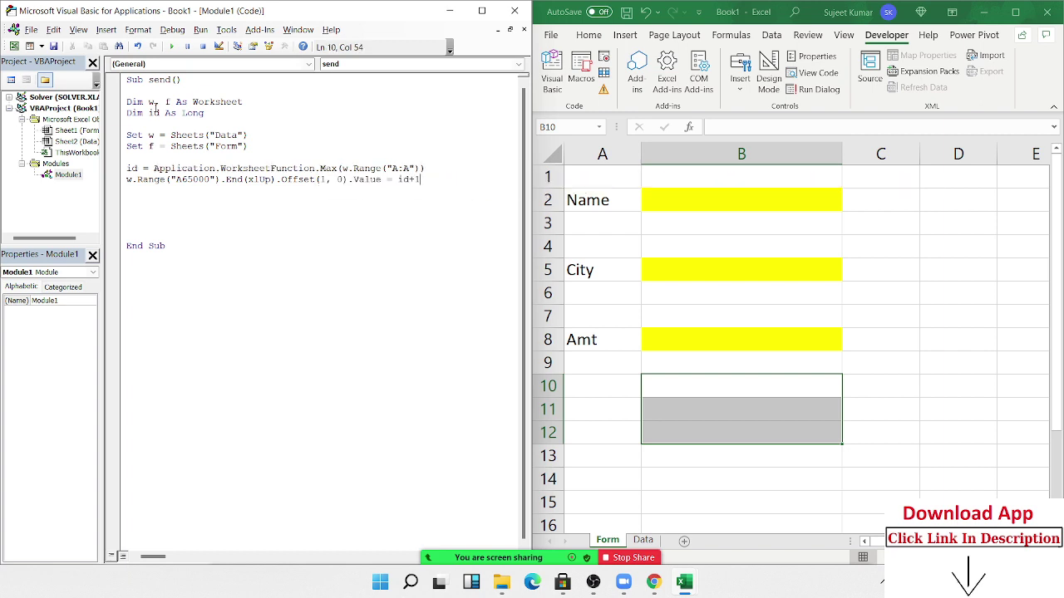
key(Return)
key(Up)
key(Return)
- Duplicate the write line and change its offset toward Offset(0, 1)
key(shift+Down)
key(ctrl+c)
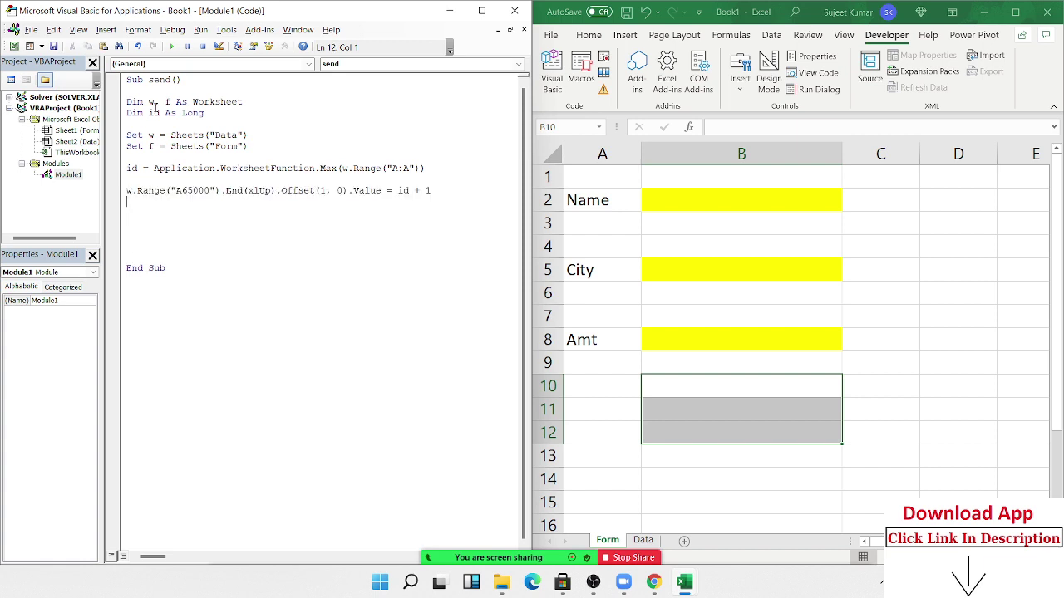
key(Right)
key(ctrl+v)
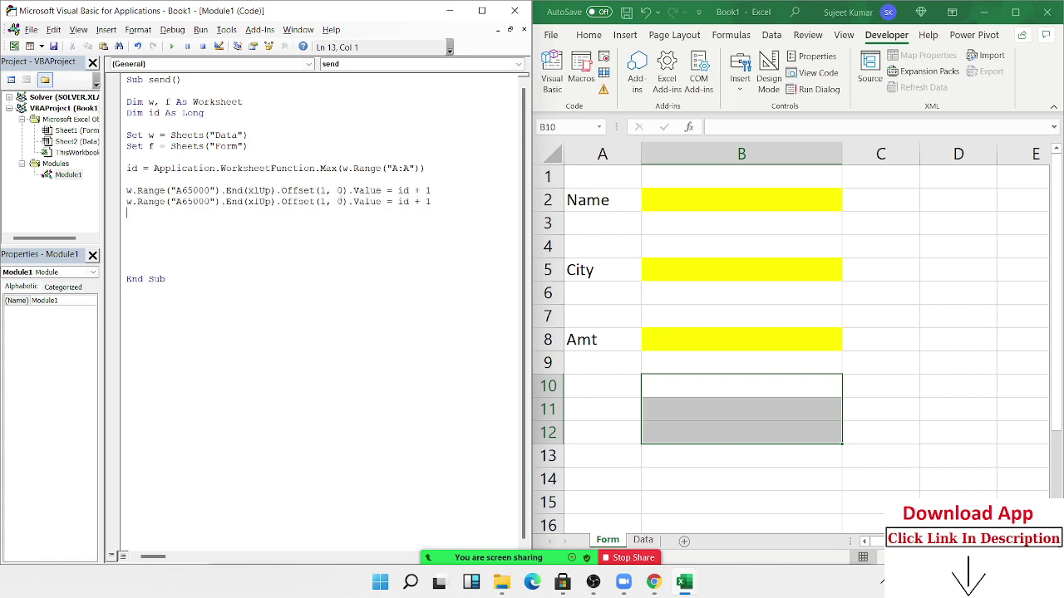
click(327, 201)
key(BackSpace)
text(0)
click(344, 201)
key(BackSpace)
- Finish Offset(0, 1) on the copied line and replace id + 1 with Date
text(1)
drag(397, 201, 432, 201)
text(date)
key(Down)
key(Up)
- Duplicate the Date line and check the Time column heading on the Data sheet
click(143, 220)
key(shift+Up)
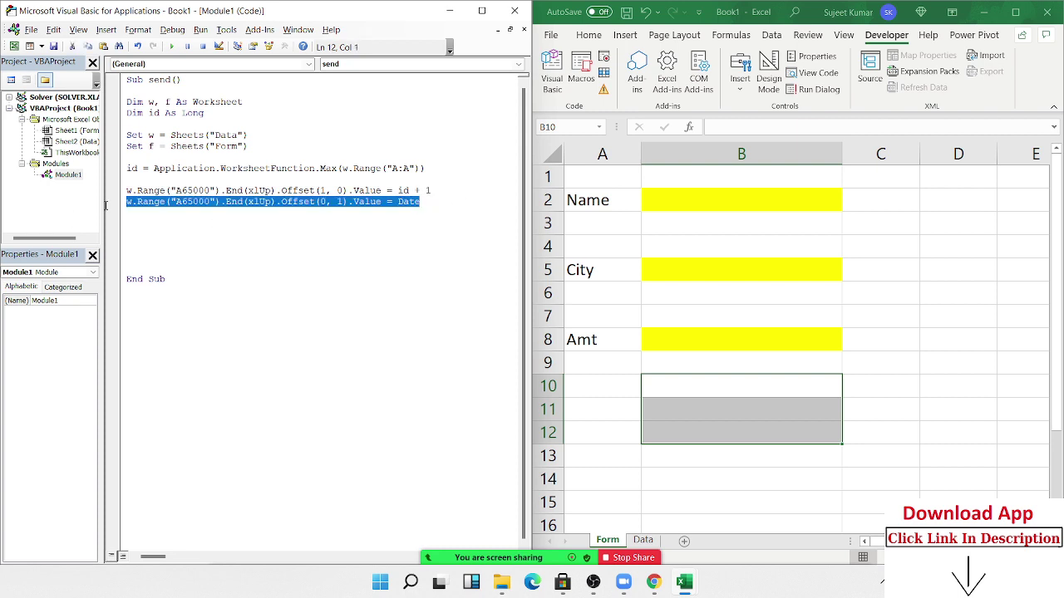
key(ctrl+c)
key(Down)
key(ctrl+v)
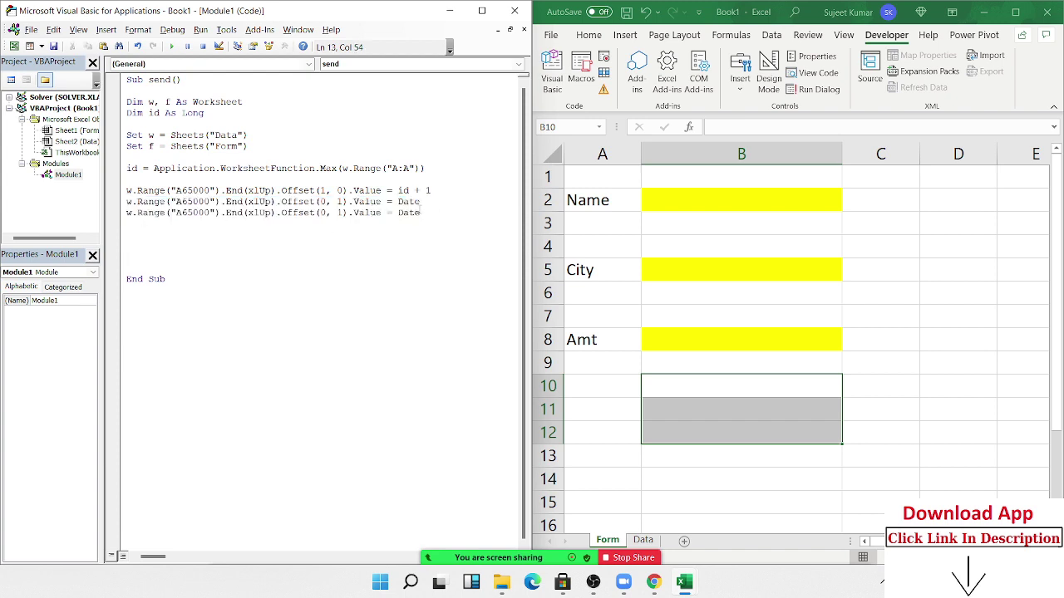
double_click(419, 212)
click(649, 541)
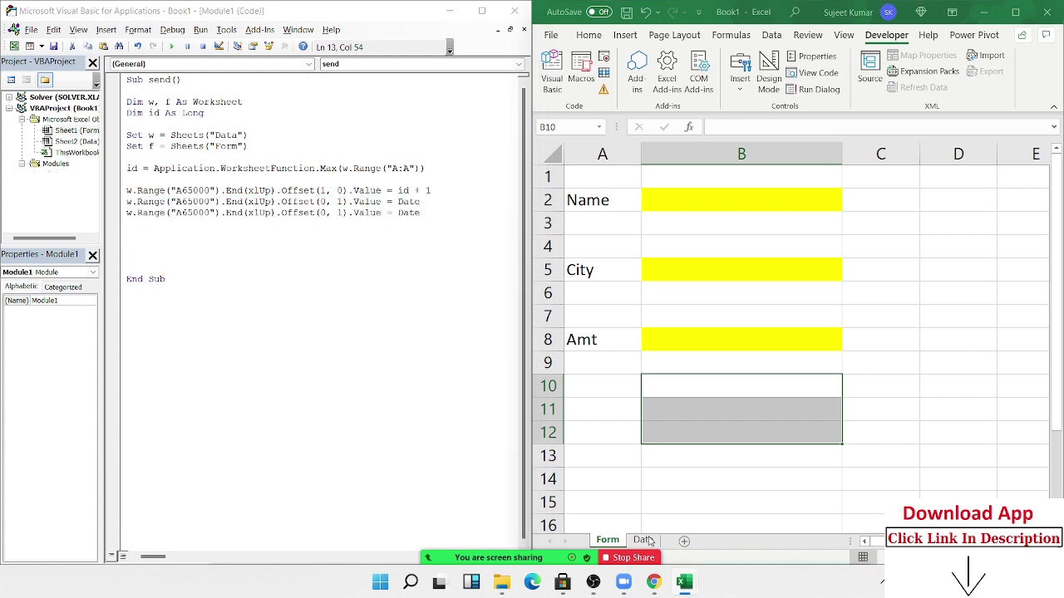
click(649, 541)
click(670, 176)
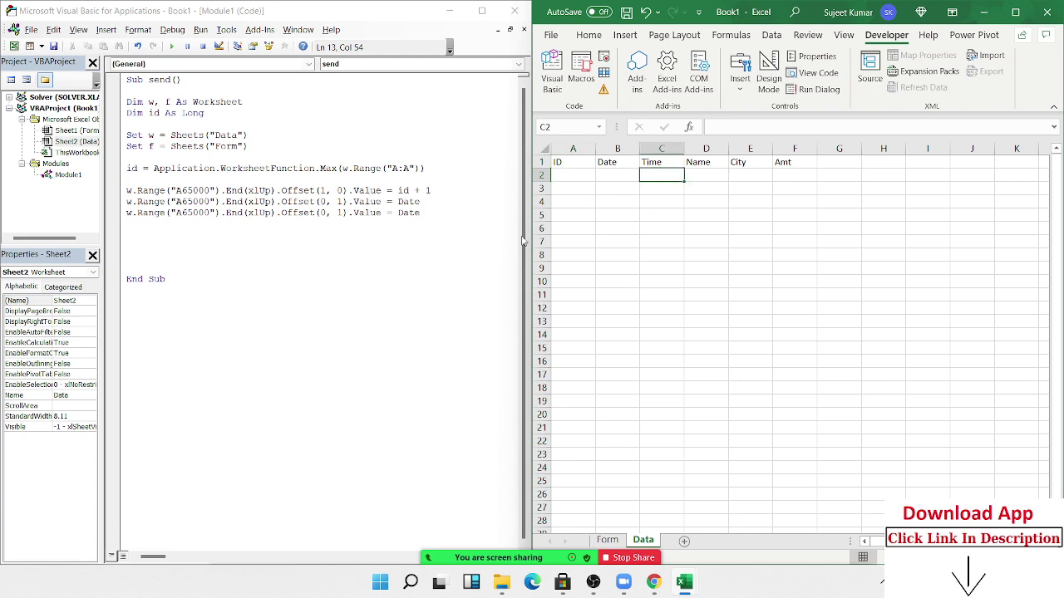
- Change the duplicated line to write Time at Offset(0, 2)
click(402, 201)
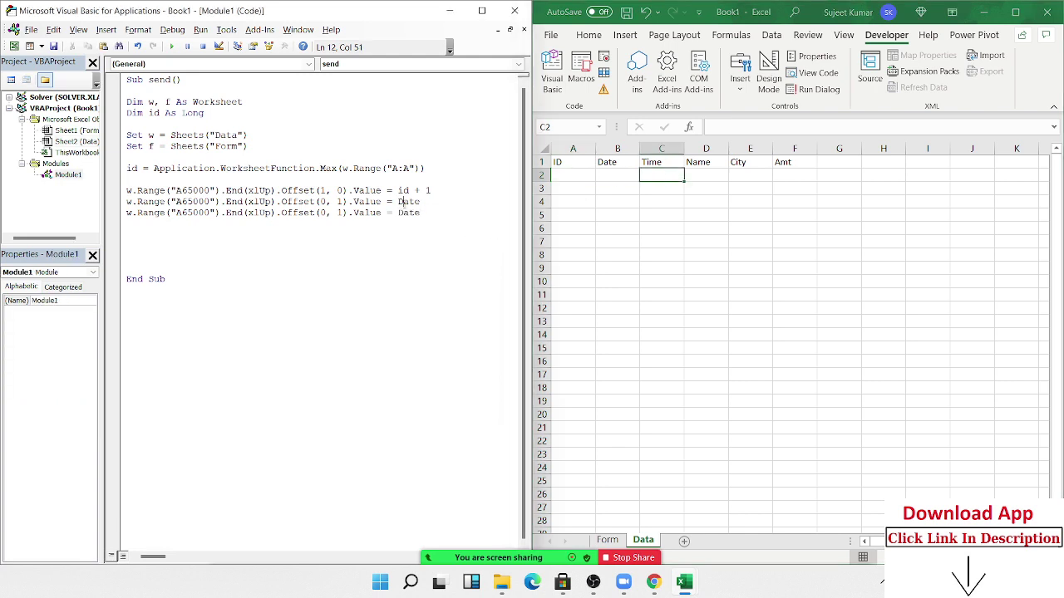
double_click(408, 212)
text(t)
text(ime)
click(338, 215)
key(Delete)
- Duplicate the Time line as Offset(0, 3) and start its value with f
click(607, 540)
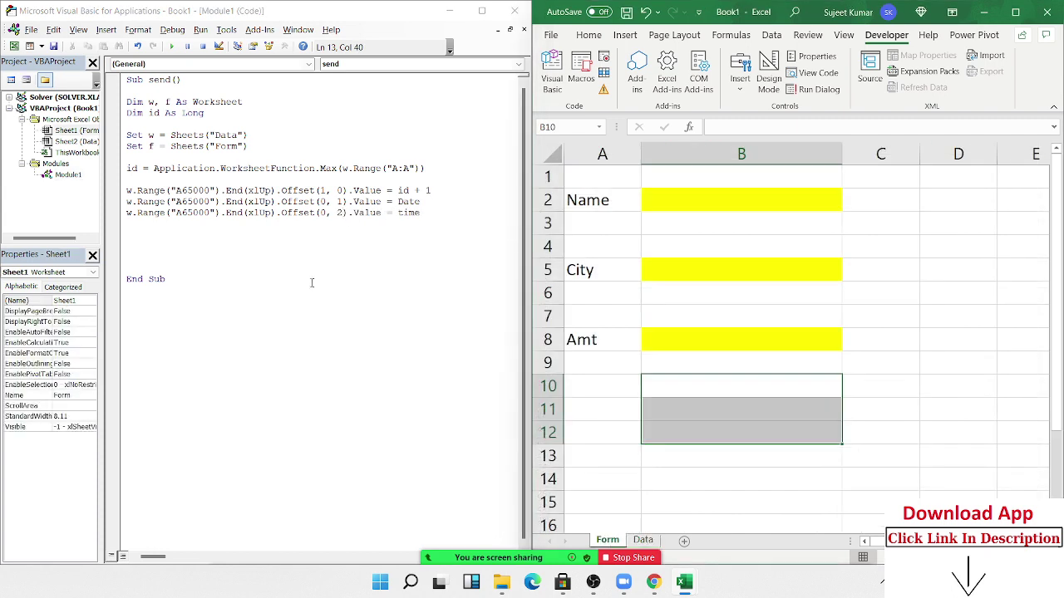
click(261, 229)
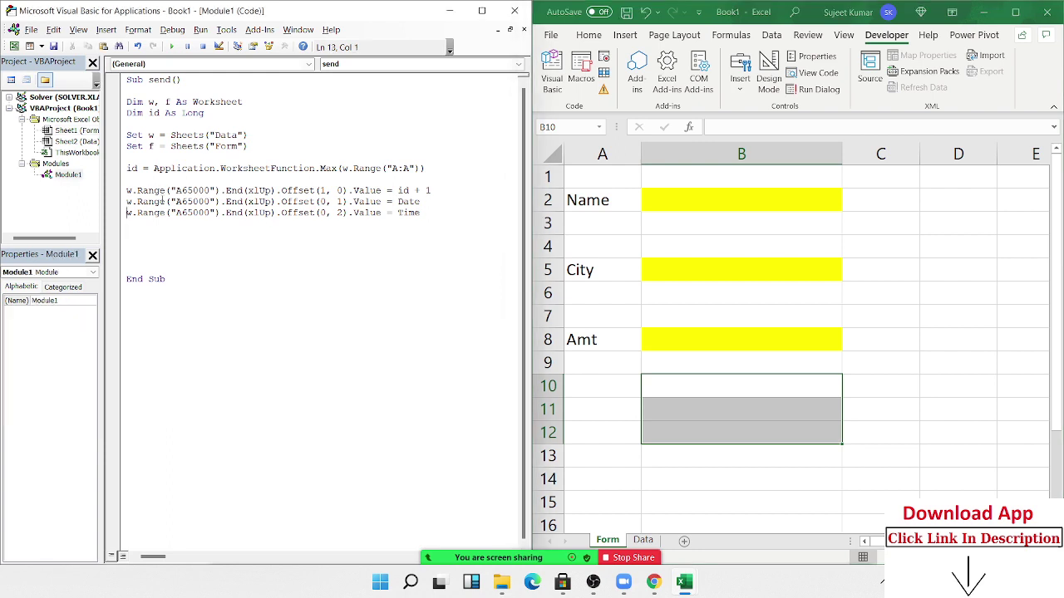
key(shift+Up)
key(ctrl+c)
key(Down)
key(ctrl+v)
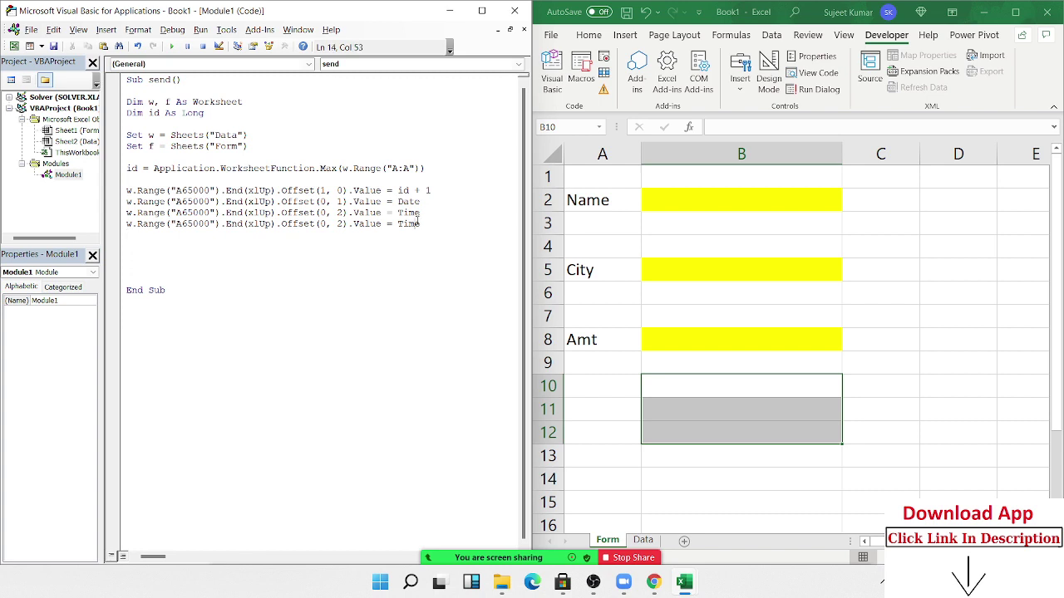
double_click(409, 224)
click(341, 224)
key(BackSpace)
text(3)
click(400, 224)
double_click(400, 224)
text(f)
text(.)
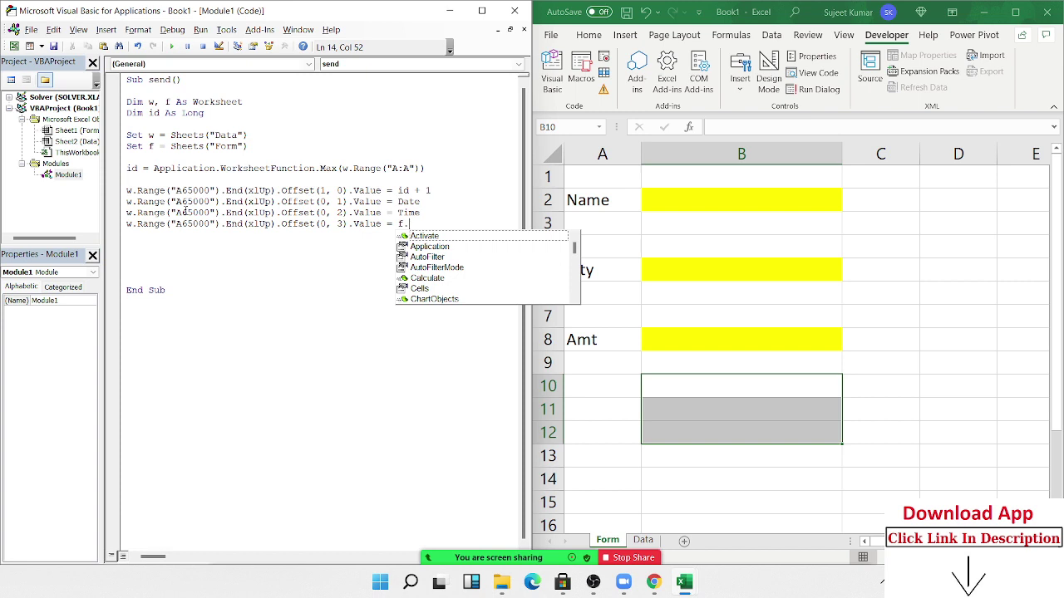
- Complete the Offset(0, 3) line as f.Range("B2").Value
text(ra)
key(Tab)
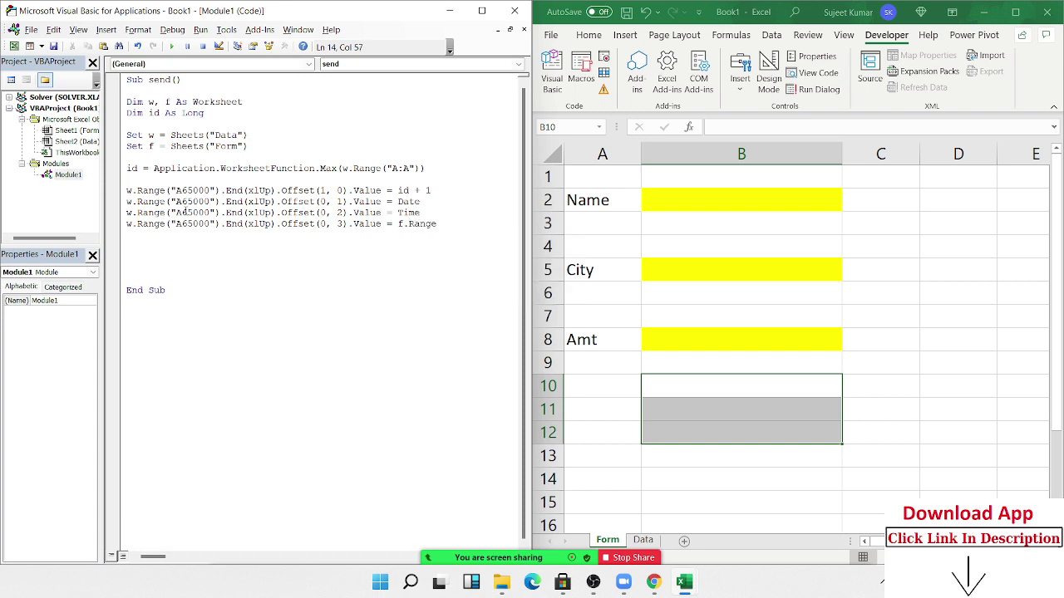
text(()
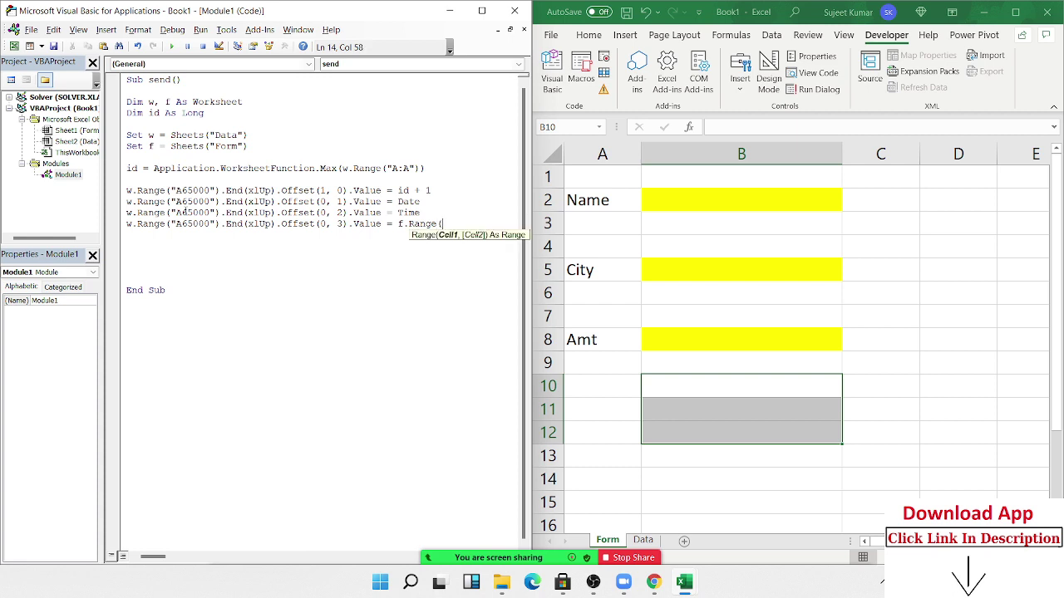
text("A)
text(1)
key(BackSpace)
key(BackSpace)
text(B)
text(2"))
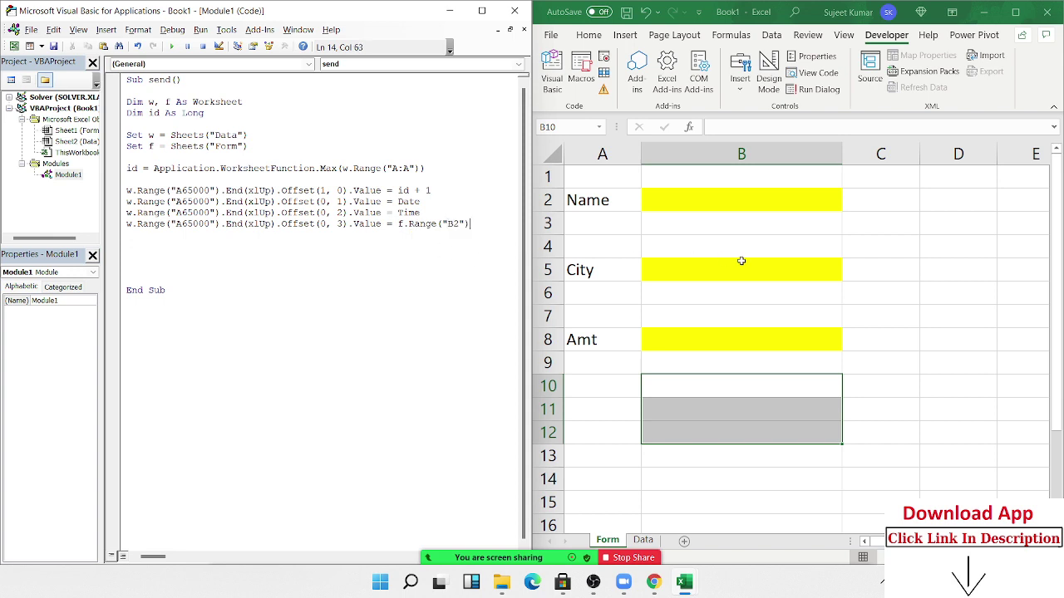
text(.v)
key(Down)
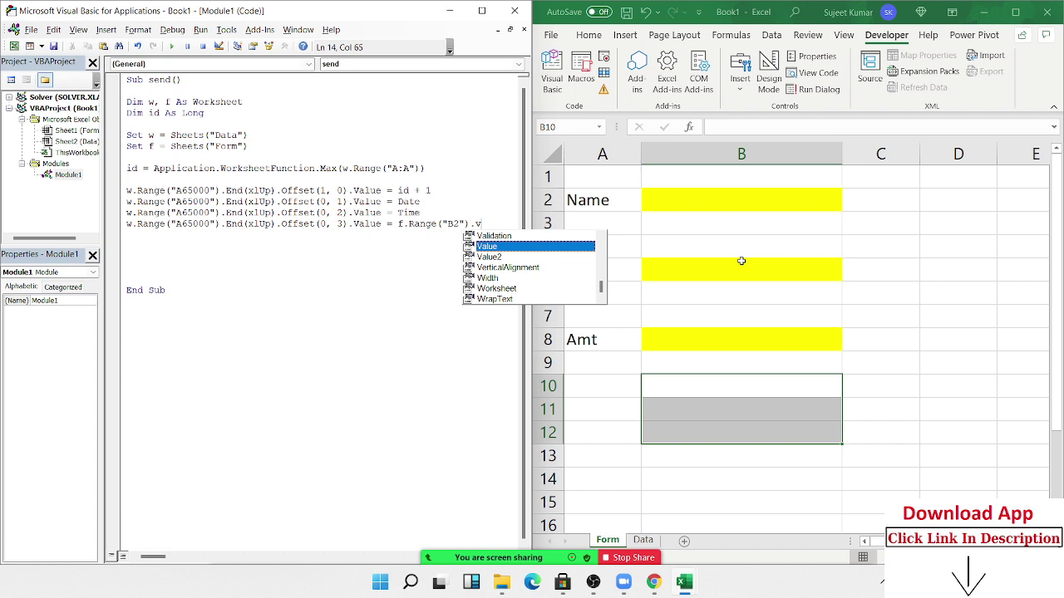
key(Tab)
click(285, 224)
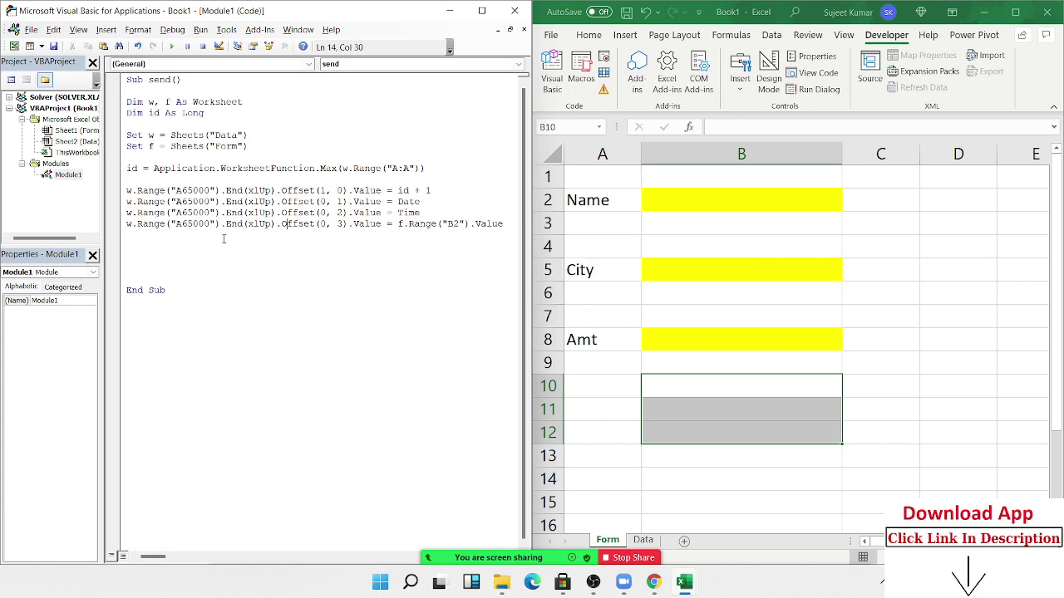
- Paste two copies of the B2 line inside the macro
click(224, 239)
key(Up)
key(shift+Down)
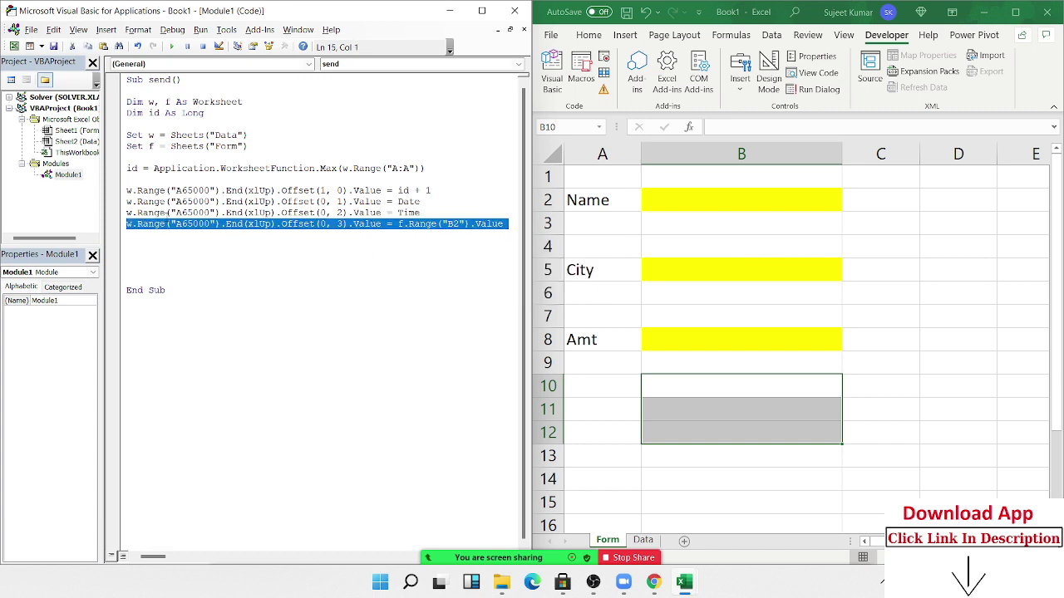
key(ctrl+c)
click(127, 301)
key(ctrl+v)
key(ctrl+v)
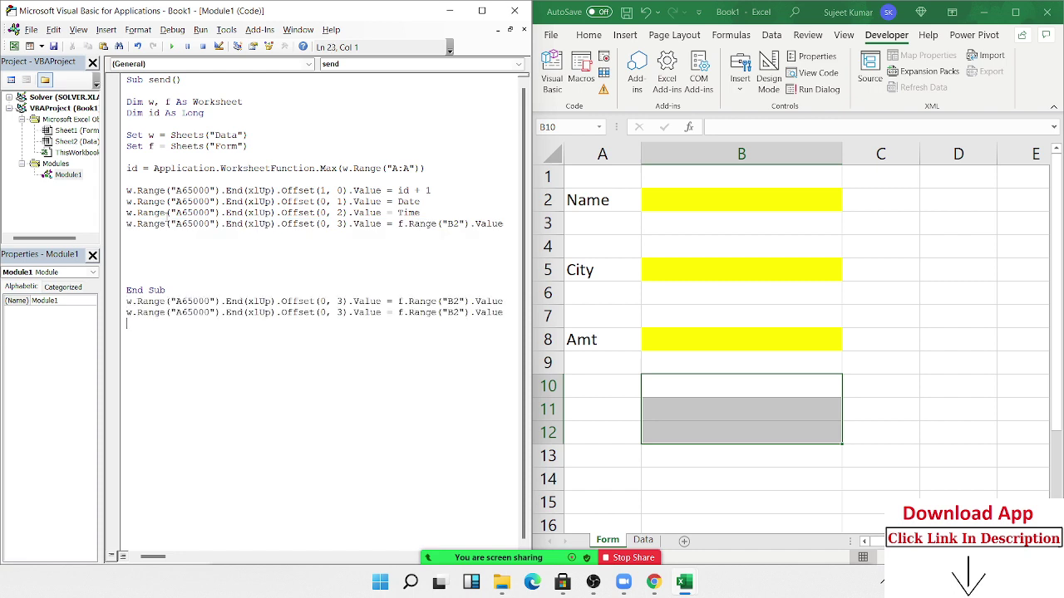
key(ctrl+z)
key(ctrl+z)
key(Up)
key(Up)
key(Up)
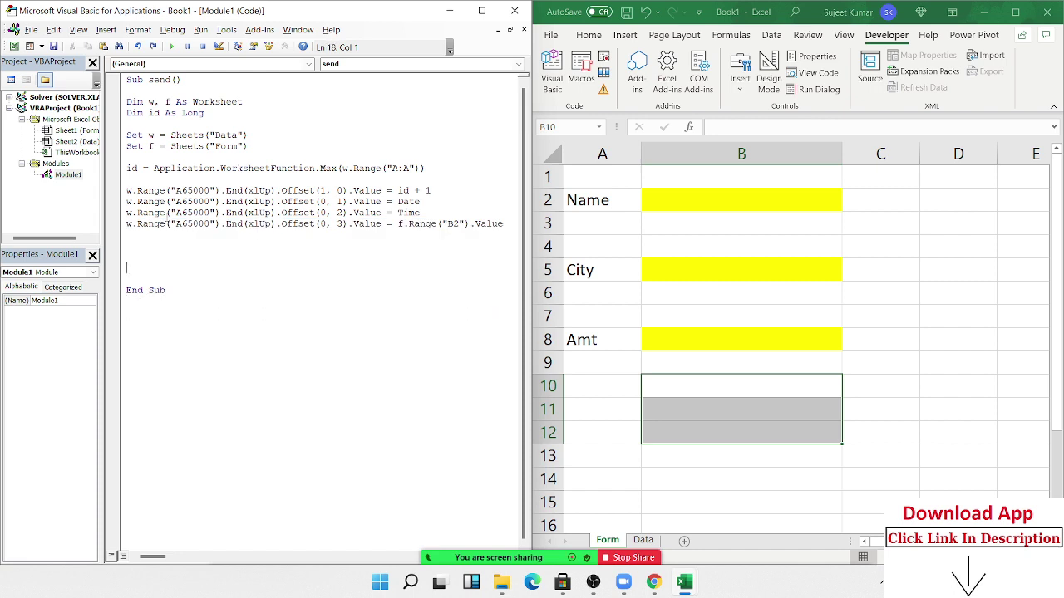
key(Up)
key(Up)
key(Up)
key(ctrl+v)
key(ctrl+v)
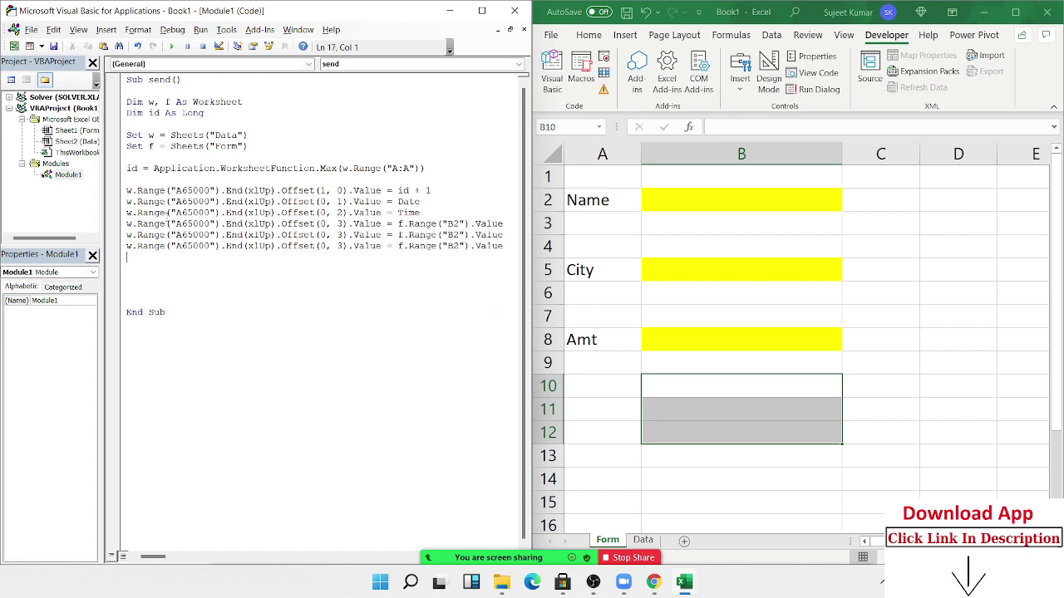
- Edit the copies to B5 at Offset(0, 4) and B8 at Offset(0, 5); start a msgbox "Data Saved" line
click(338, 235)
key(Delete)
text(4)
click(455, 236)
key(Delete)
text(5)
click(339, 246)
key(Delete)
text(5)
click(462, 246)
key(BackSpace)
text(8)
click(166, 275)
text(m)
text(sgbo)
text(x )
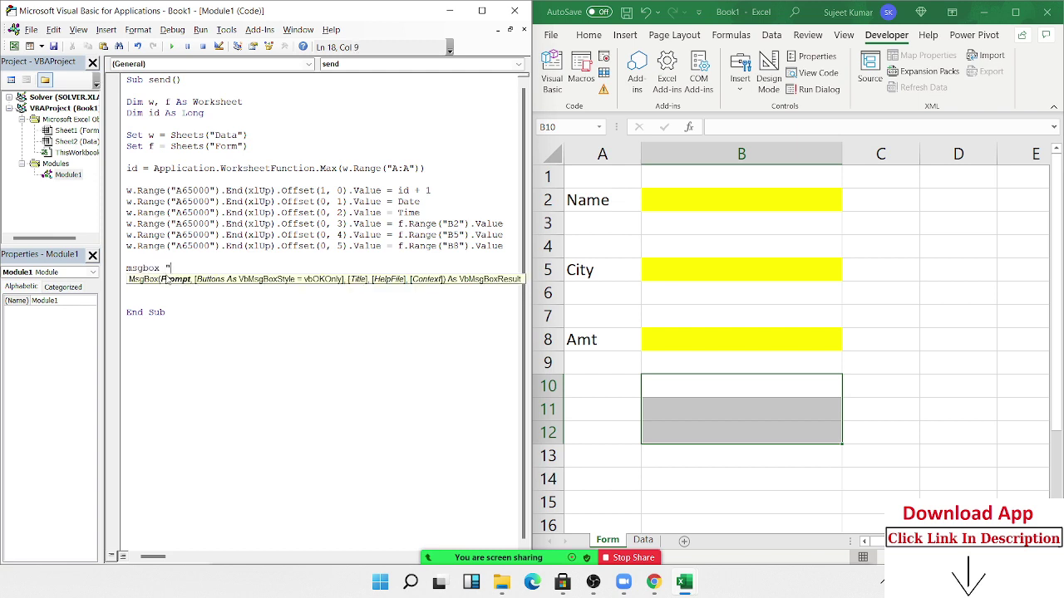
text(Data Sa)
text(ved")
- After the "Data Saved" message box, add a Range("B2,B5,B8").ClearContents line to the macro
key(Return)
key(Return)
text(range)
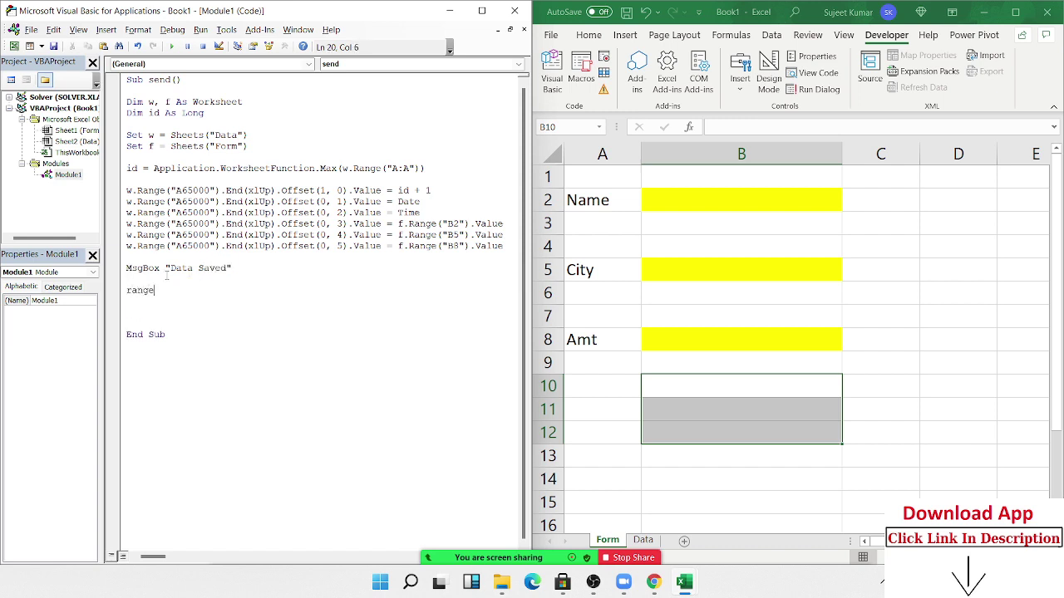
text(("A)
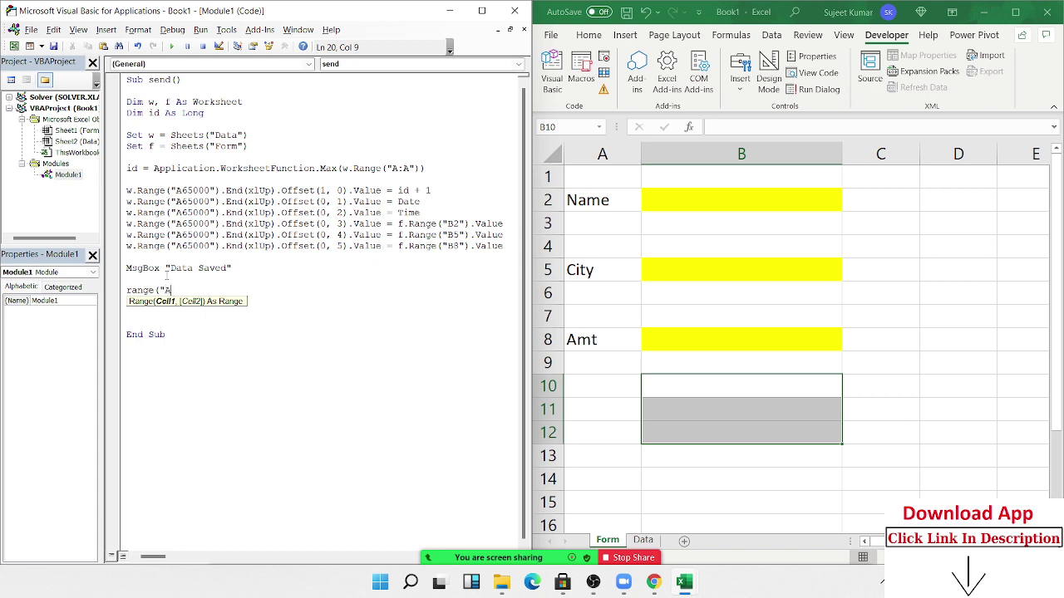
key(BackSpace)
text(B2,)
text(B)
text(5,B)
text(8)
text("))
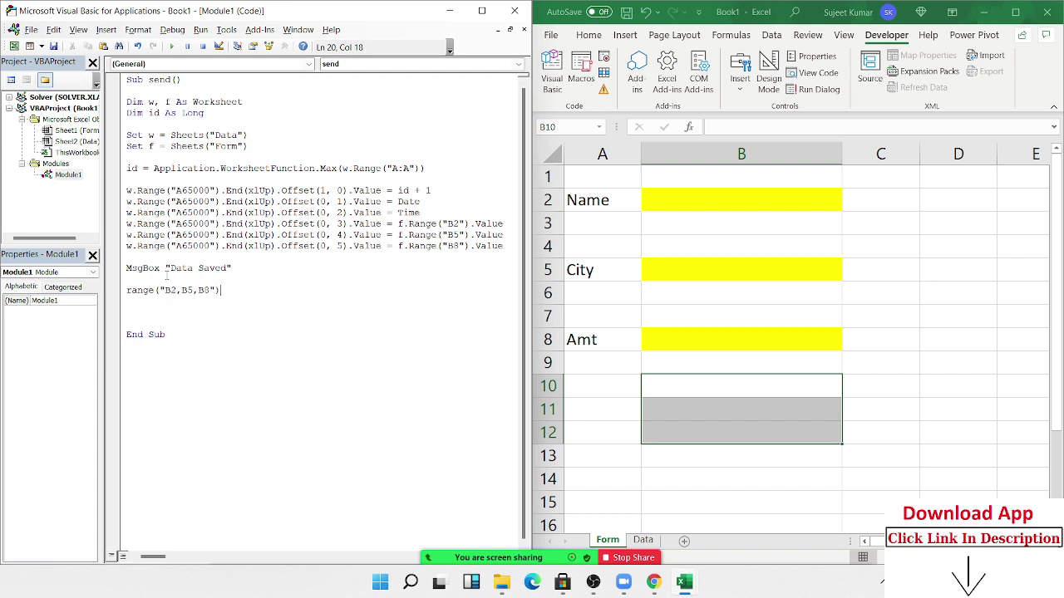
text(.cl)
key(Down)
key(Tab)
key(Return)
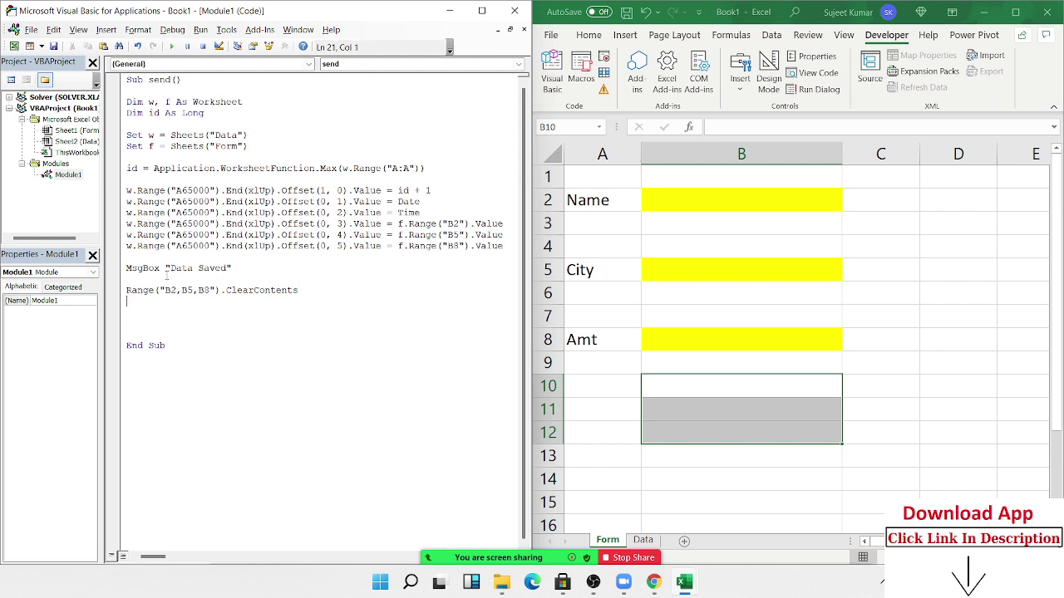
click(664, 427)
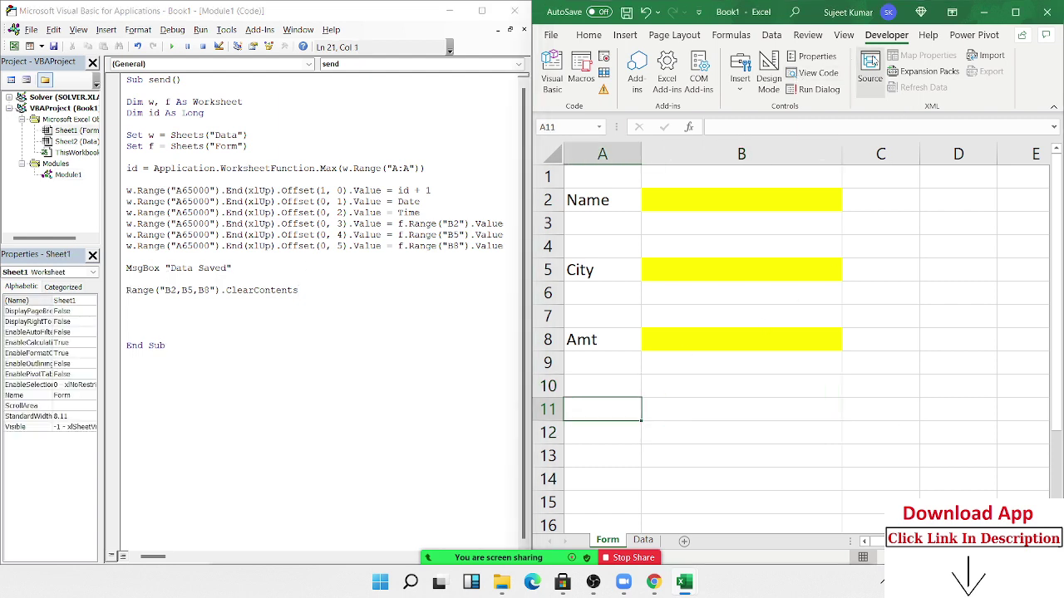
- Draw a Form Controls button below Amt, assign it the send macro, and label it Save
click(748, 92)
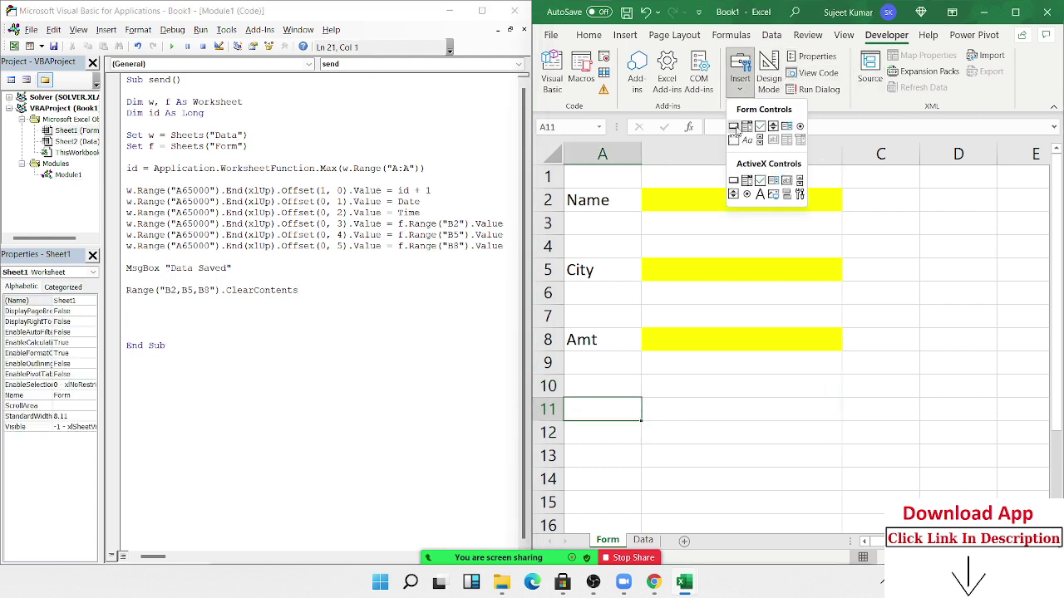
click(733, 126)
drag(702, 366, 818, 392)
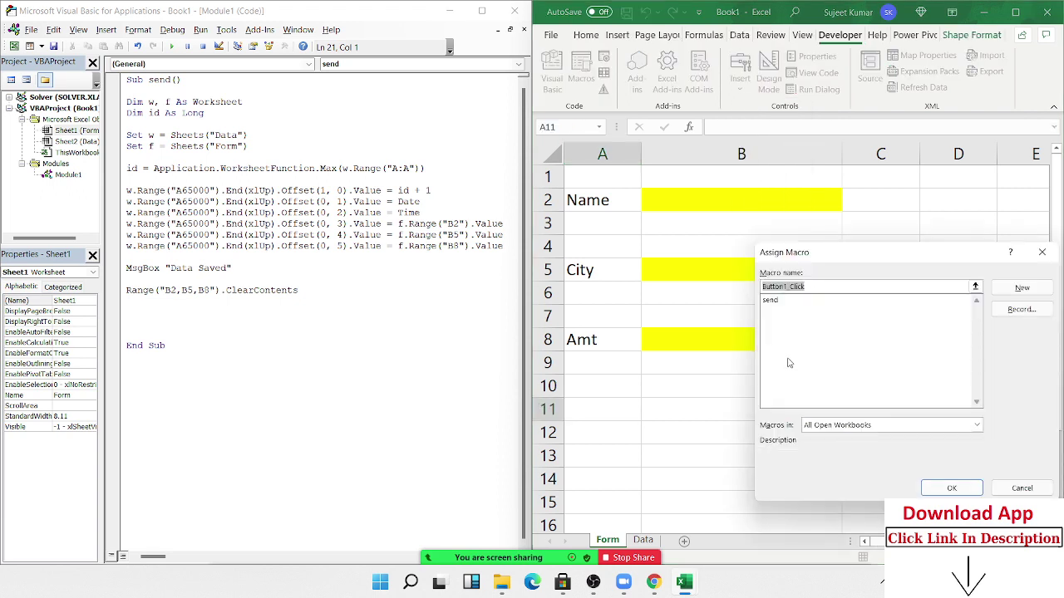
click(773, 301)
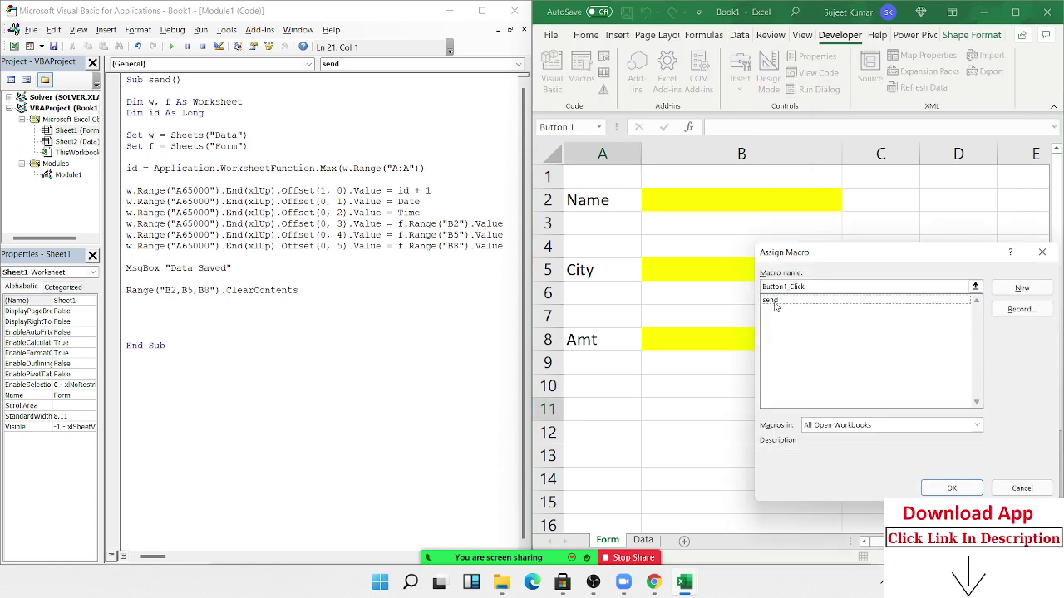
click(930, 483)
click(729, 378)
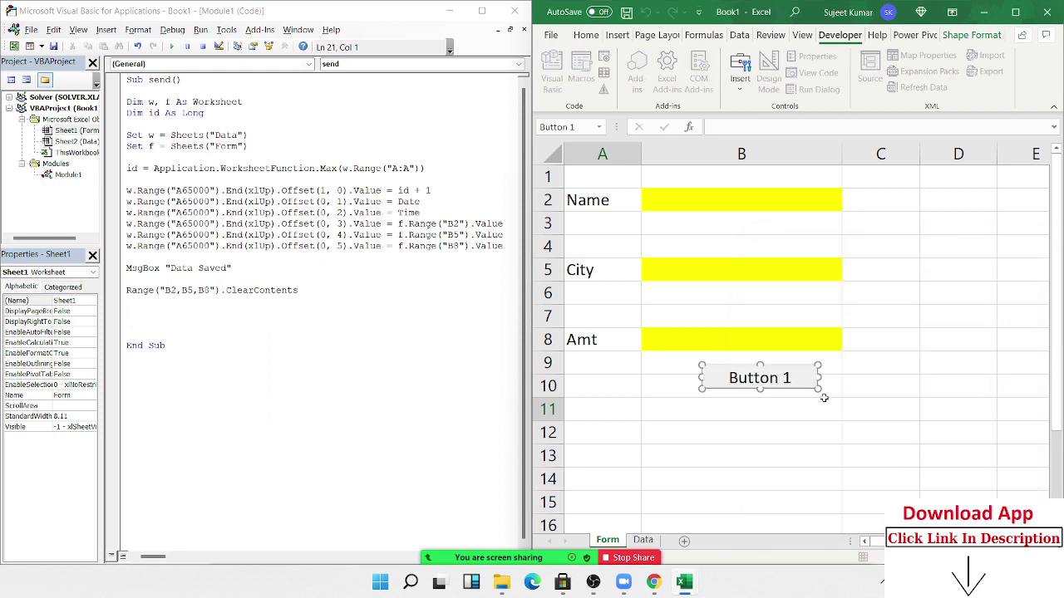
key(Delete)
key(Delete)
key(Delete)
key(Delete)
key(Delete)
key(Delete)
key(Delete)
text(S)
text(ave)
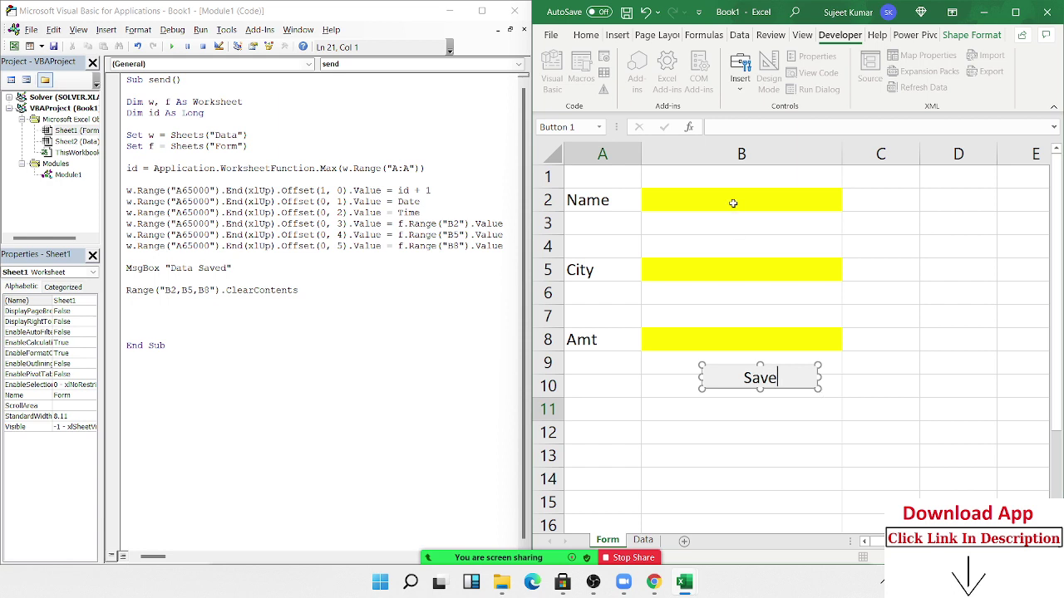
click(733, 202)
- Enter a test name, Delhi and 8547 on the form, then save and dismiss the Data Saved message
text(P)
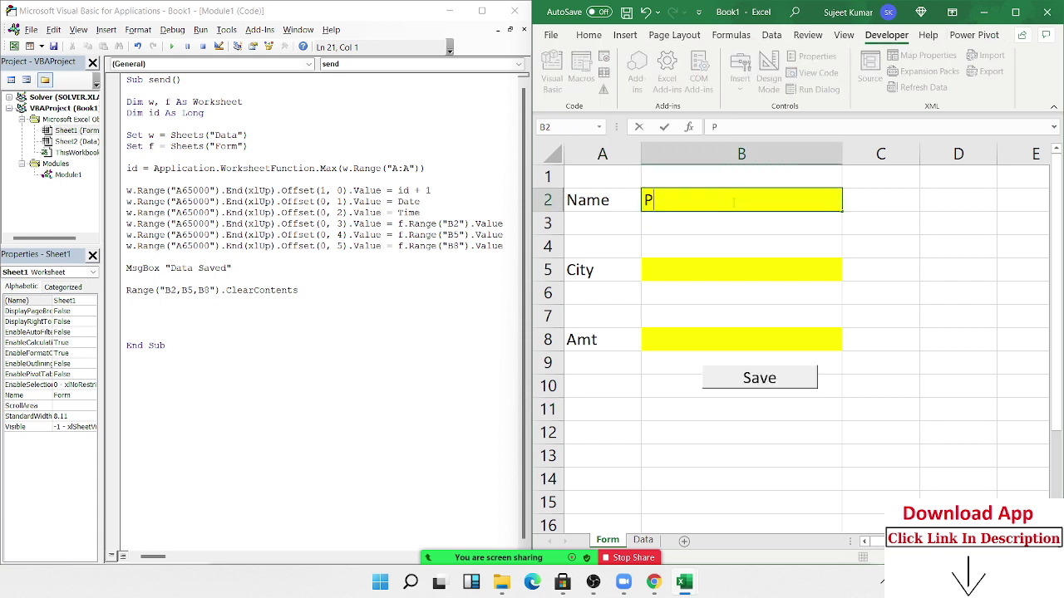
text(uja)
key(Return)
key(Return)
key(Return)
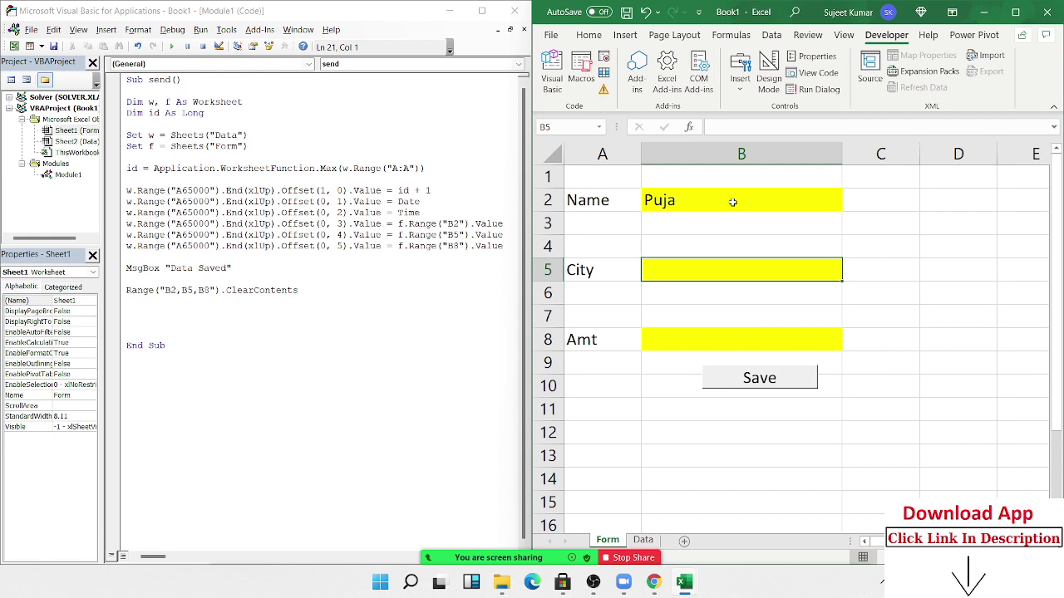
text(D)
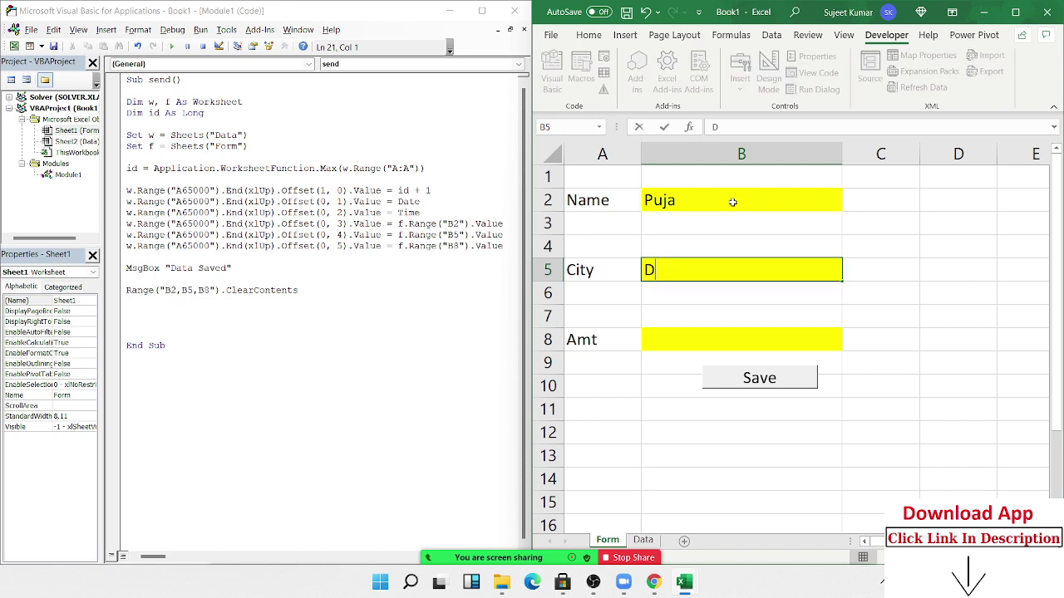
text(elhi)
key(Return)
key(Return)
key(Return)
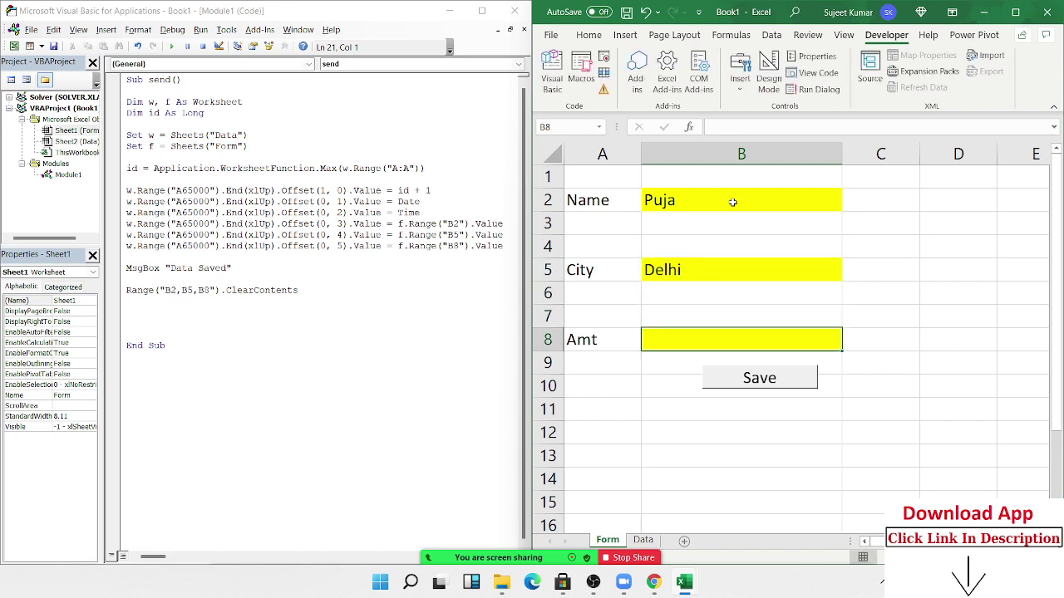
text(8547)
key(Return)
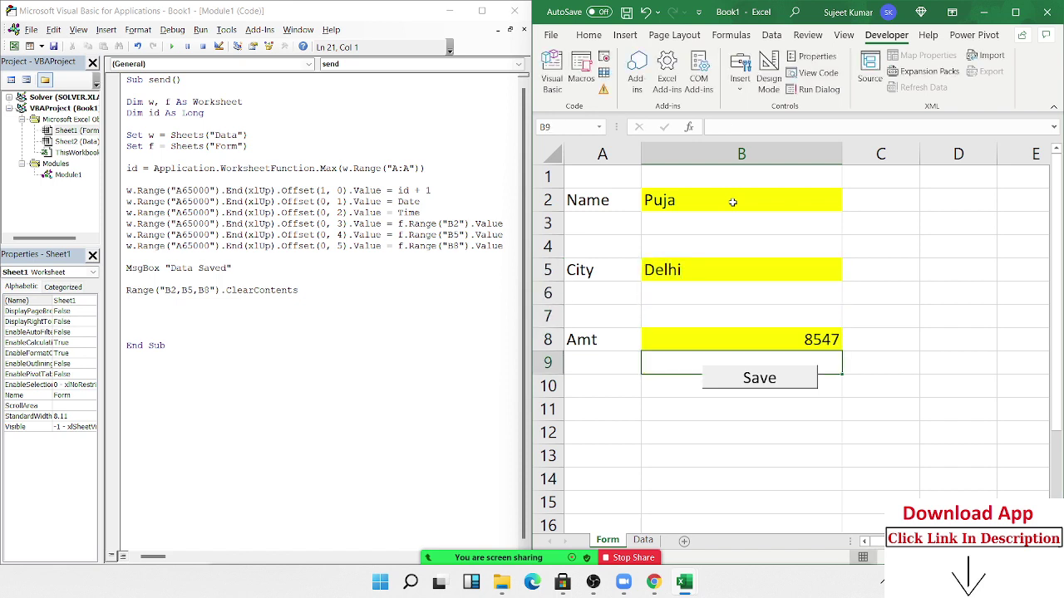
click(877, 389)
click(759, 393)
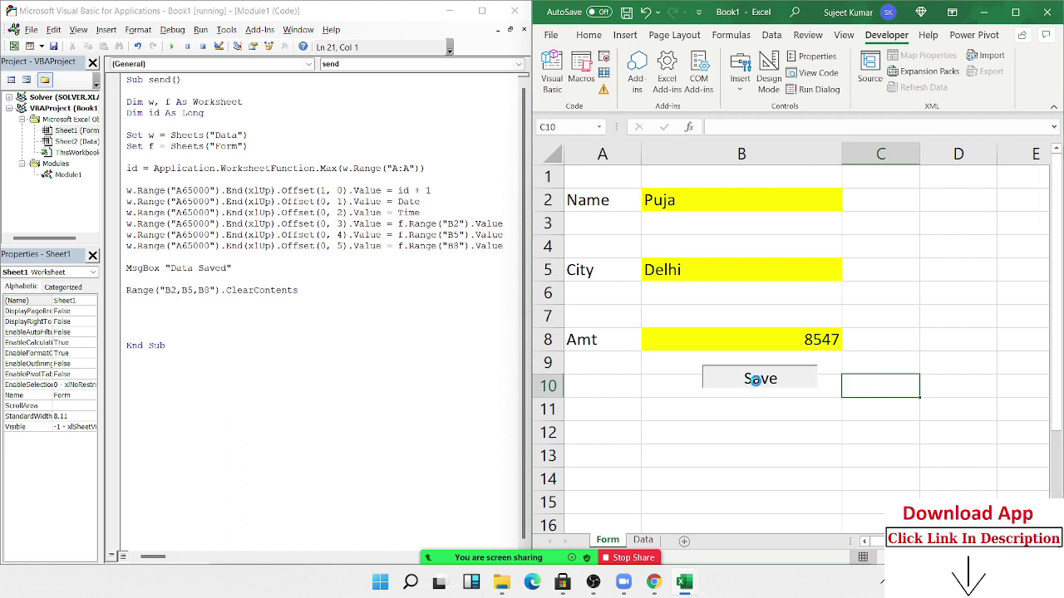
click(555, 335)
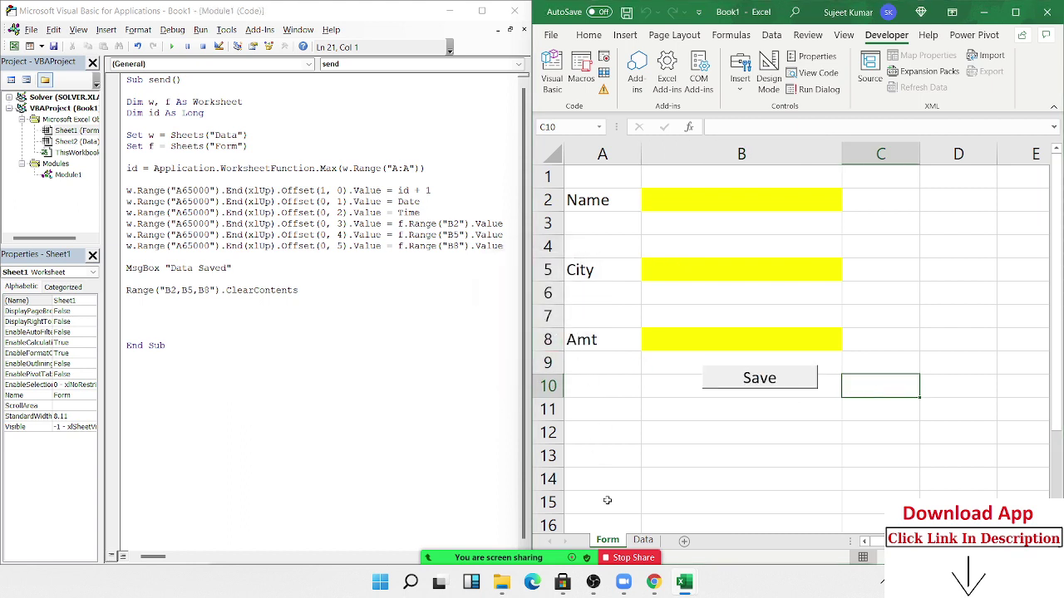
- Autofit the Date and Time columns on the Data sheet
click(643, 540)
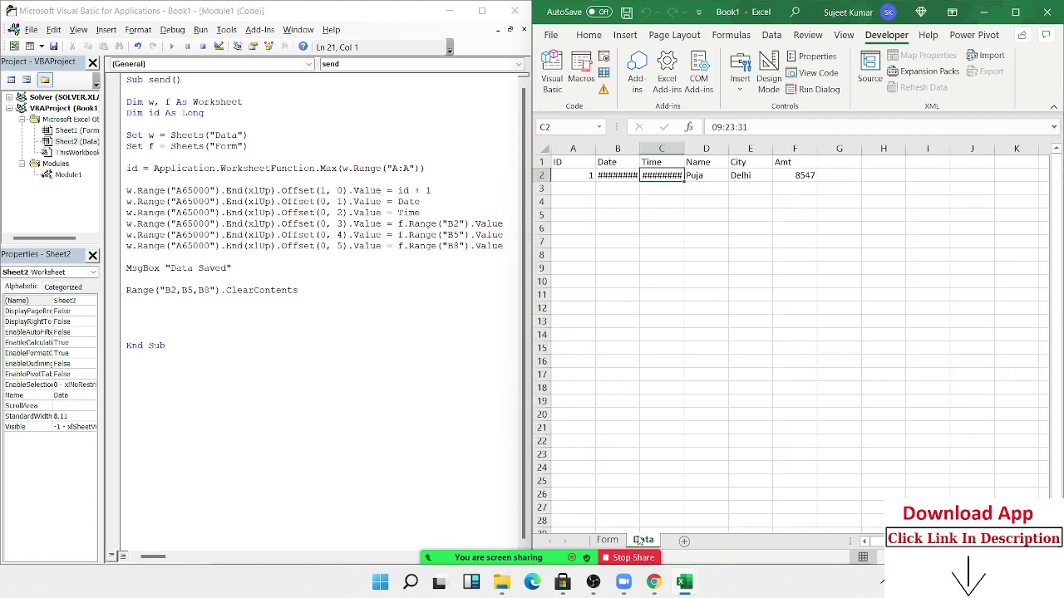
double_click(639, 149)
double_click(690, 152)
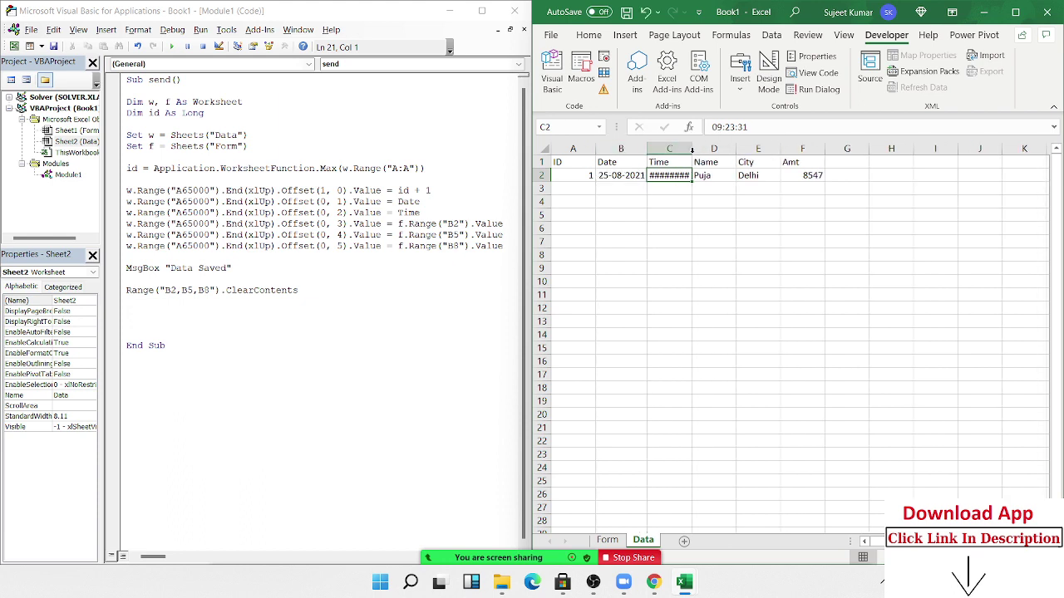
- Review the macro's Sheets reference for Form and the w variable on line 15
click(242, 191)
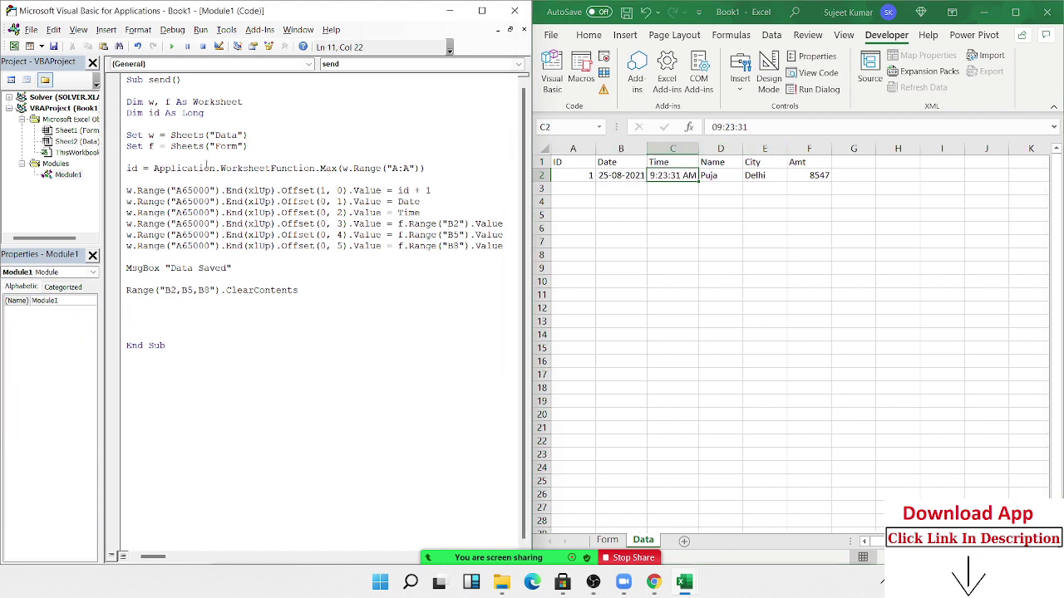
double_click(190, 146)
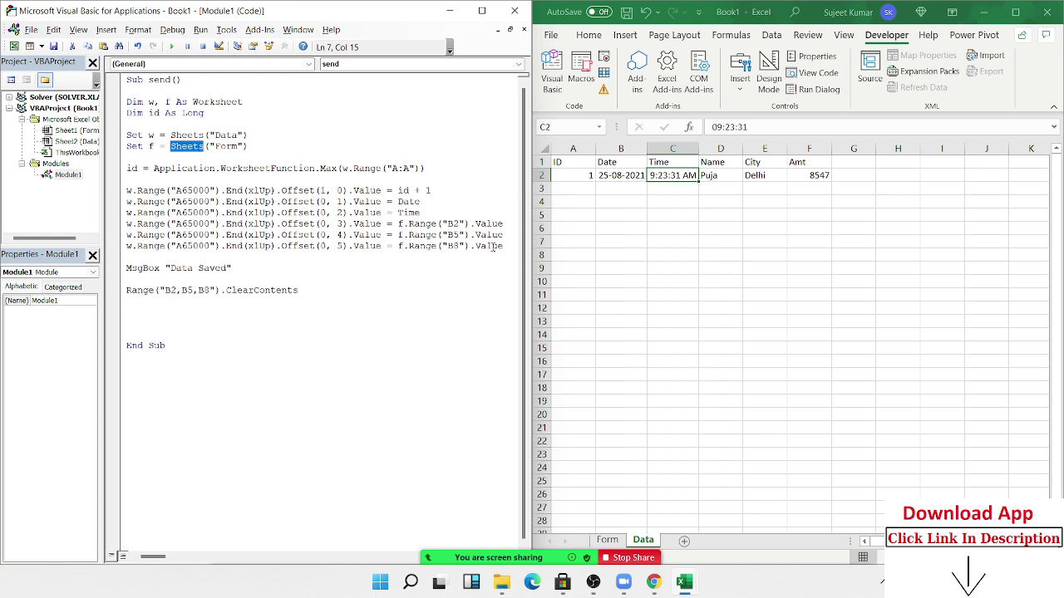
click(409, 235)
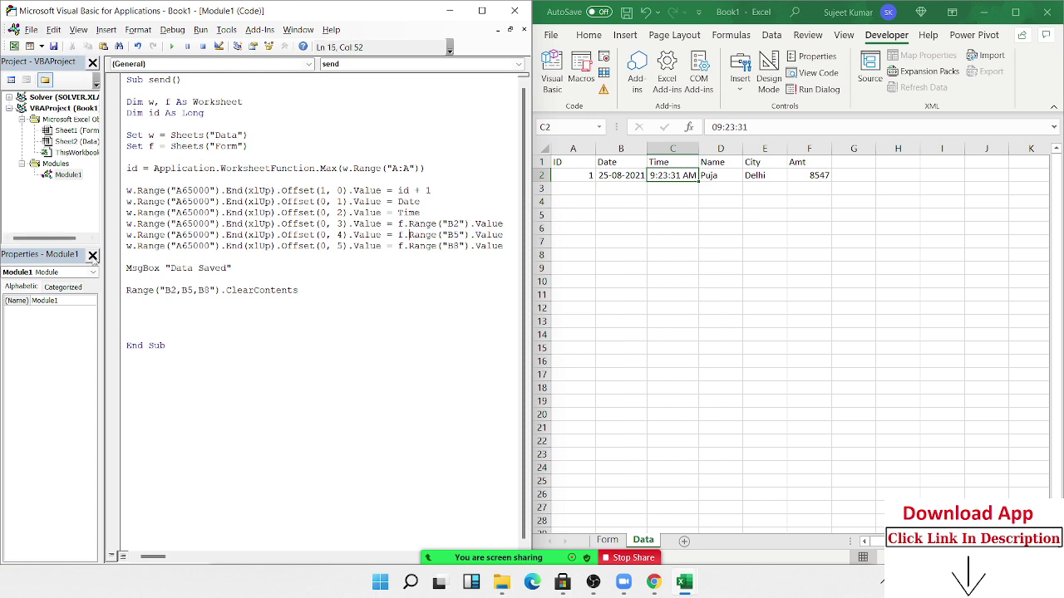
drag(126, 235, 132, 235)
drag(271, 149, 125, 124)
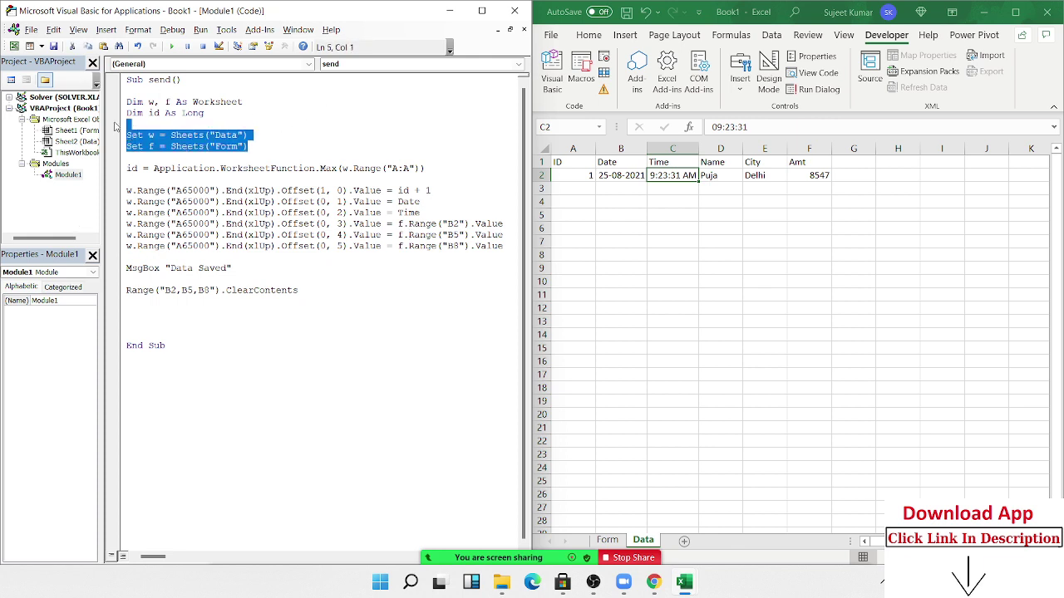
click(206, 326)
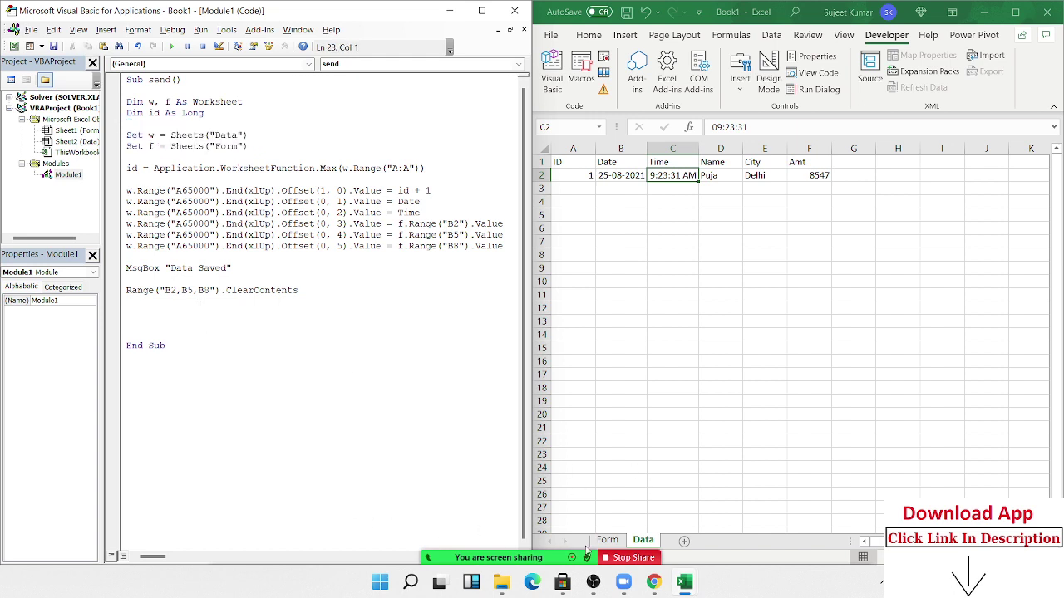
key(Down)
key(Down)
key(Down)
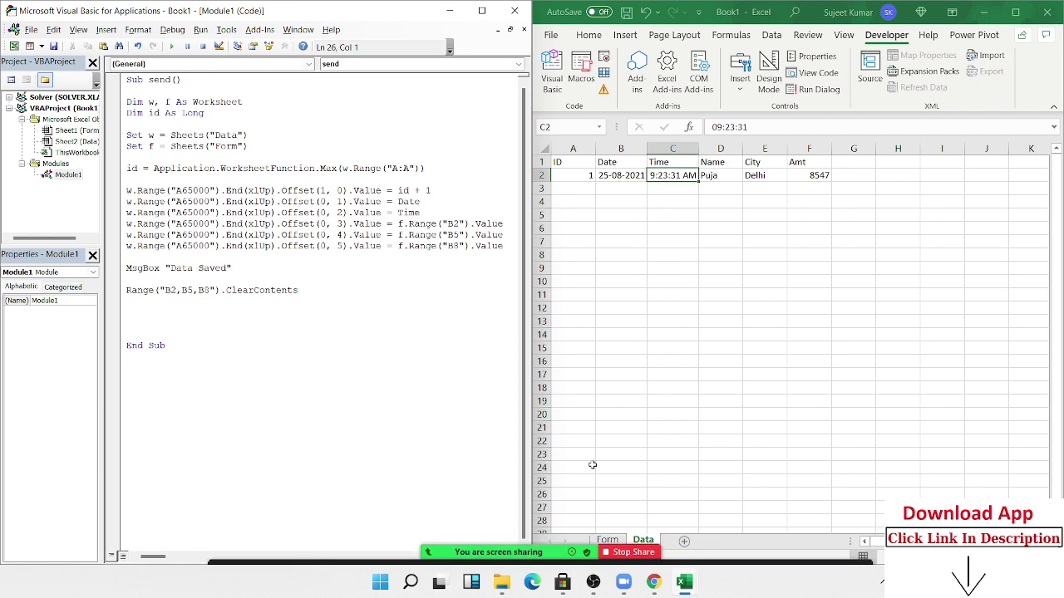
click(608, 540)
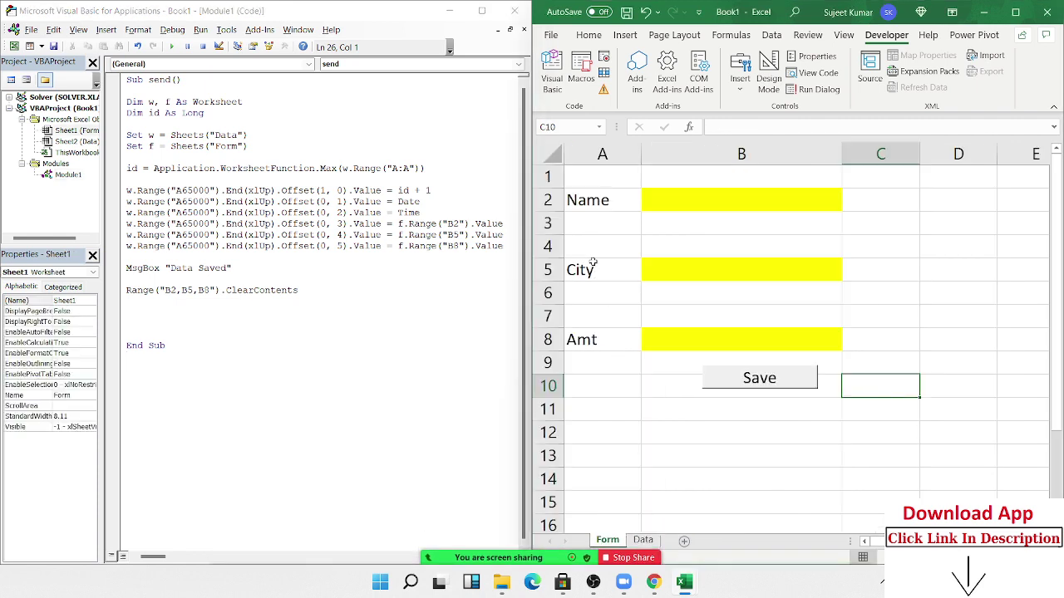
click(704, 203)
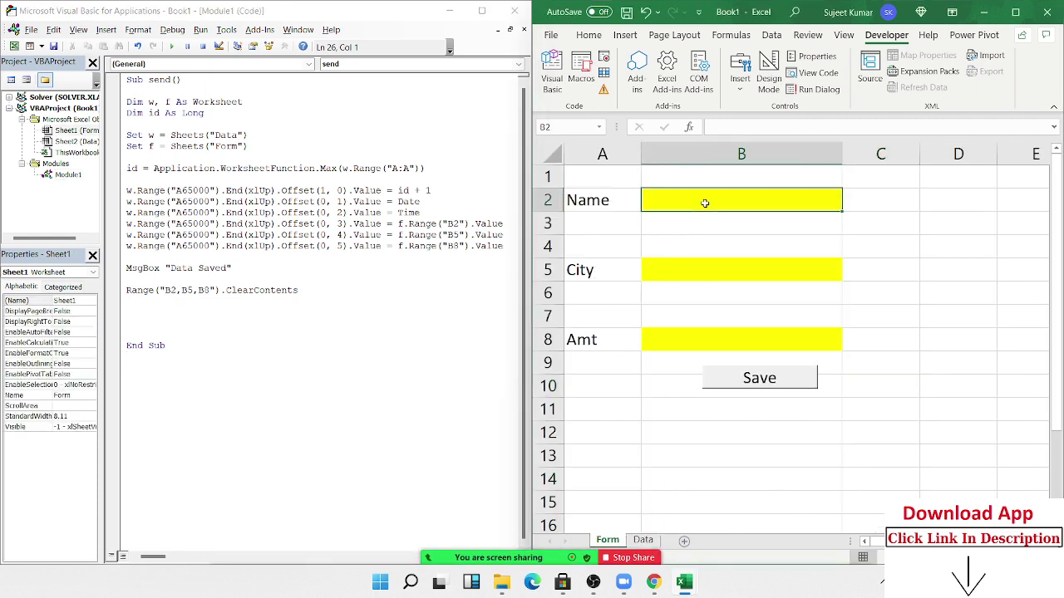
drag(432, 191, 223, 190)
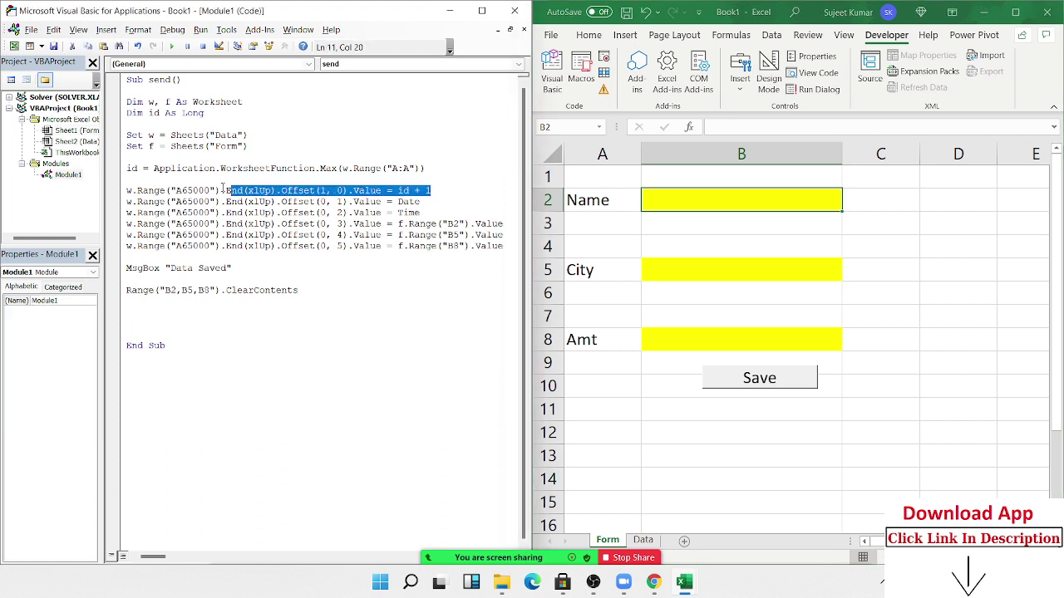
click(234, 158)
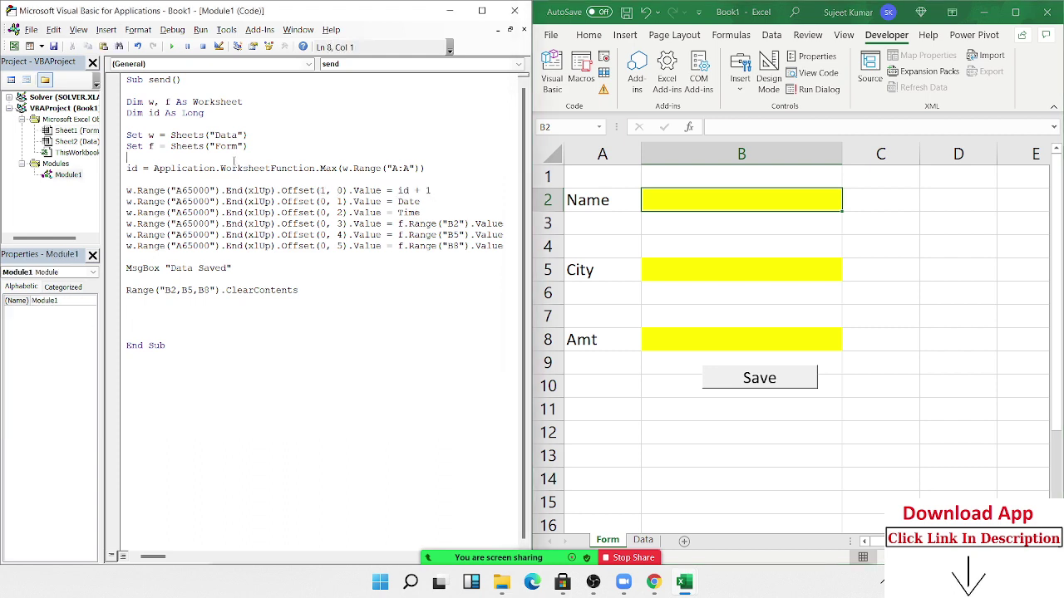
click(644, 540)
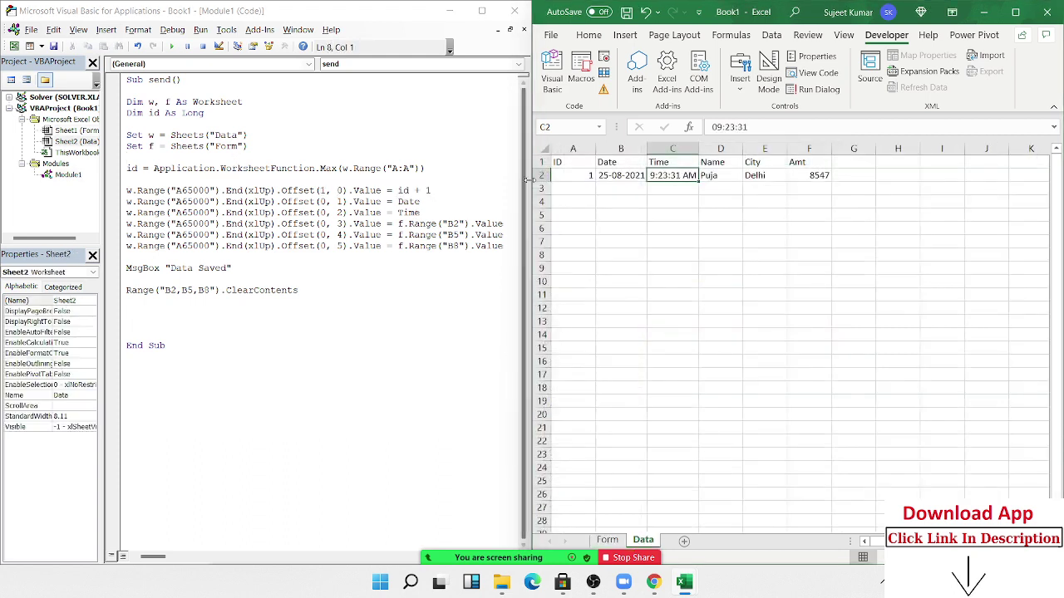
click(574, 149)
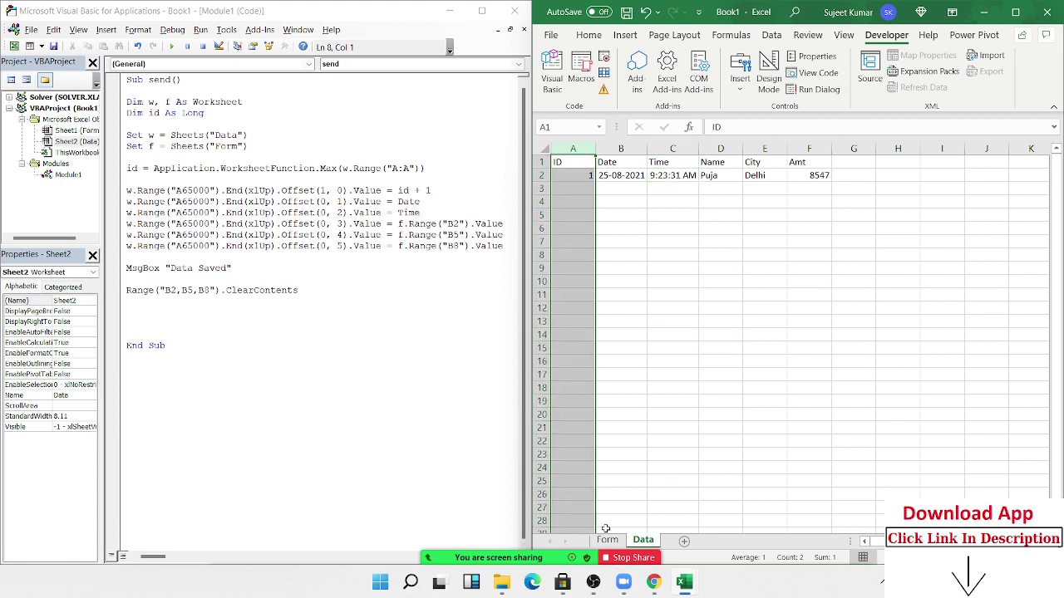
click(583, 190)
text(2)
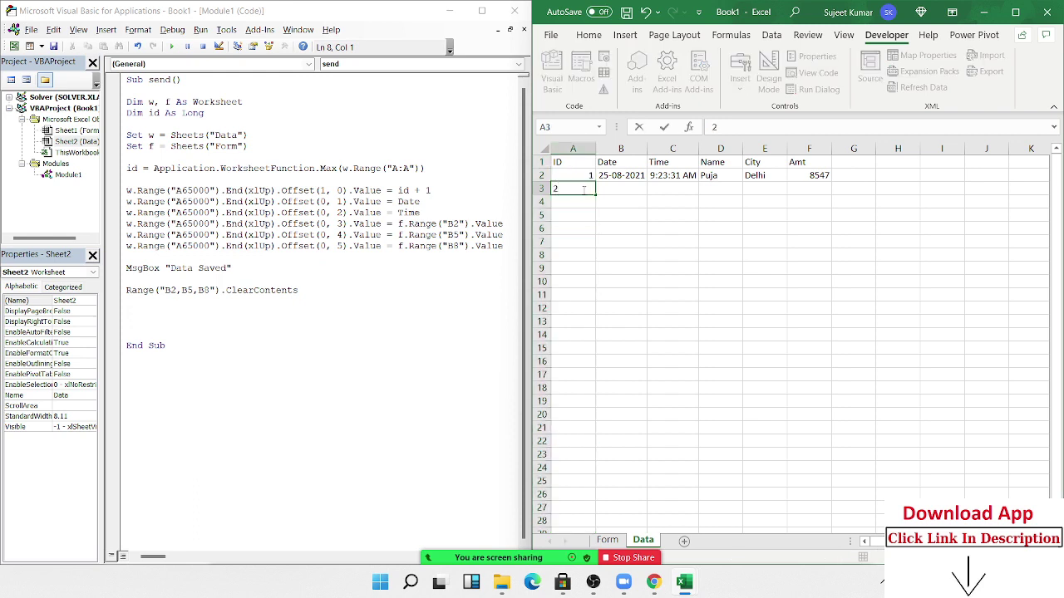
key(Escape)
click(665, 213)
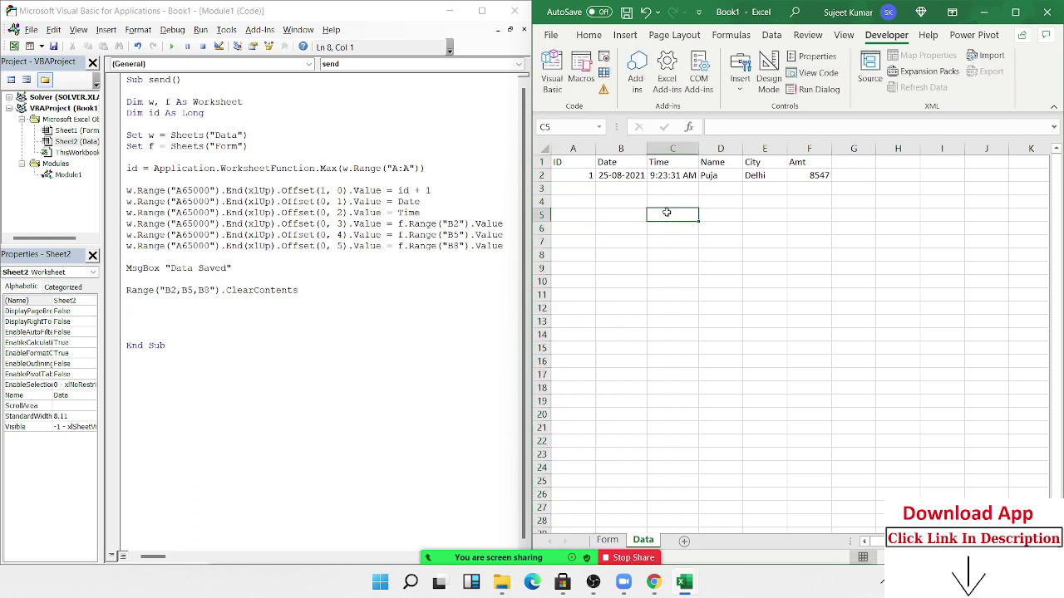
text(=send)
key(Tab)
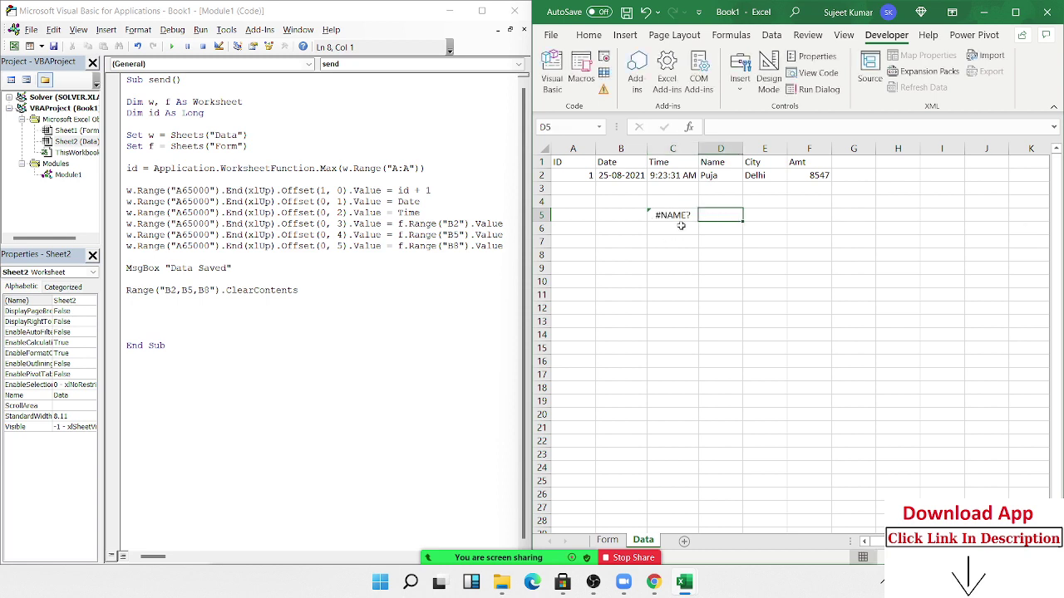
drag(681, 225, 681, 220)
click(680, 220)
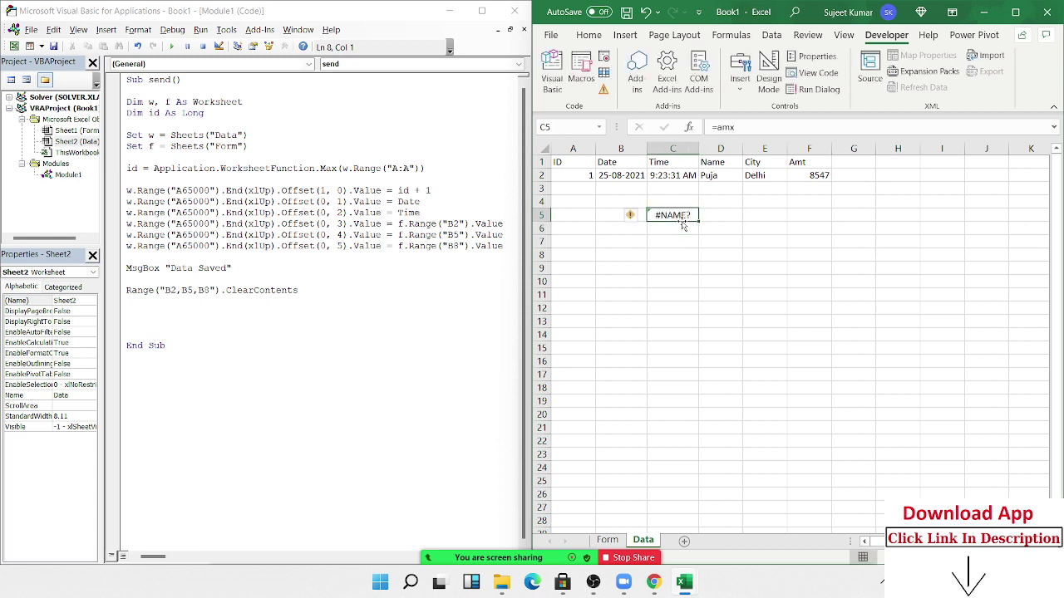
text(\=)
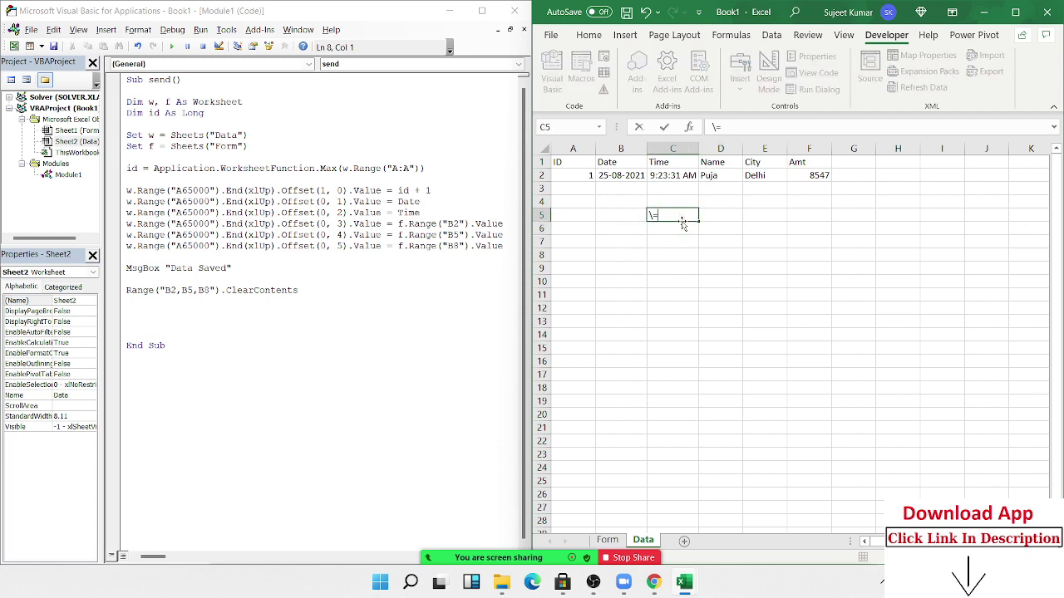
key(BackSpace)
key(BackSpace)
text(=ma)
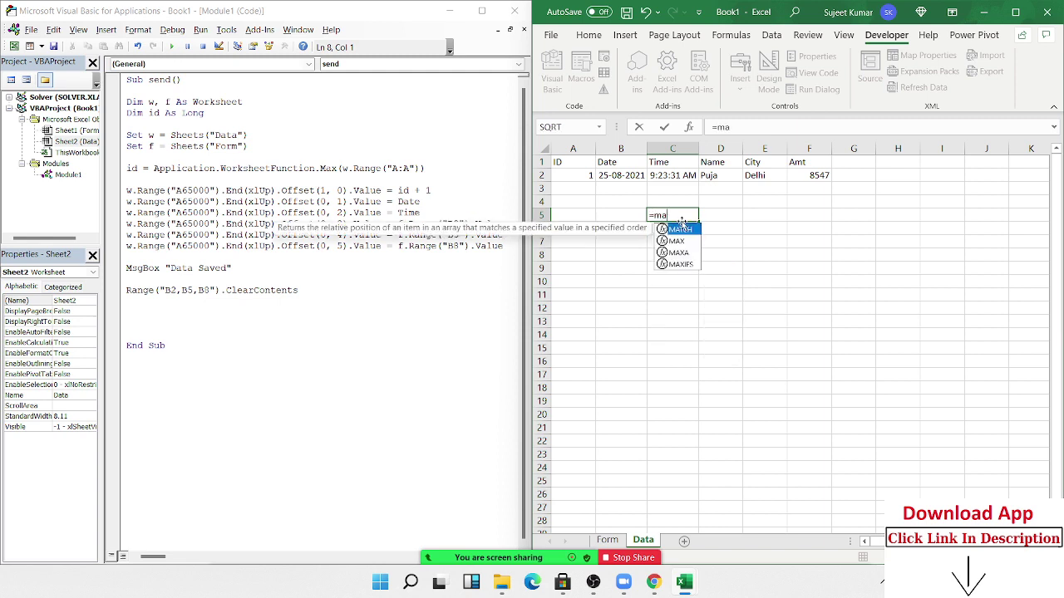
text(x)
key(Tab)
click(580, 146)
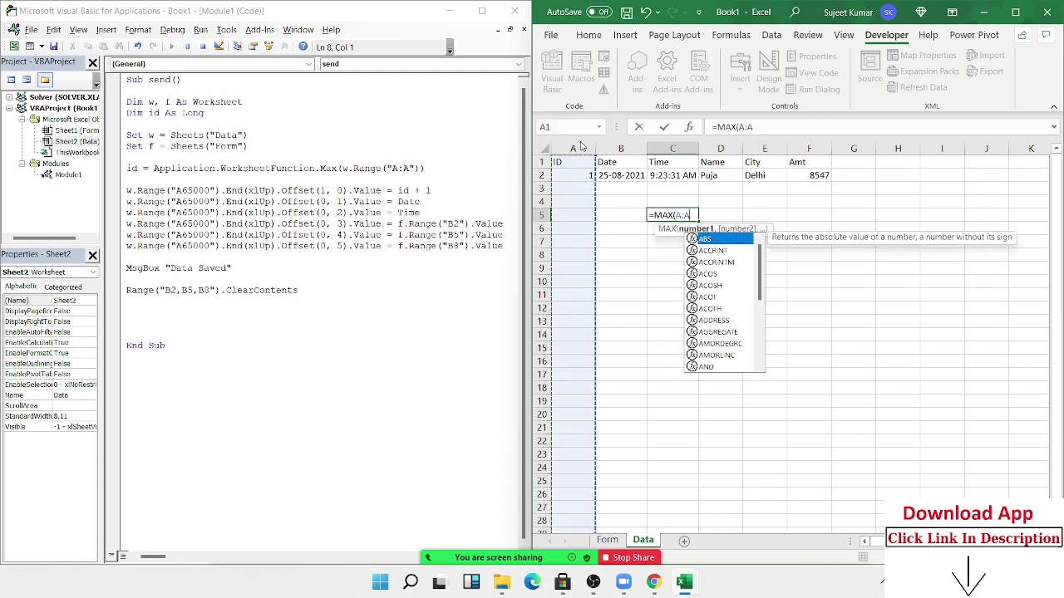
key(Return)
key(Up)
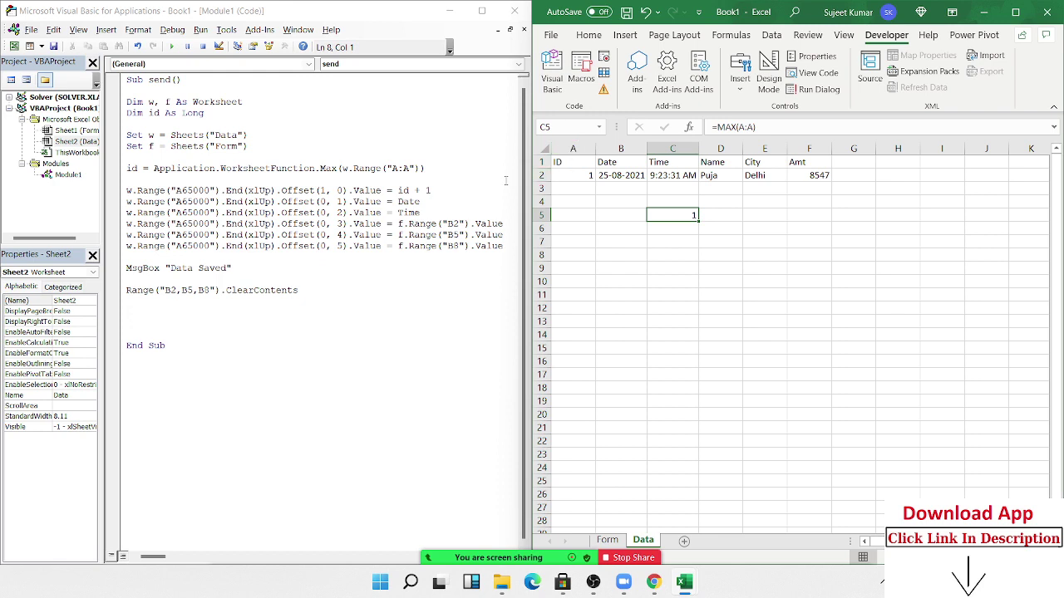
key(Delete)
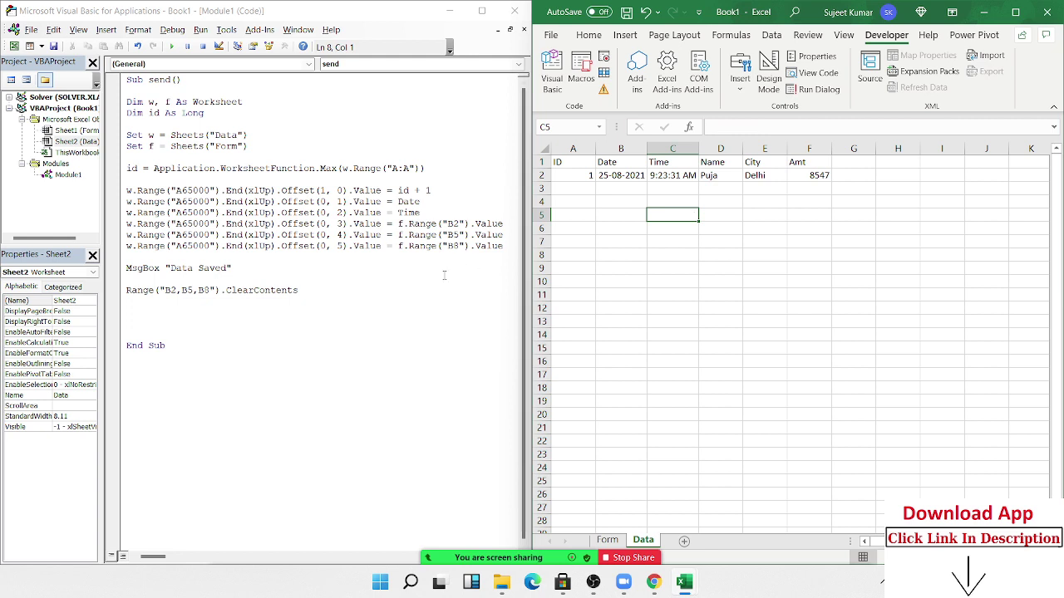
click(443, 278)
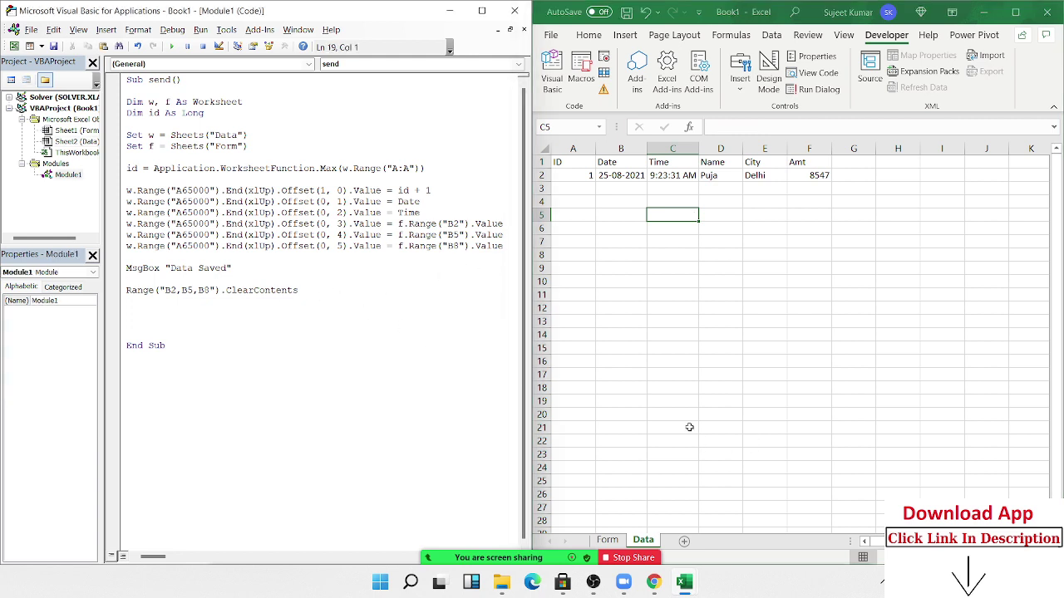
- Stop the Zoom share and restart it sharing the whole screen
click(630, 558)
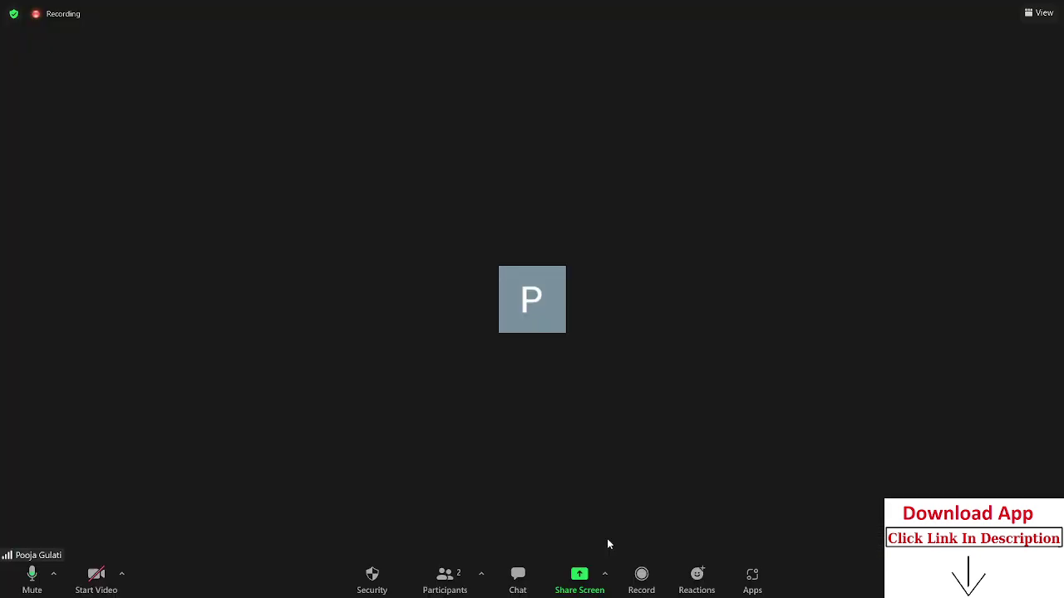
click(579, 578)
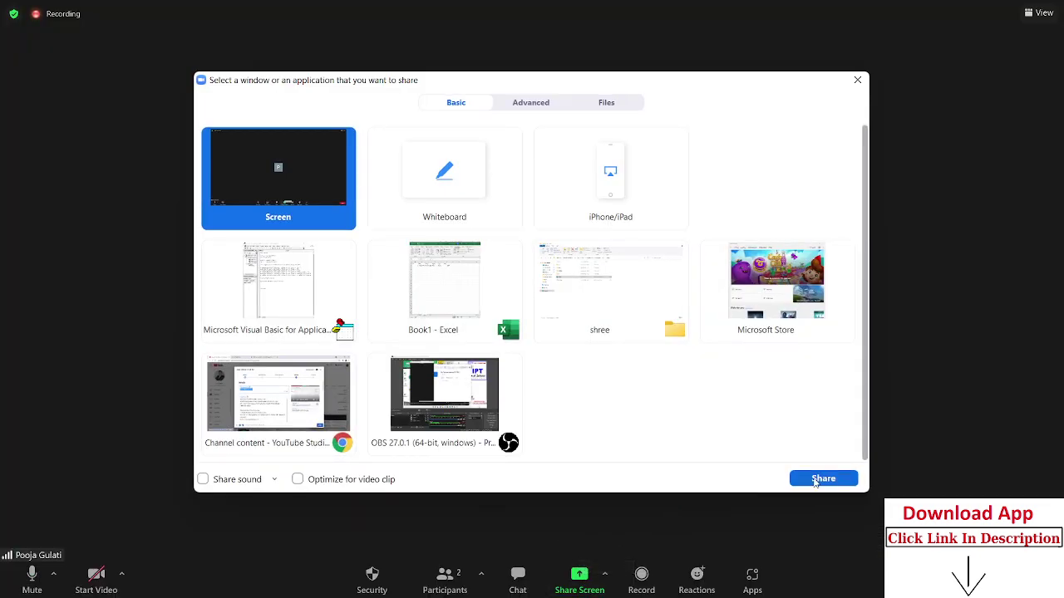
click(815, 480)
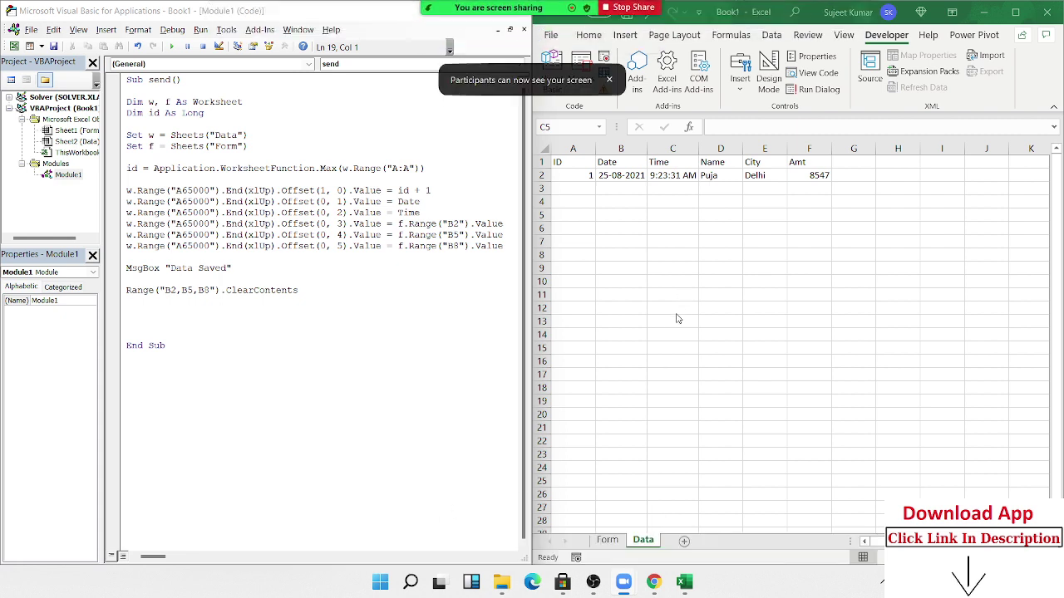
- Start an If line above the id assignment testing Range("B2").Value = 0 Or
click(613, 540)
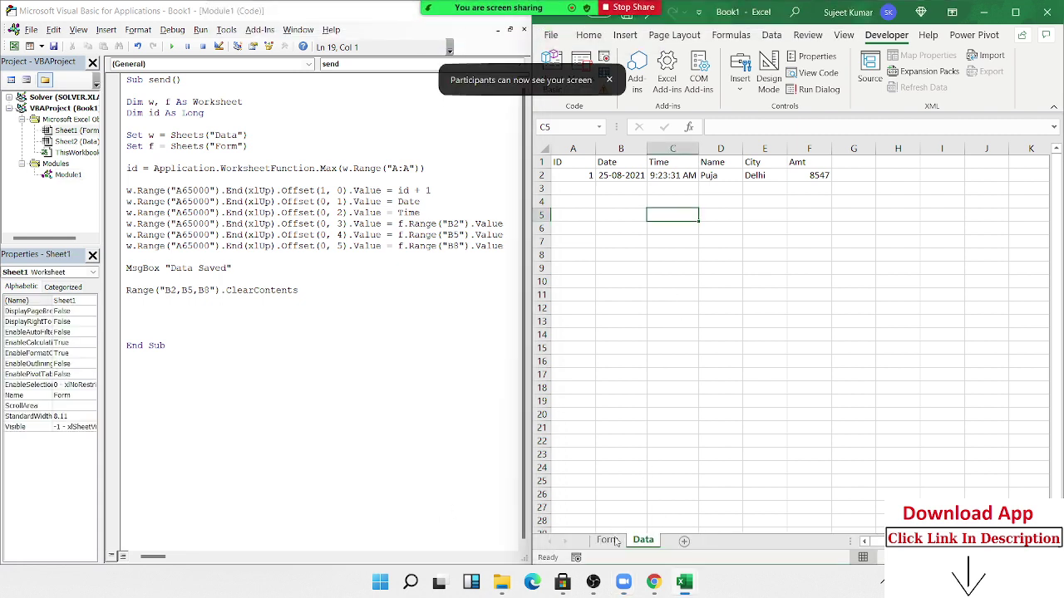
click(694, 250)
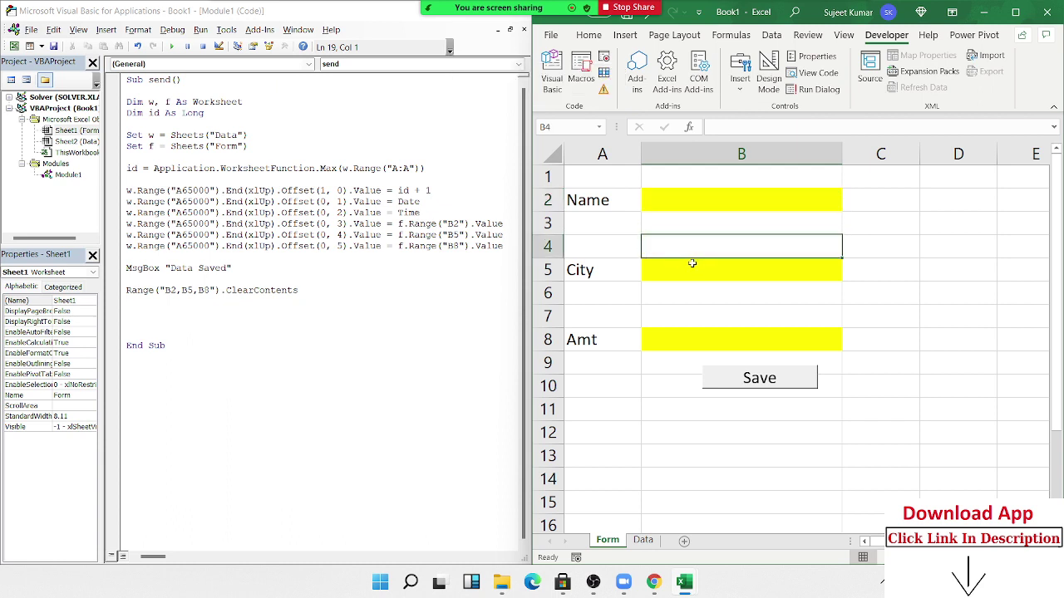
click(679, 330)
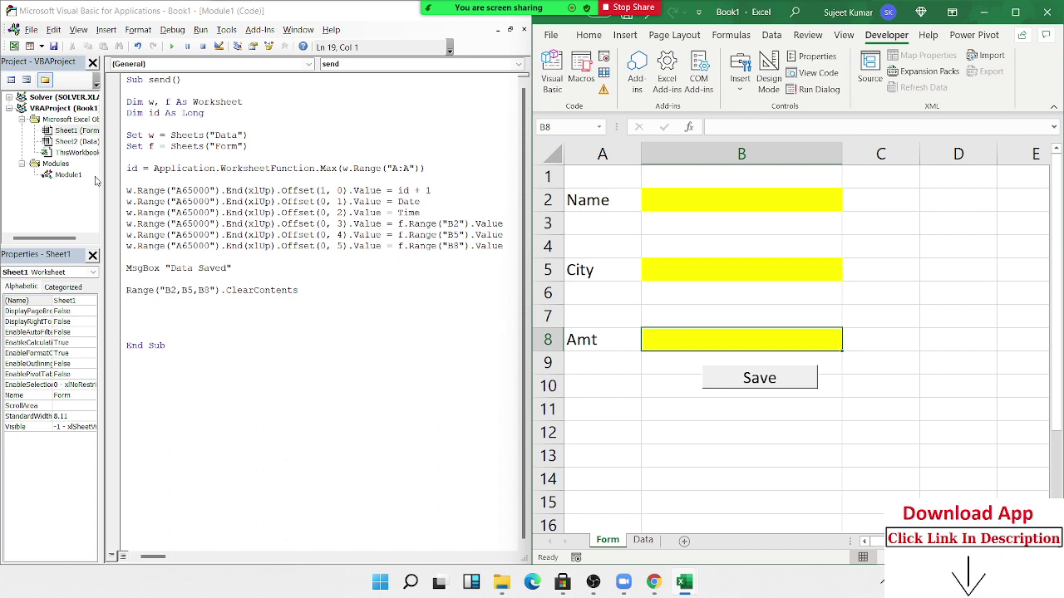
click(126, 168)
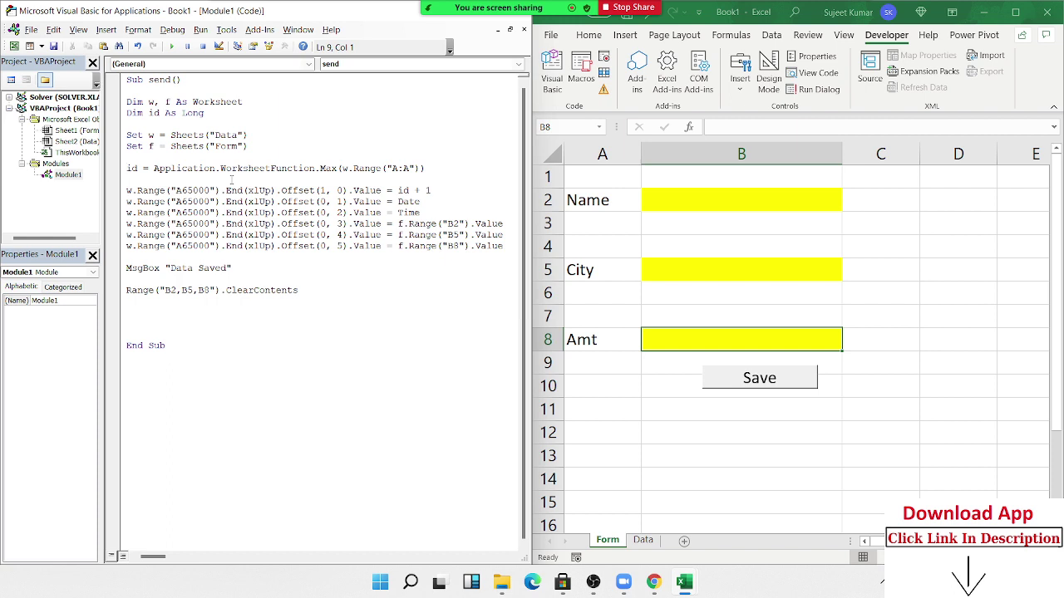
key(Return)
key(Return)
key(Return)
key(Return)
key(Return)
key(Return)
key(Up)
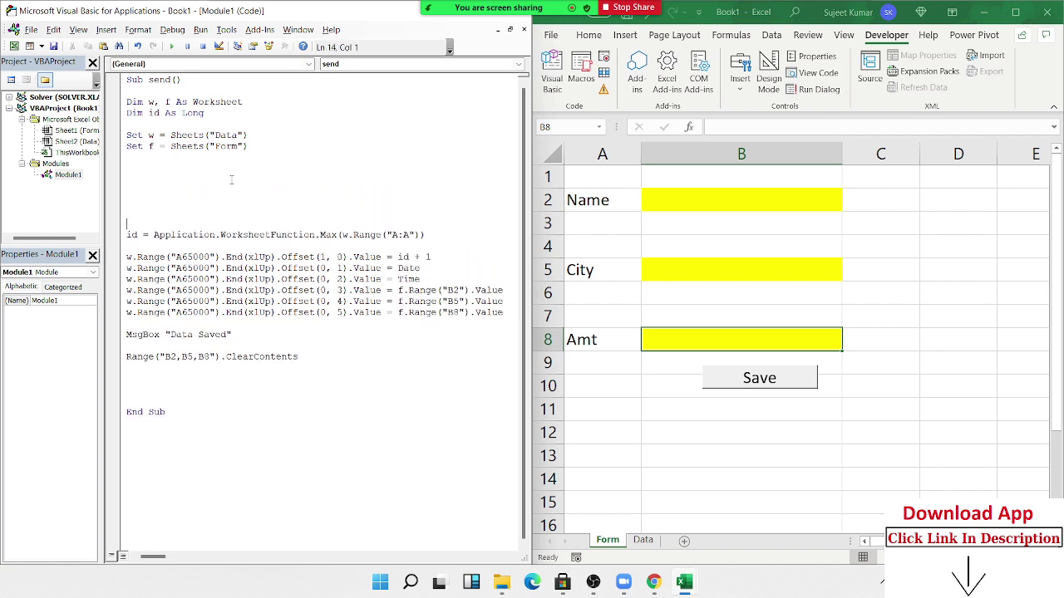
key(Up)
key(Up)
key(Up)
key(Up)
text(if )
text(range)
text(()
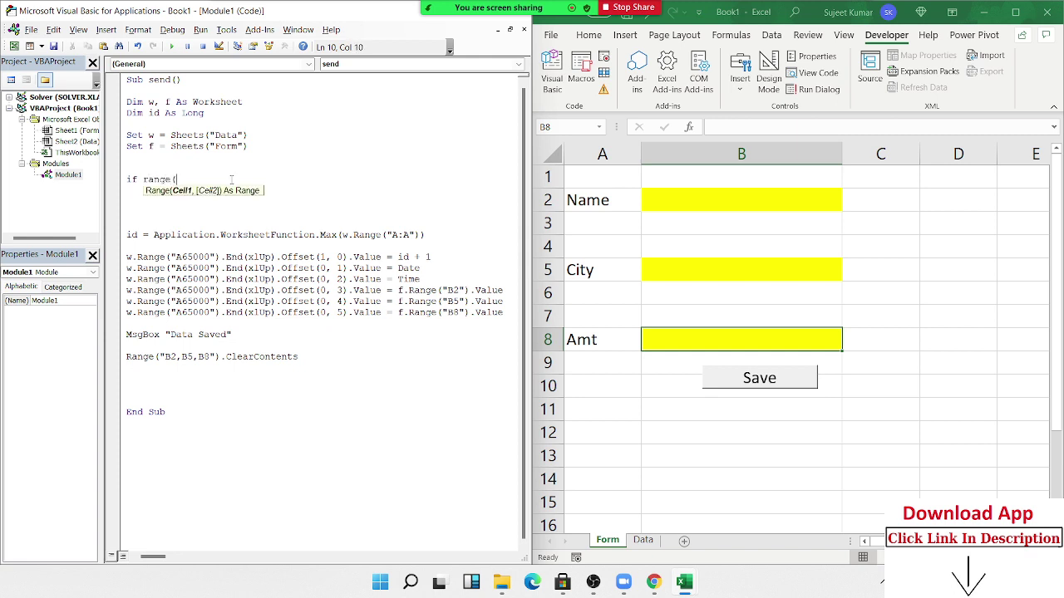
text("B)
text(2"))
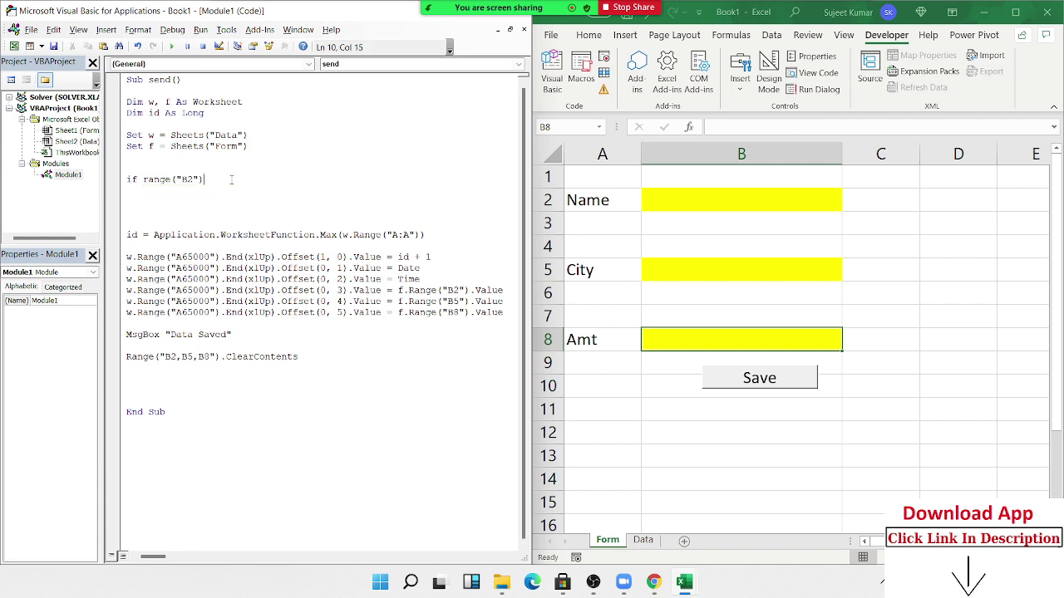
text(.Value )
text(>)
key(BackSpace)
text(=0 )
text(or)
- Paste a copy of the B2 test into the condition and change it to Range("B5")
drag(141, 179, 254, 179)
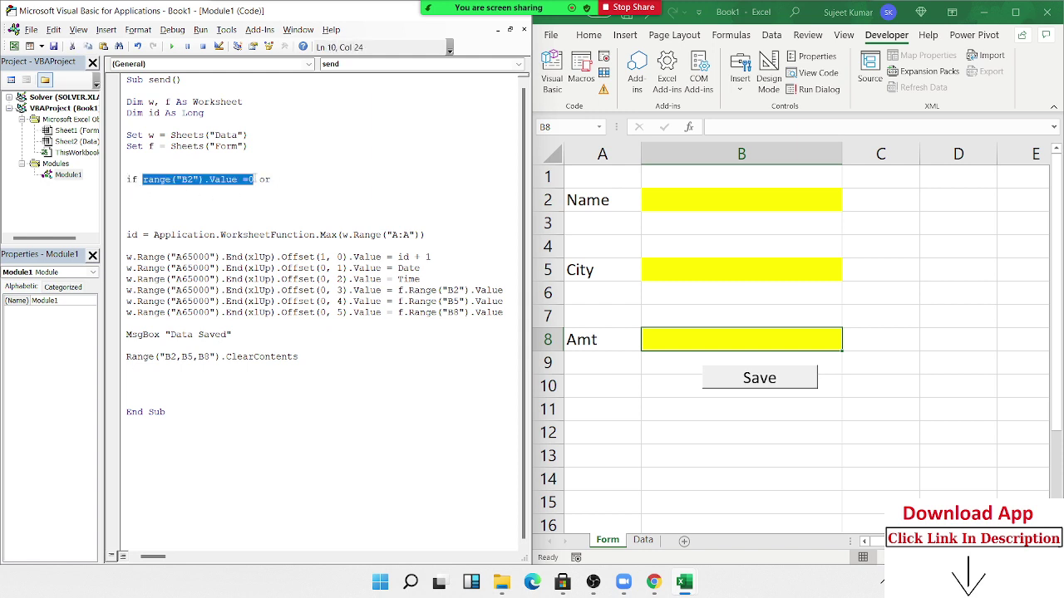
key(ctrl+c)
click(291, 184)
key(ctrl+v)
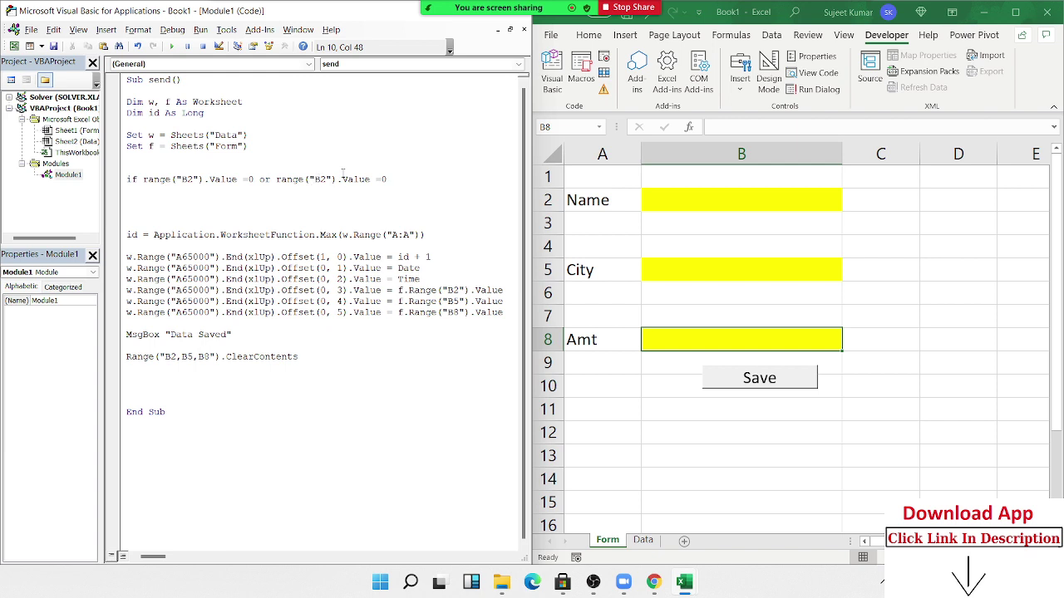
click(320, 179)
key(Delete)
text(5)
- Append an Or Range("B8").Value = 0 test and end the If line with Then
click(399, 180)
text(or)
key(ctrl+v)
click(353, 179)
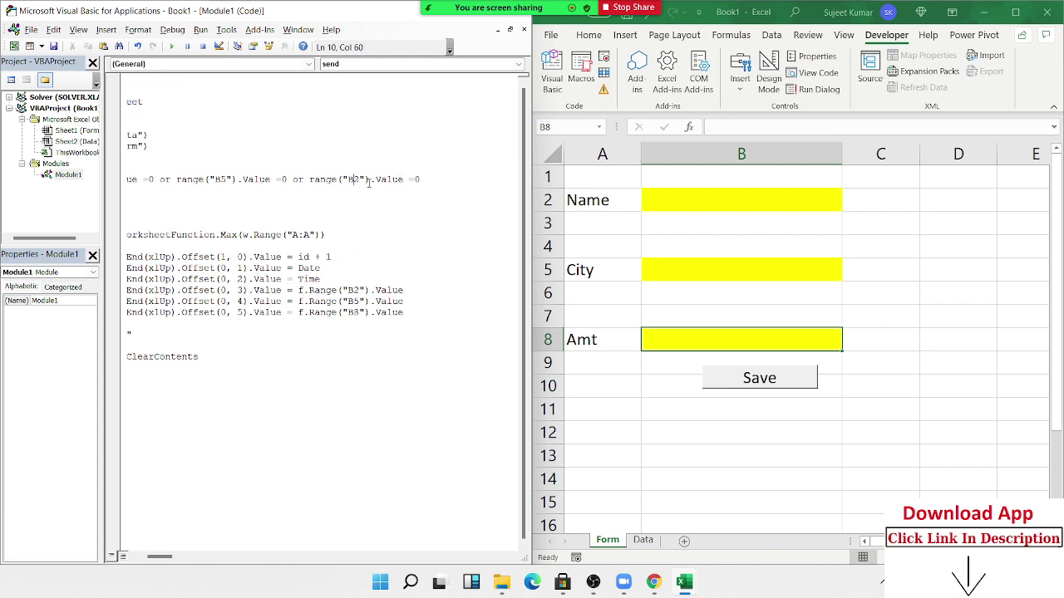
key(Delete)
text(8)
click(433, 180)
text(t)
text(hen)
key(Return)
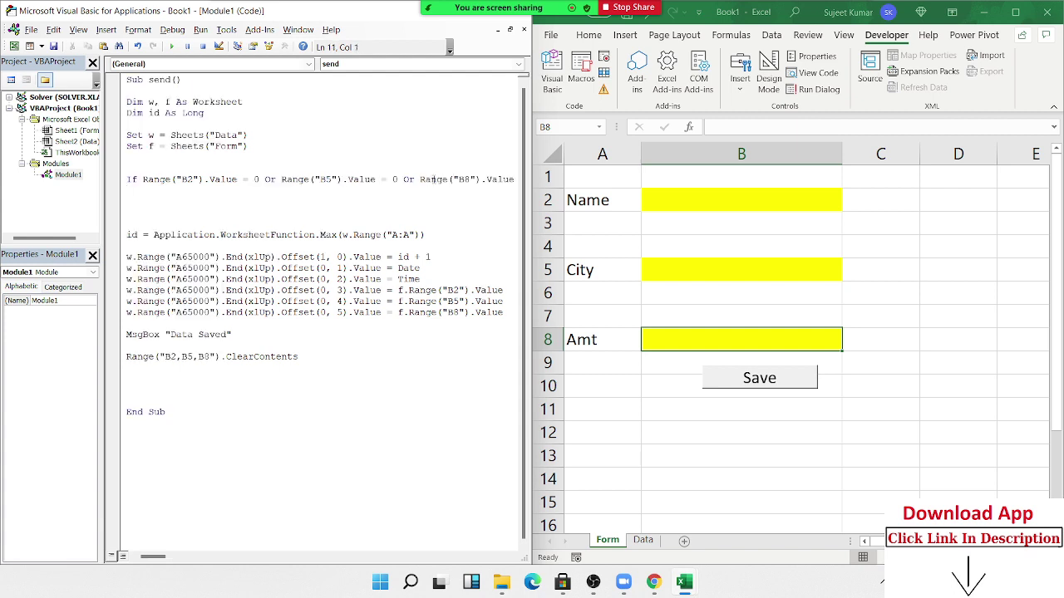
- Add MsgBox "Please Fill All Field", Exit Sub and End If below the If line
text(ms)
text(gbox )
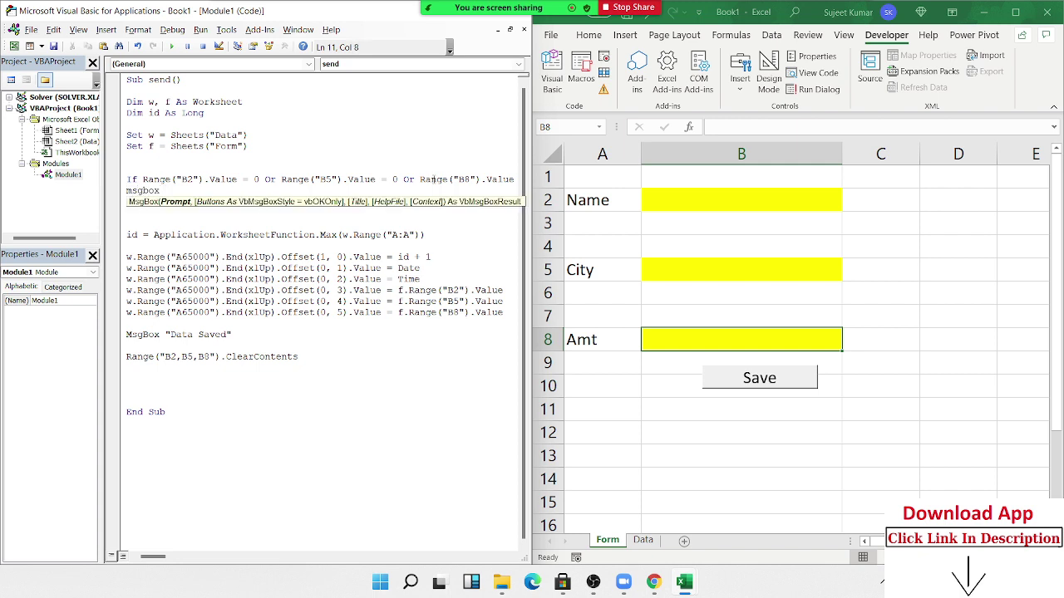
text("Please )
text(Fill A)
text(ll F)
text(ield)
text(")
key(Return)
text(e)
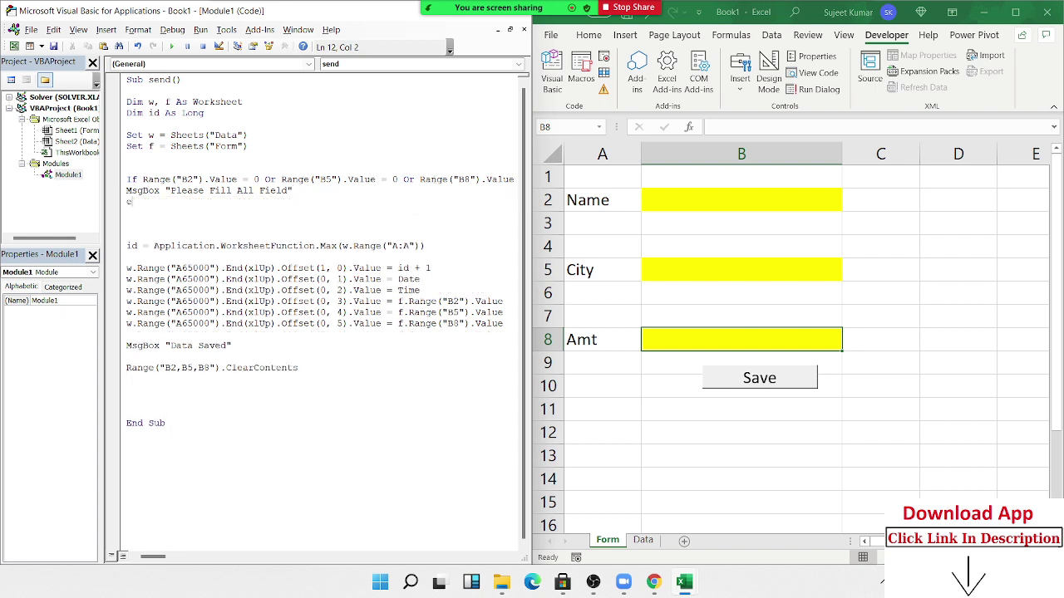
text(xit s)
text(ub)
key(Return)
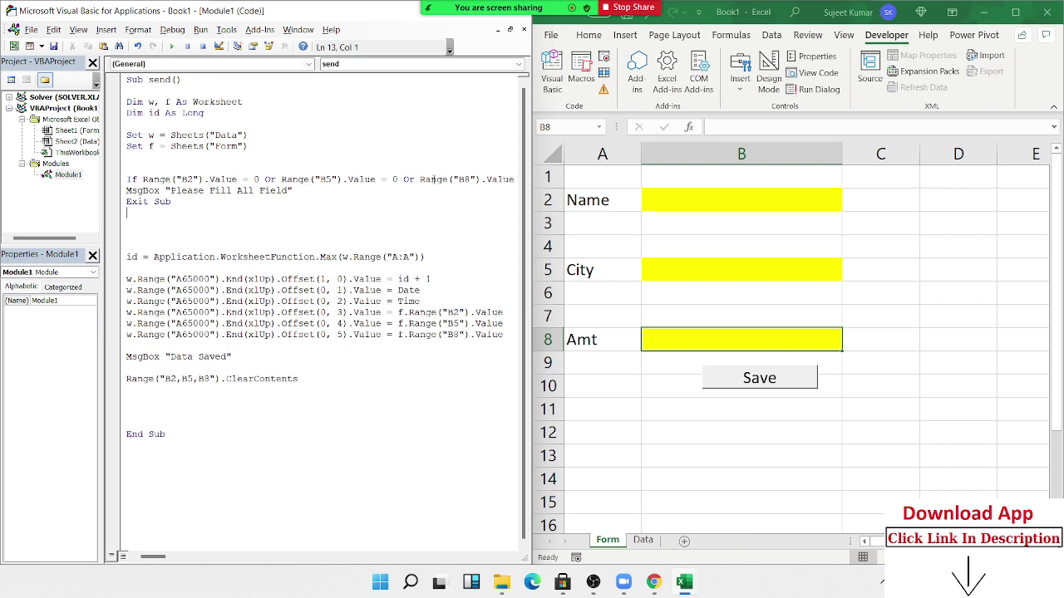
text(end if)
key(Up)
key(Up)
key(Up)
- Select and review the Exit Sub line and the data-copying code below it
key(Down)
key(shift+Left)
key(shift+Home)
key(shift+Right)
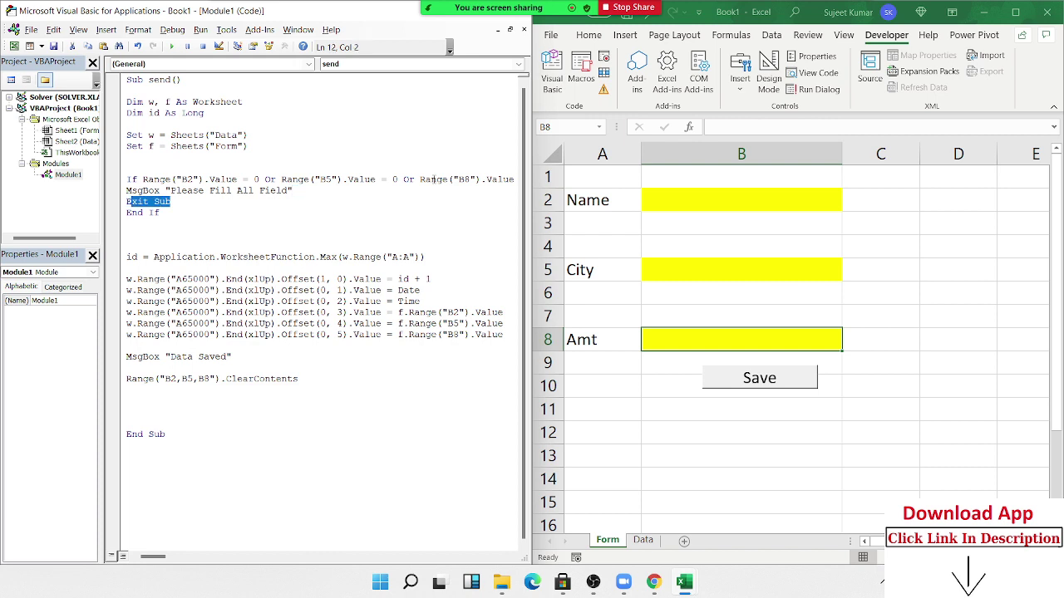
key(Down)
key(Down)
key(shift+Down)
key(shift+Down)
key(shift+Down)
key(shift+Down)
key(shift+Down)
key(shift+Down)
key(shift+Down)
key(shift+Down)
key(shift+Right)
key(Up)
key(Up)
key(Up)
key(Left)
click(752, 395)
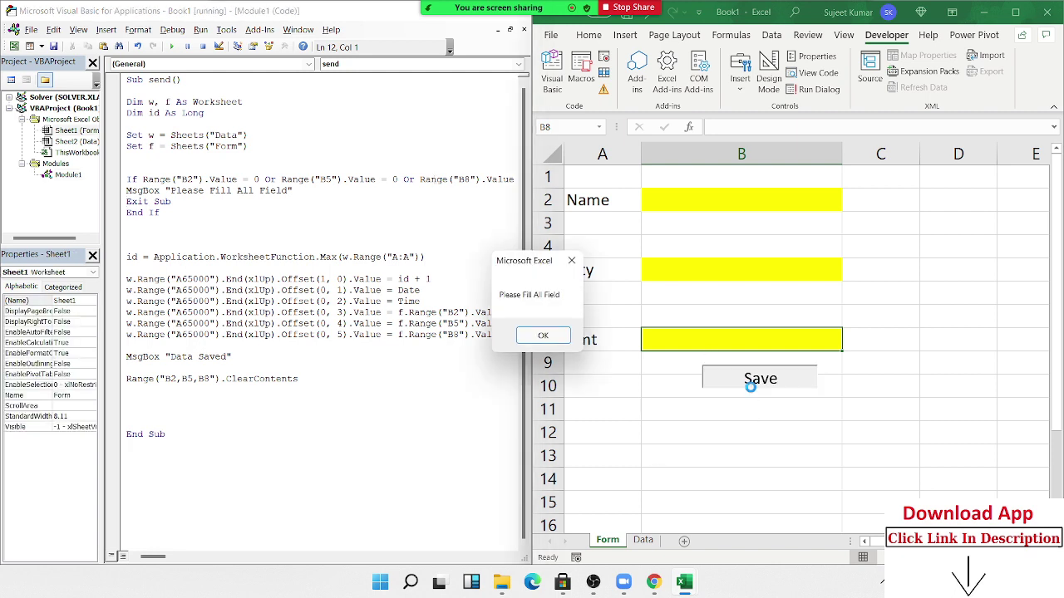
click(540, 336)
click(641, 541)
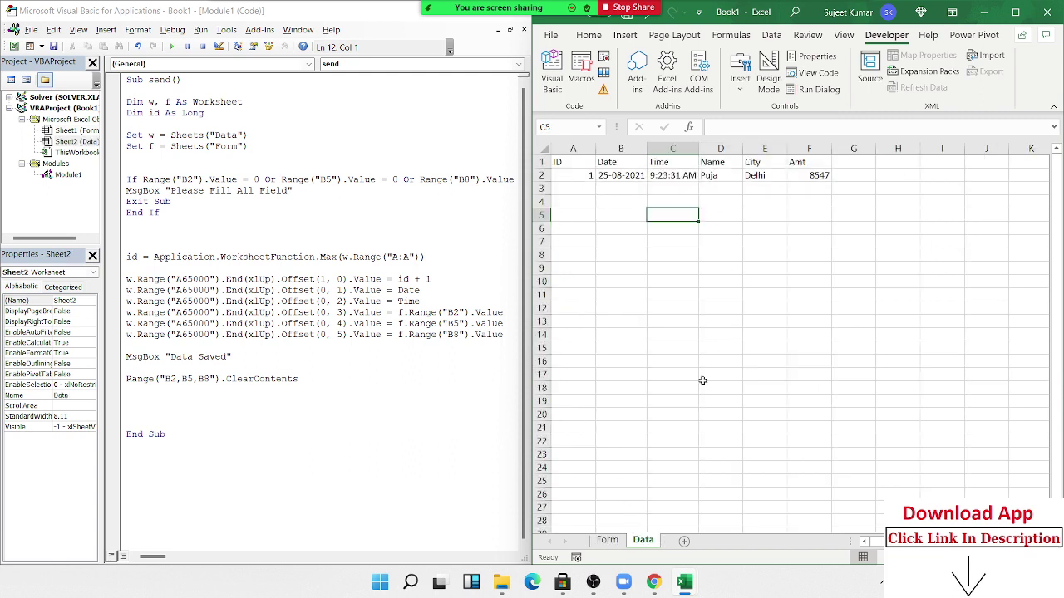
click(608, 540)
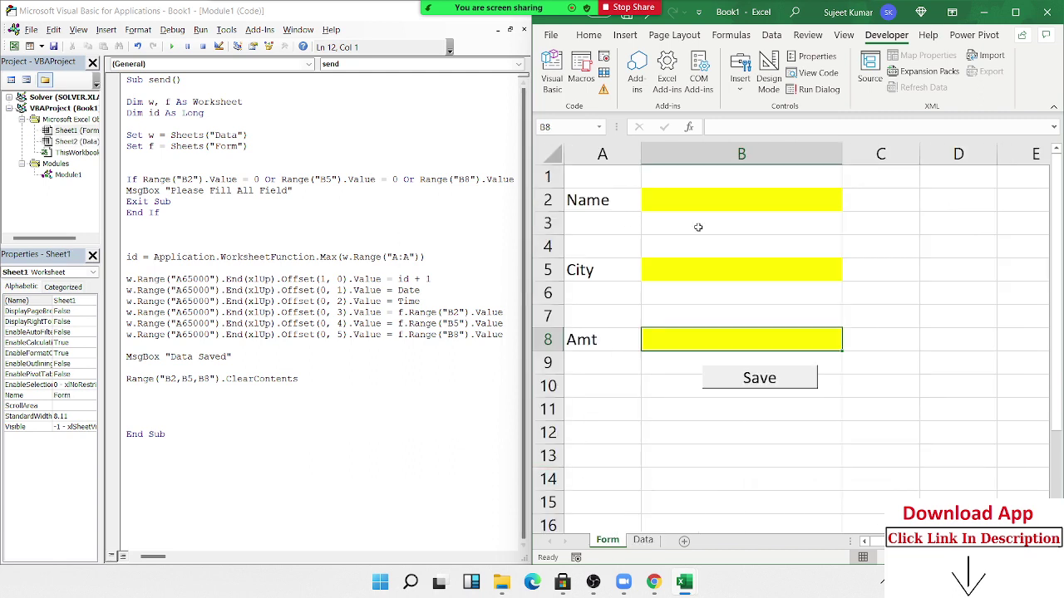
click(689, 202)
click(687, 270)
click(688, 334)
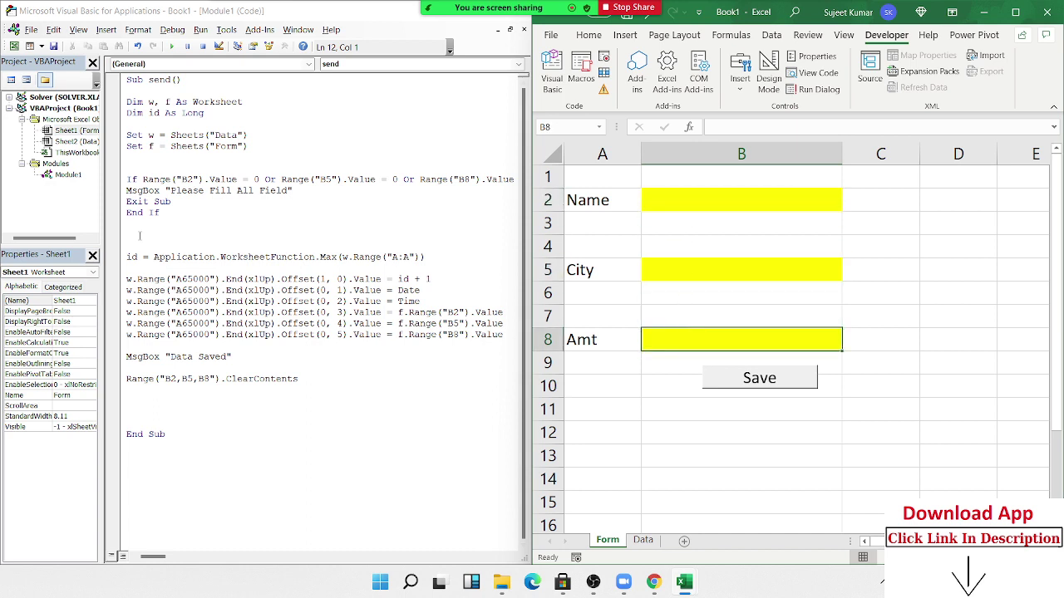
drag(165, 218, 124, 178)
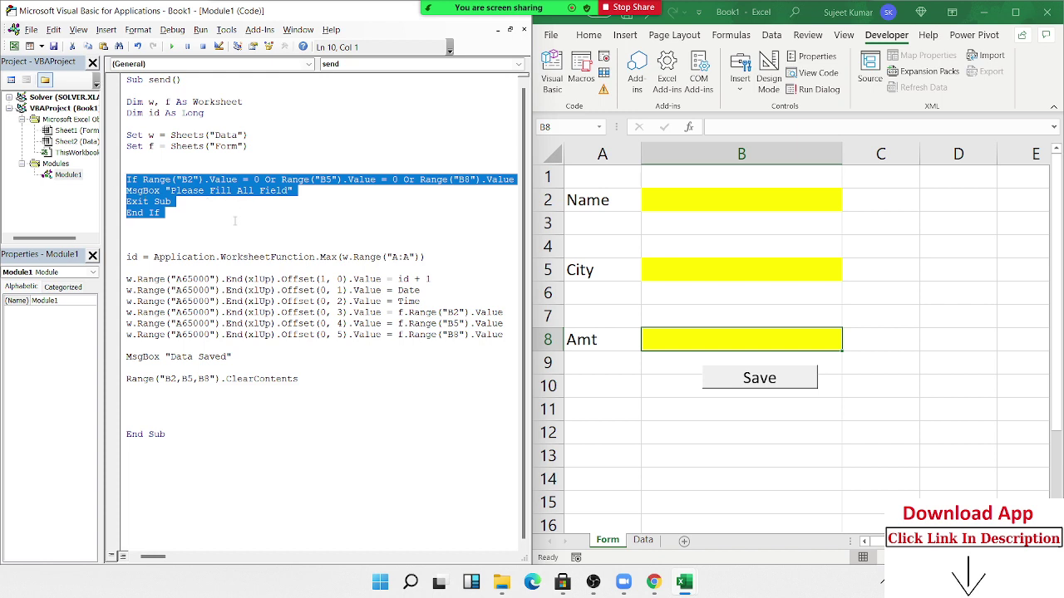
- Enter Om in City and 452 in Amt with Name blank, and confirm Save gives the fill-all-fields warning
click(231, 224)
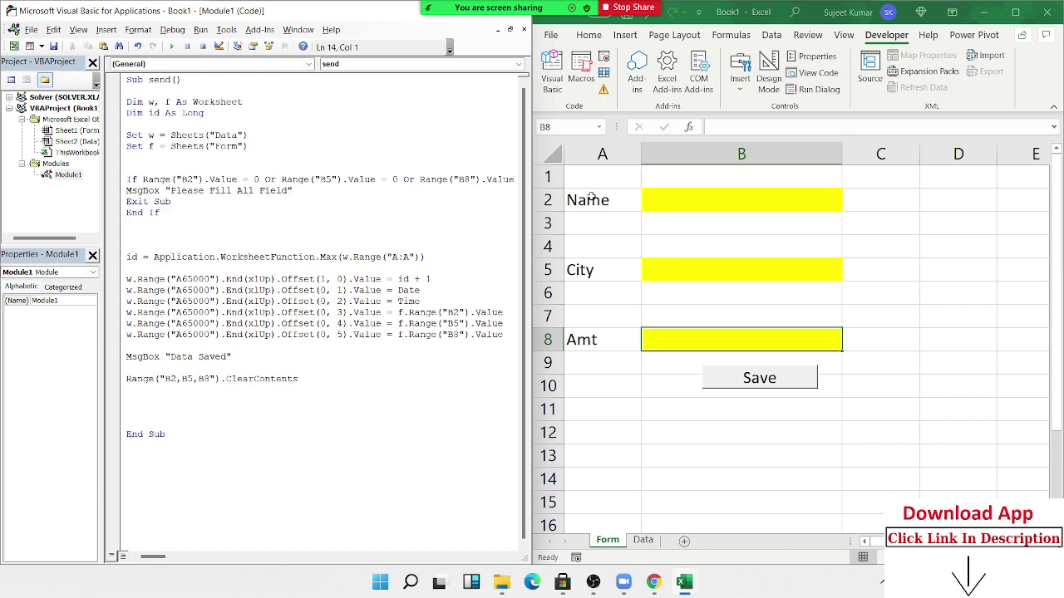
click(675, 191)
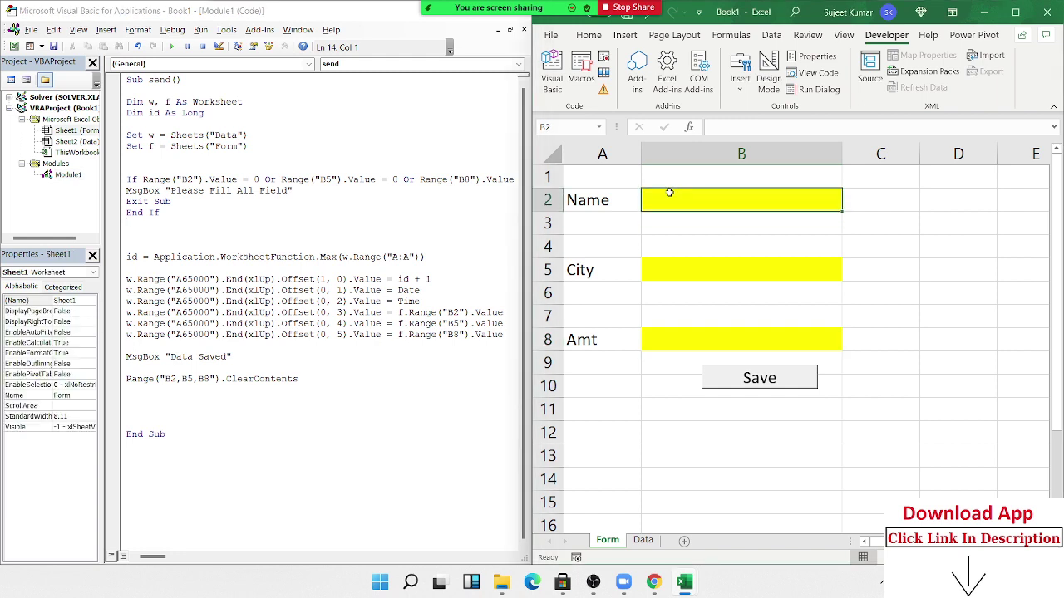
click(661, 273)
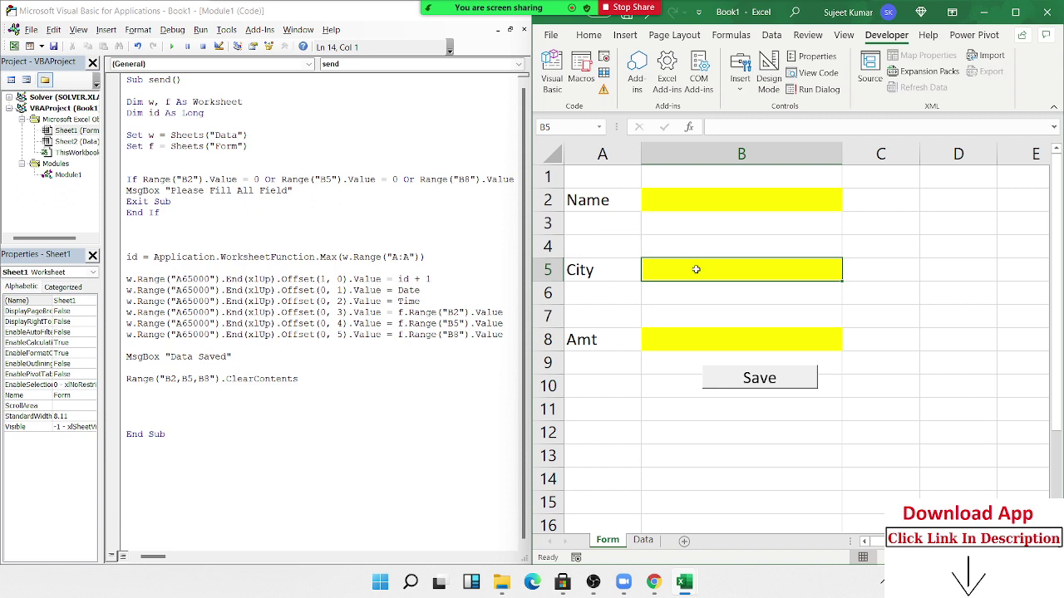
text(Om)
key(Return)
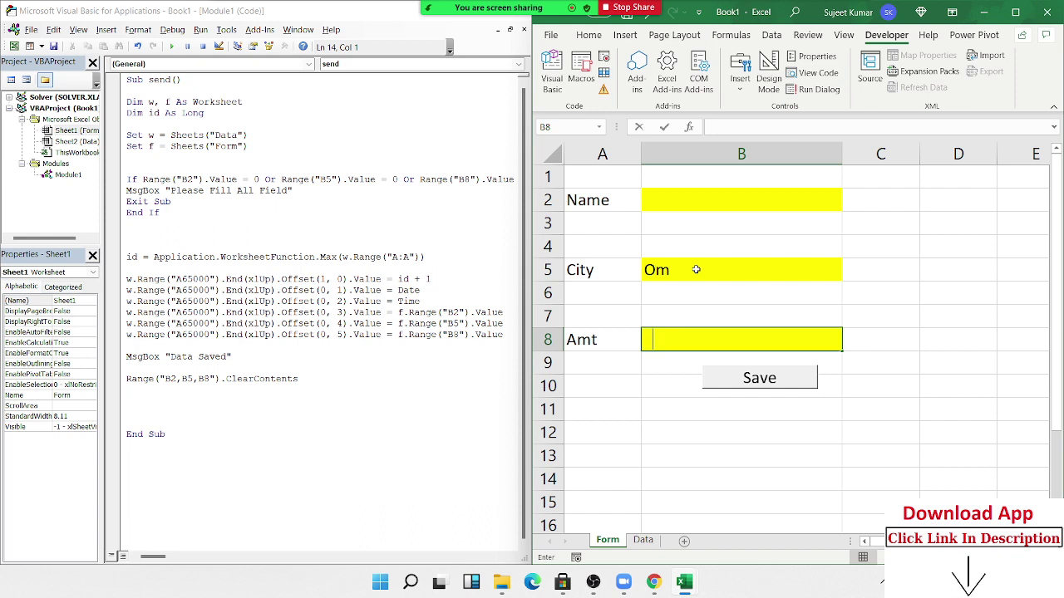
text(452)
click(633, 270)
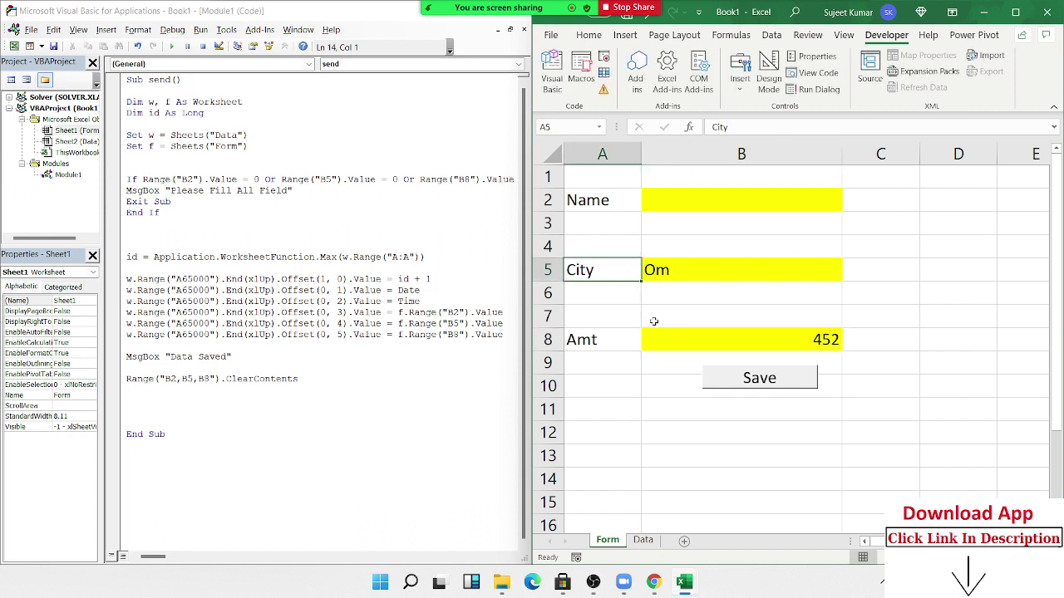
click(764, 380)
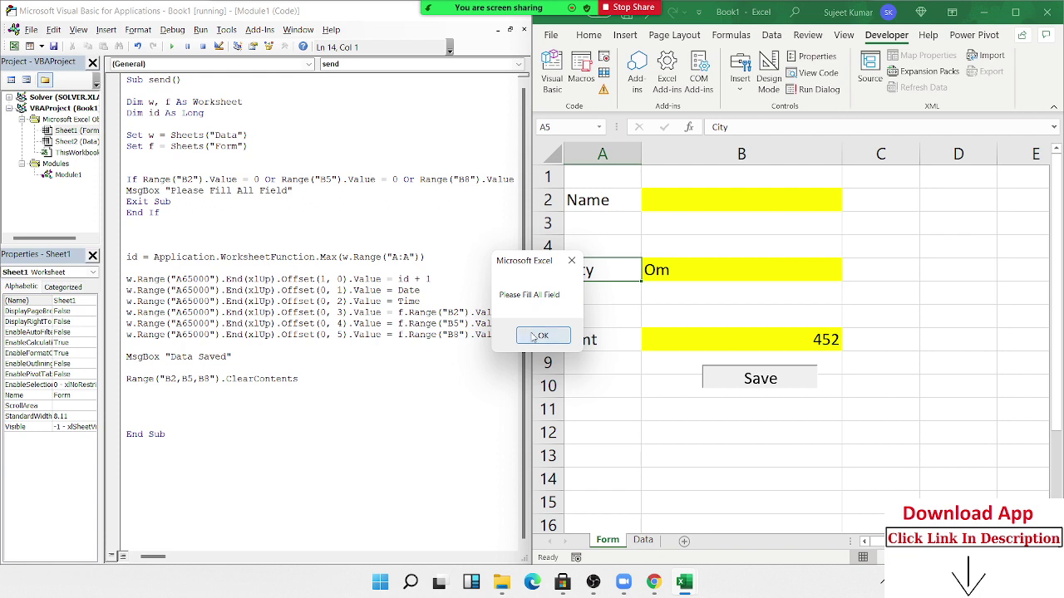
click(535, 336)
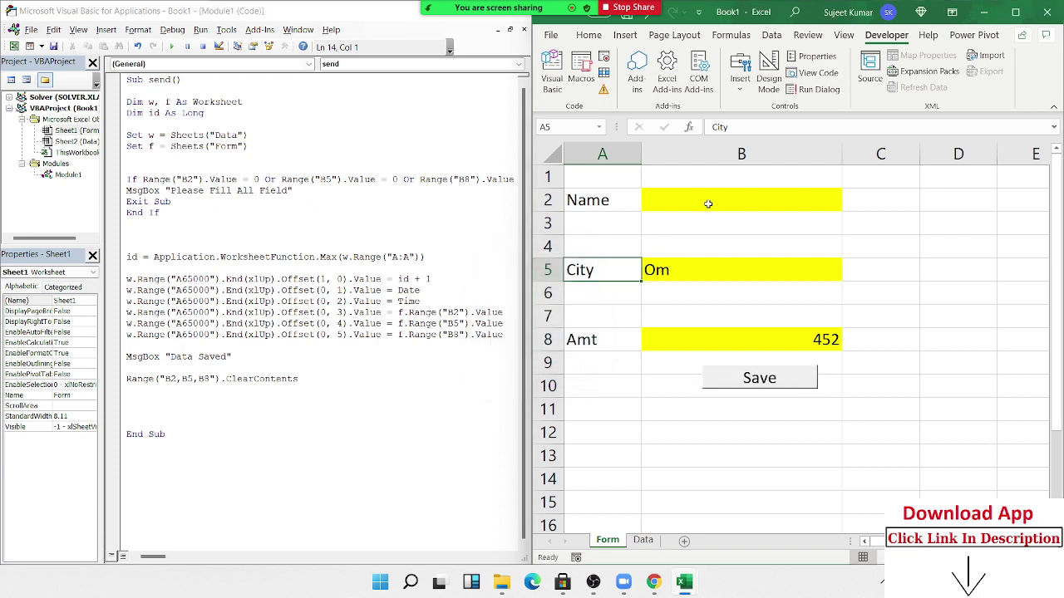
- Change the Form sheet's A2 label from Name to Userid
click(166, 213)
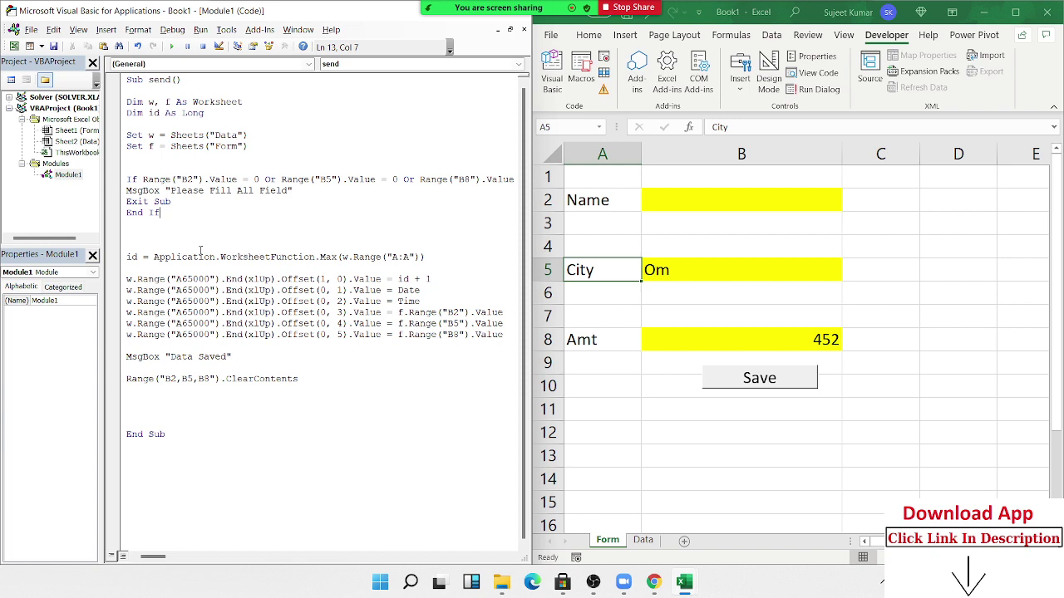
click(586, 209)
text(?U)
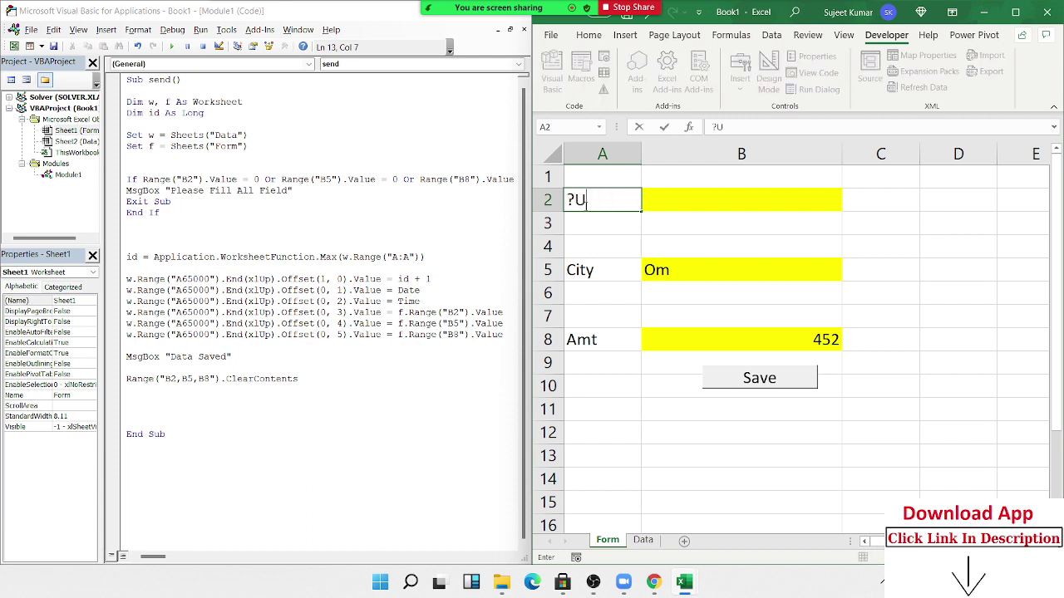
key(Escape)
text(Us)
text(erid)
key(Return)
key(Right)
key(Up)
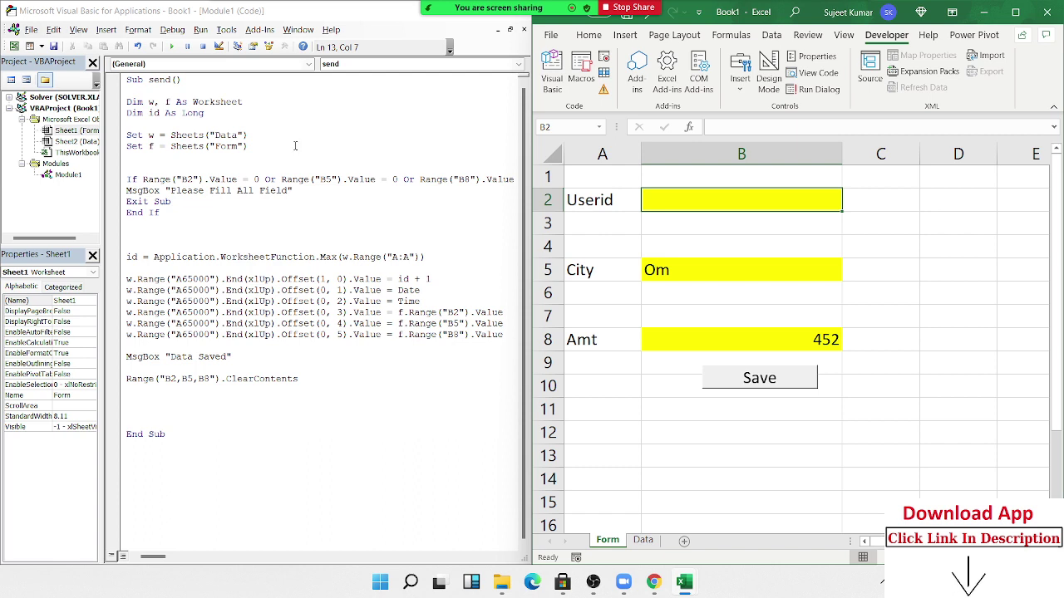
- Add Dim c As Integer after the declarations and begin a c= line below End If
click(190, 214)
click(162, 229)
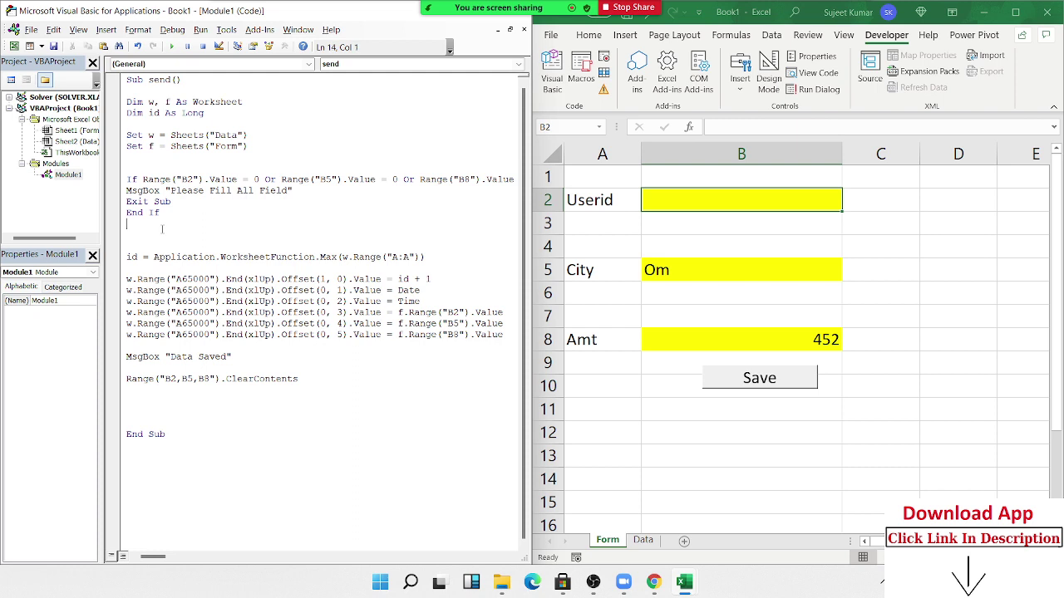
click(129, 124)
key(Return)
text(d)
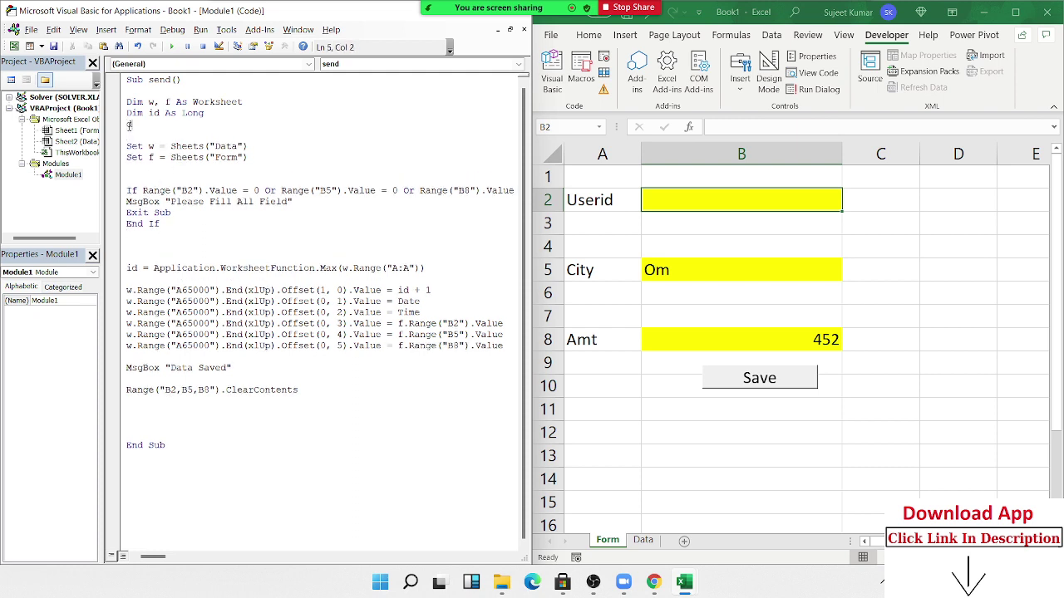
text(im )
text(c )
text(as )
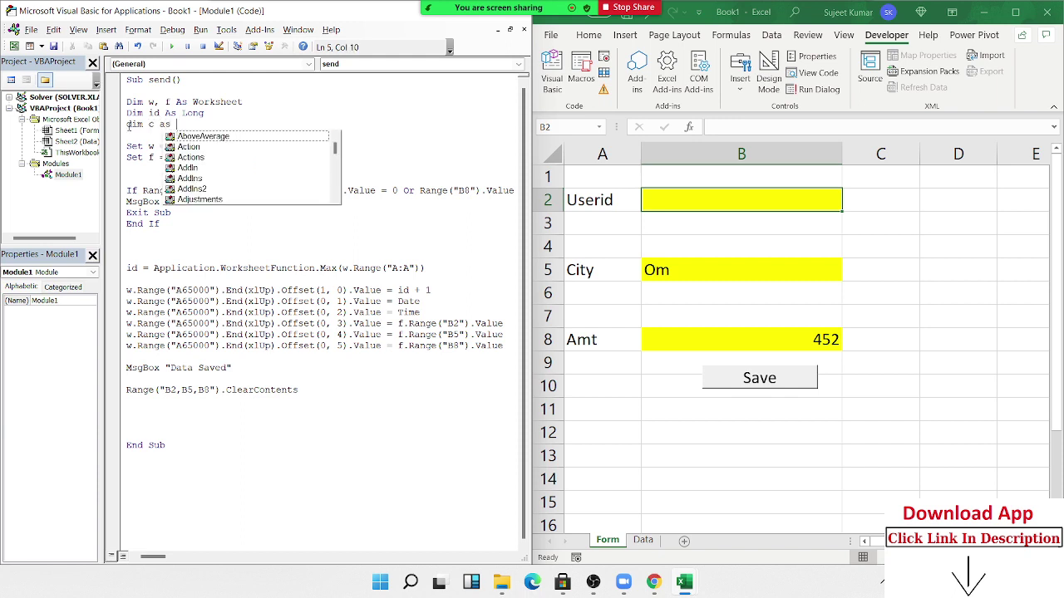
text(Integer)
key(Down)
key(Down)
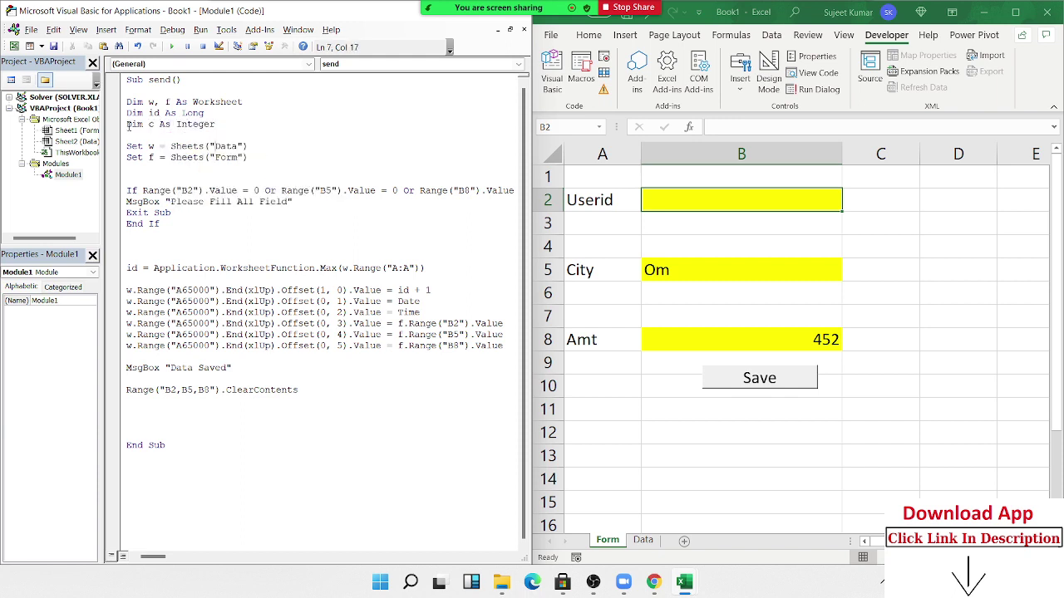
key(Down)
key(Down)
key(Down)
text(c=)
- Extend the c line to Application.WorksheetFunction.CountIf using autocomplete
text(a)
text(ppli)
text(cation)
text(.)
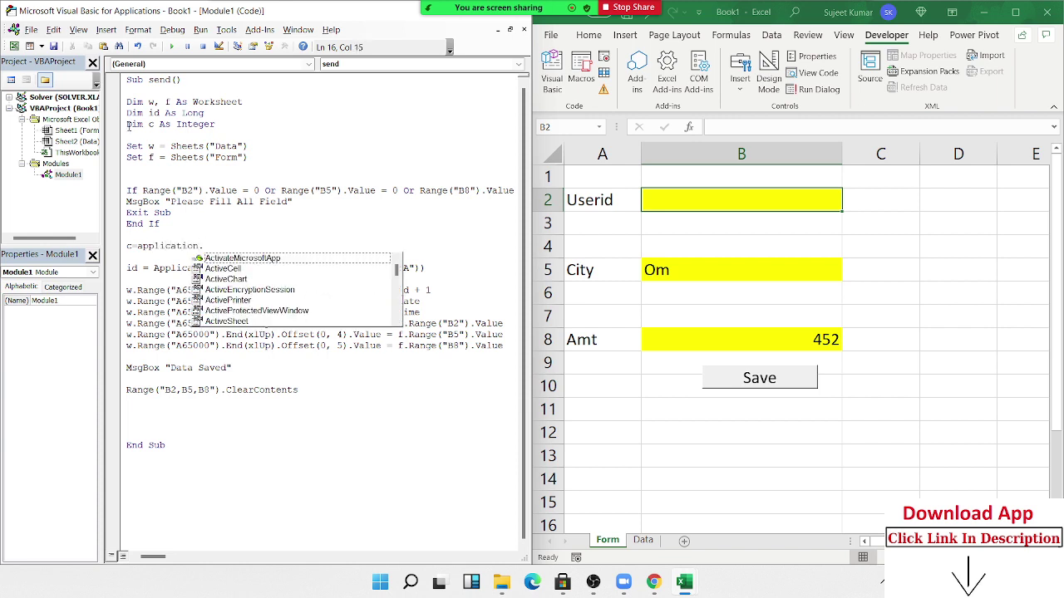
text(wo)
key(Down)
key(Tab)
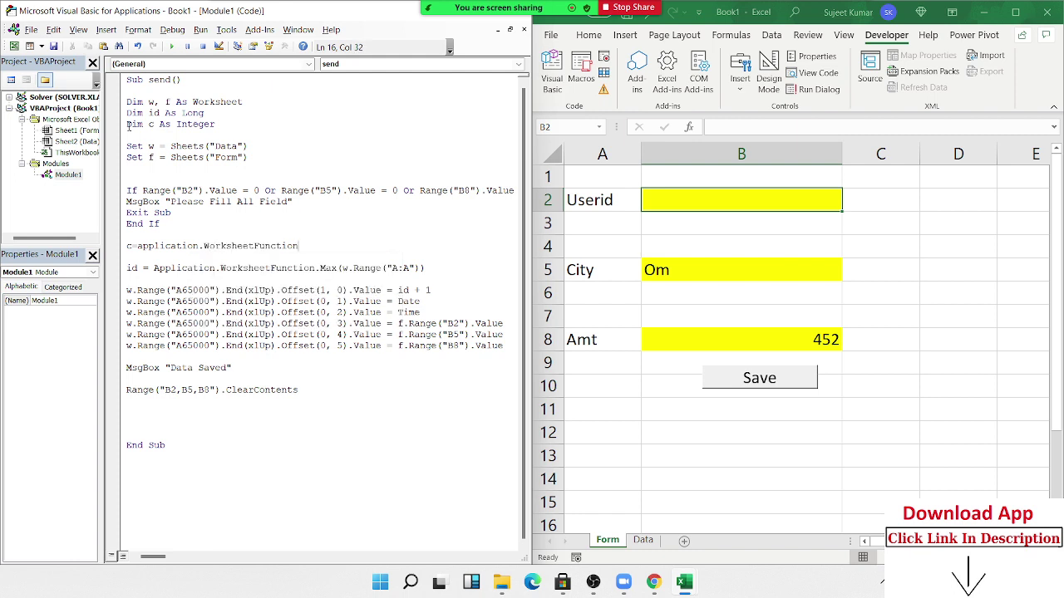
text(.cou)
key(Down)
key(Down)
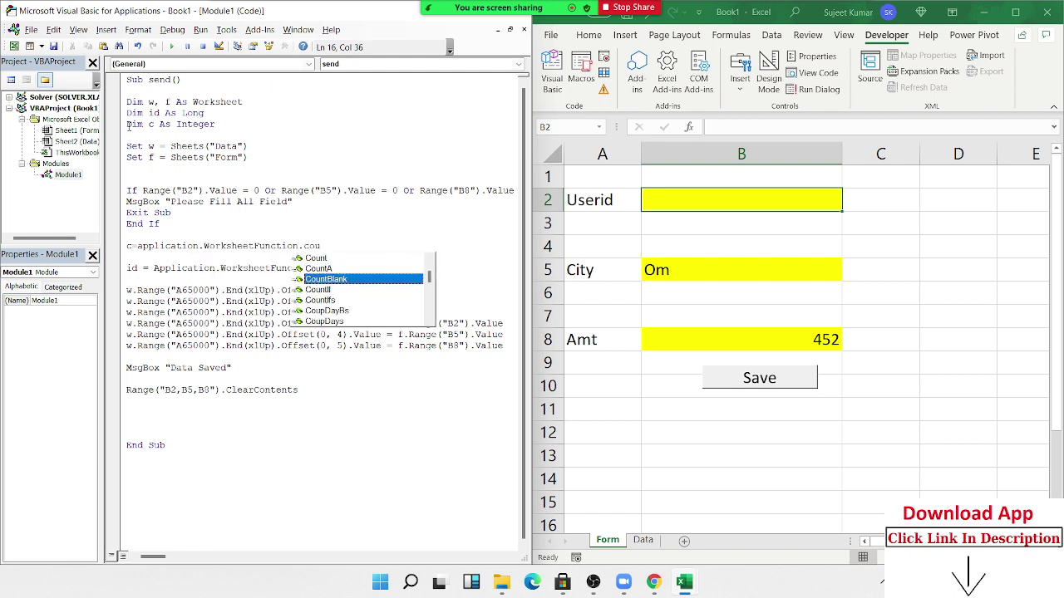
key(Down)
key(Tab)
- Give CountIf the arguments w.Range("d:d") and f.Range("B2").Value, then review the line
text(()
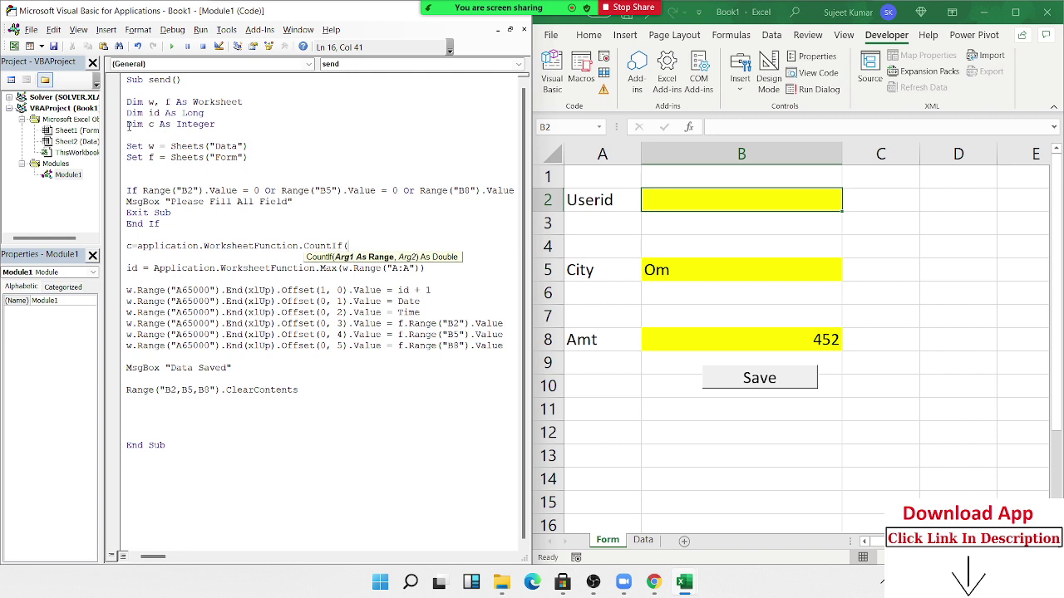
text(w.ra)
text(nge()
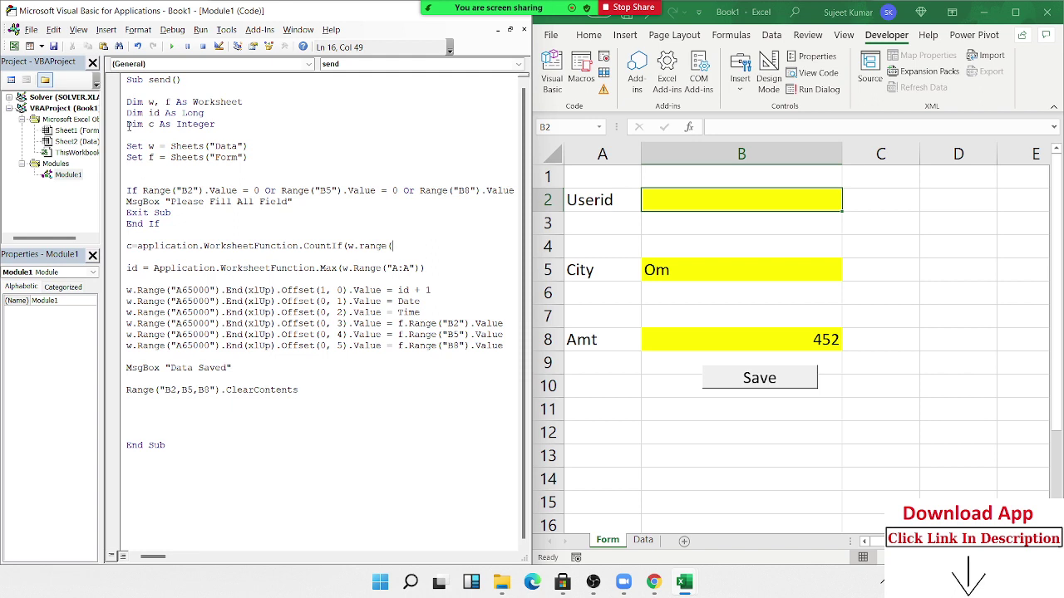
text("da)
key(BackSpace)
text(d"))
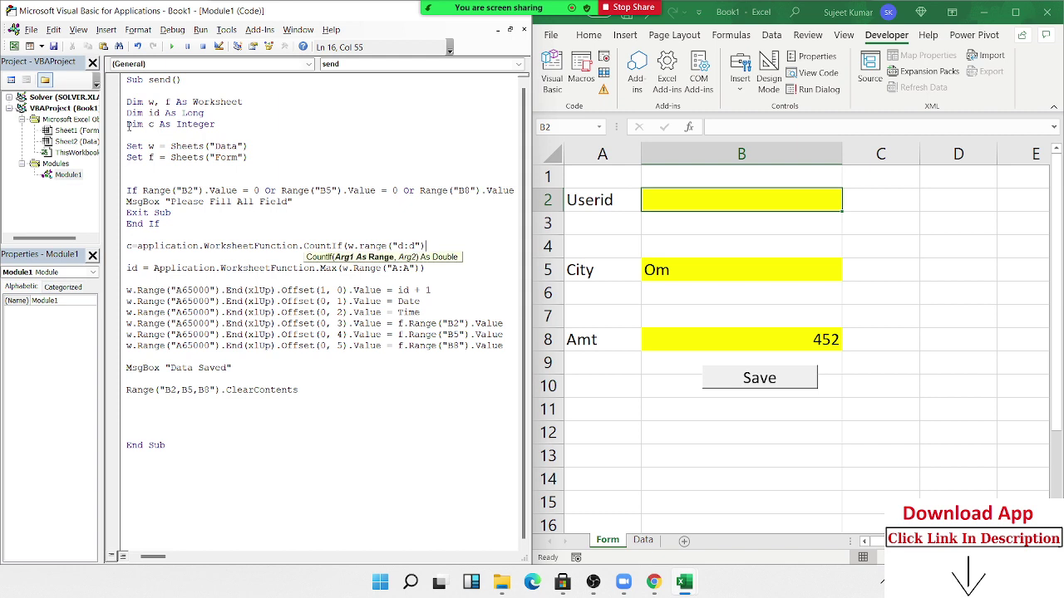
text(,)
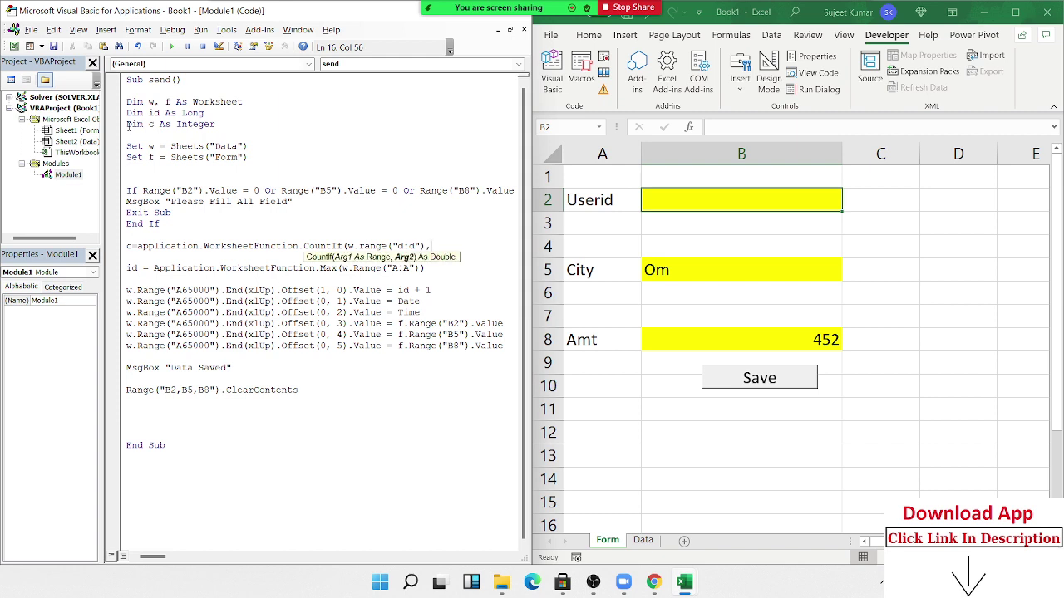
text(f)
text(.range)
key(Escape)
text(()
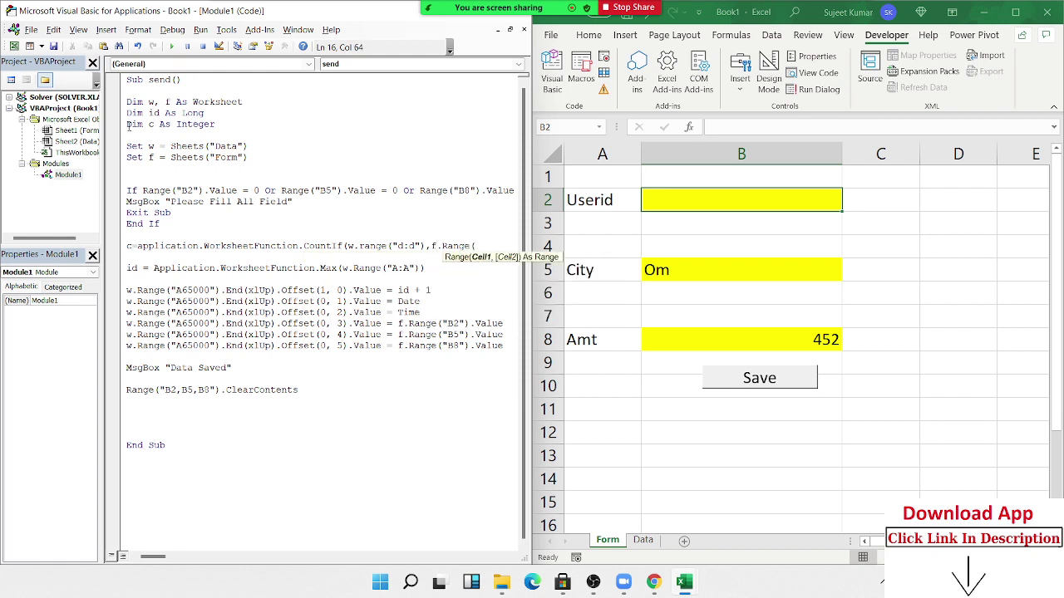
text("B)
text(2)
text().v)
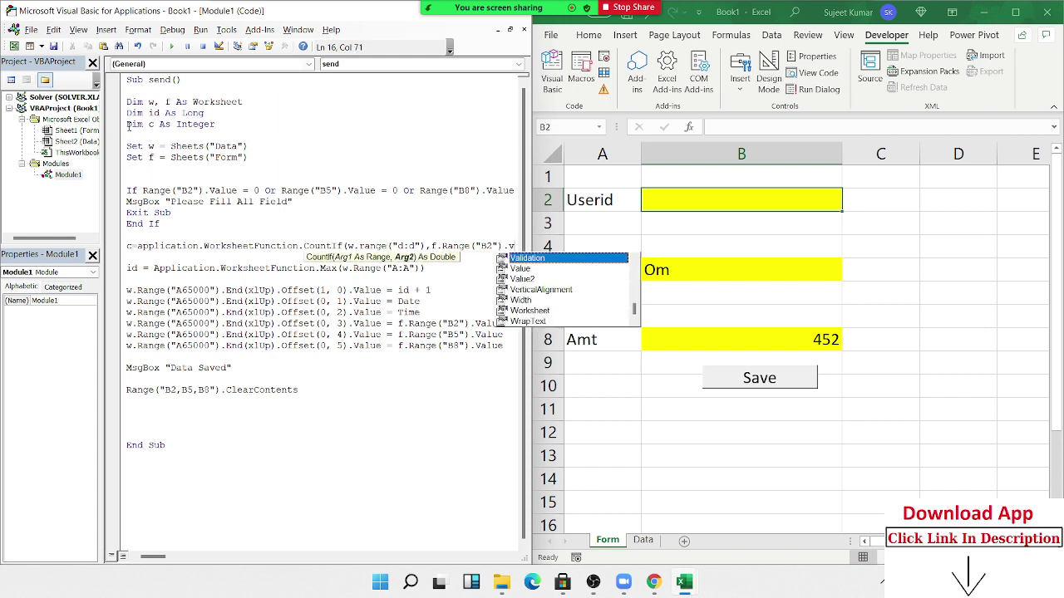
text(alue))
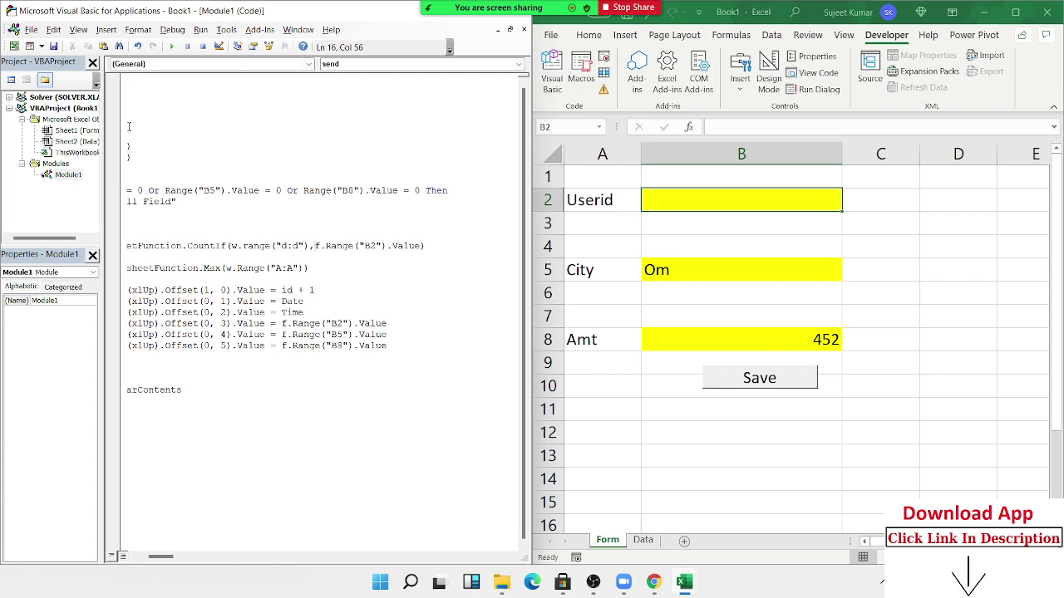
key(Home)
key(ctrl+Right)
key(ctrl+Right)
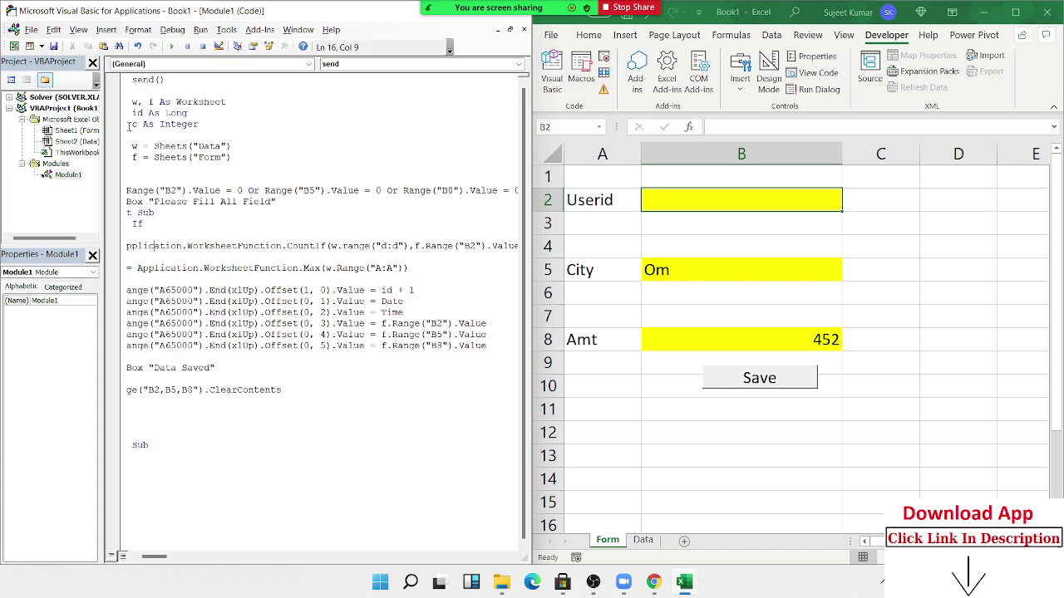
key(ctrl+Right)
key(ctrl+Right)
key(ctrl+Right)
key(ctrl+Right)
key(ctrl+Right)
key(ctrl+Right)
key(ctrl+Right)
key(ctrl+Right)
key(ctrl+Right)
key(ctrl+Right)
key(ctrl+Right)
key(Right)
key(Right)
key(Right)
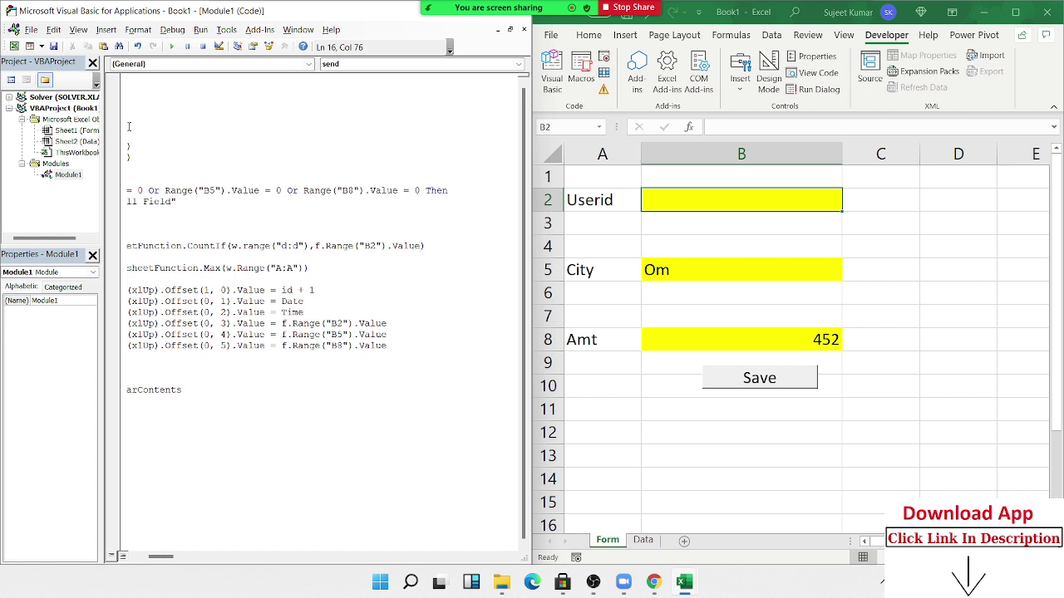
- Below the CountIf line, add If c >= 1 Then, MsgBox "This userid have Listed", Exit Sub, End If
key(Down)
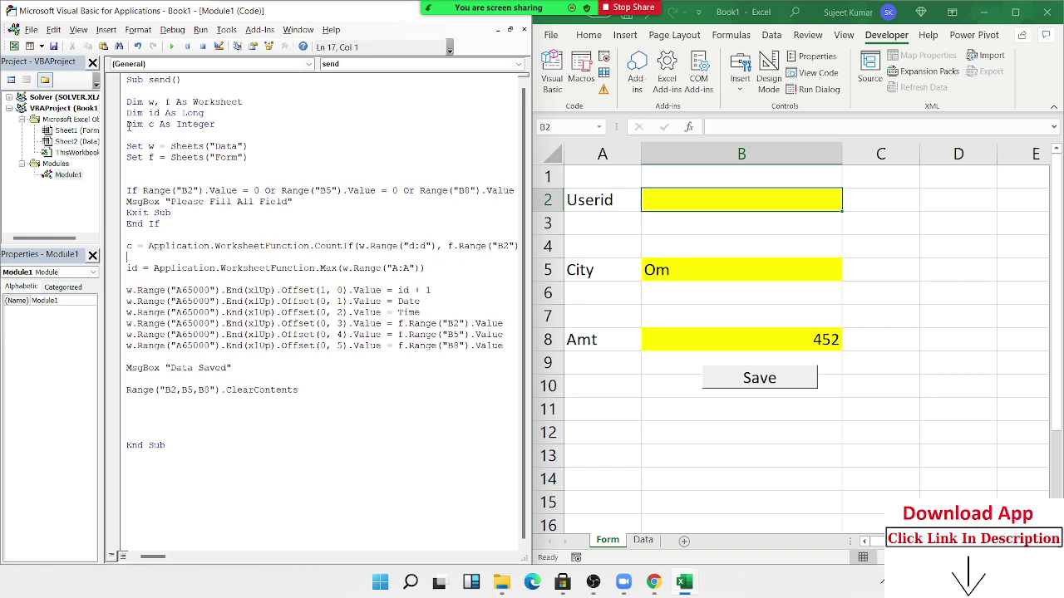
key(Return)
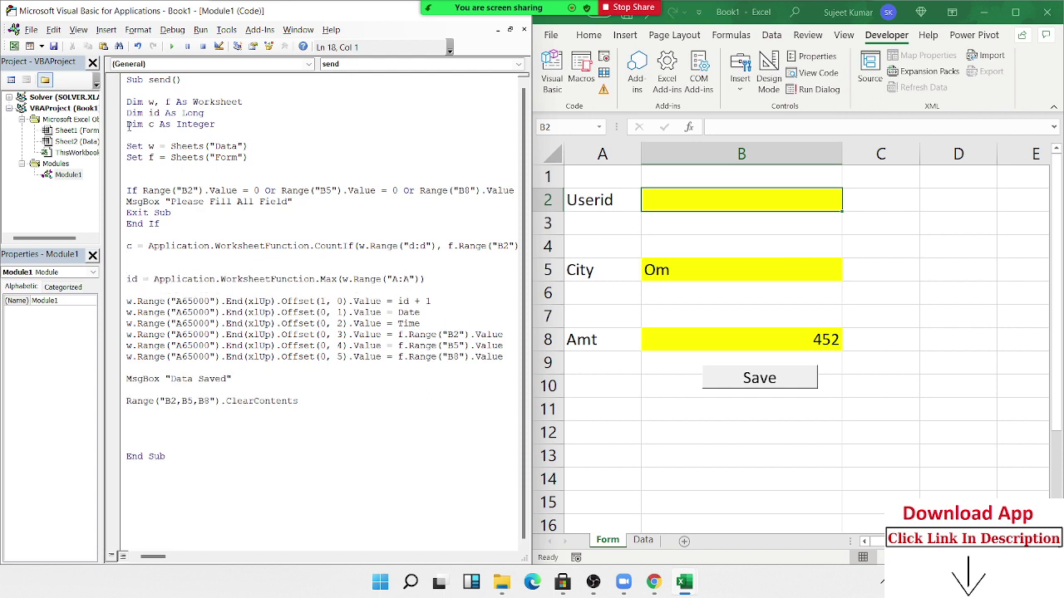
key(Return)
text(i)
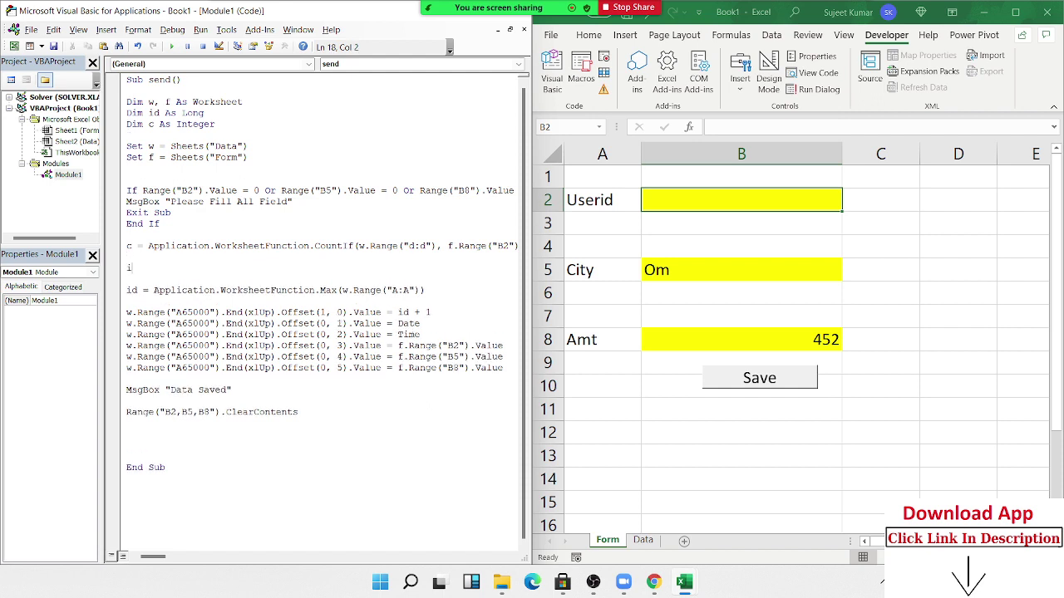
text(f c)
text(>=1)
text(Then)
key(Return)
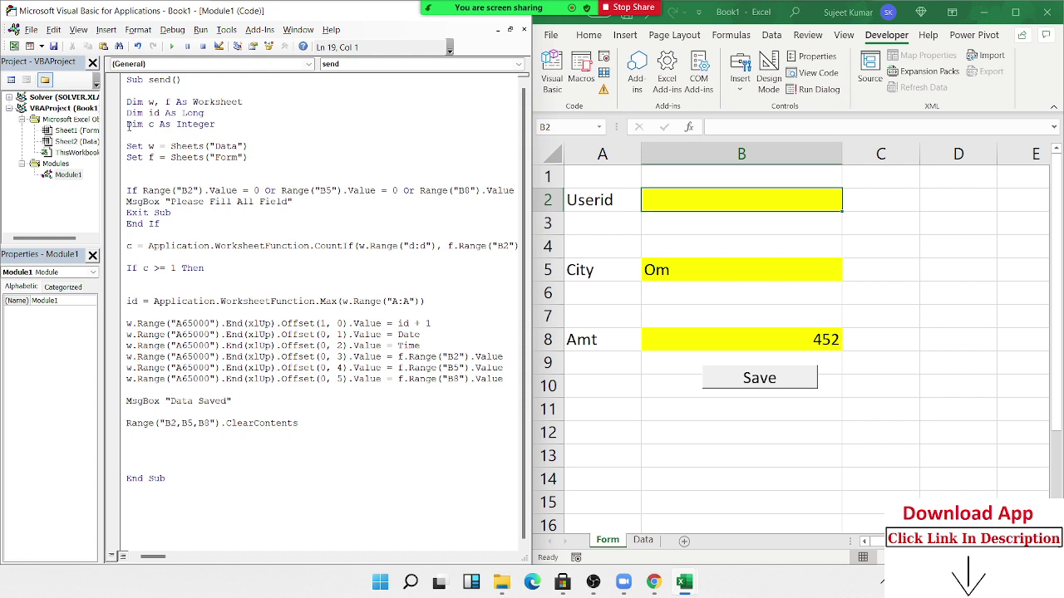
text(msgbox)
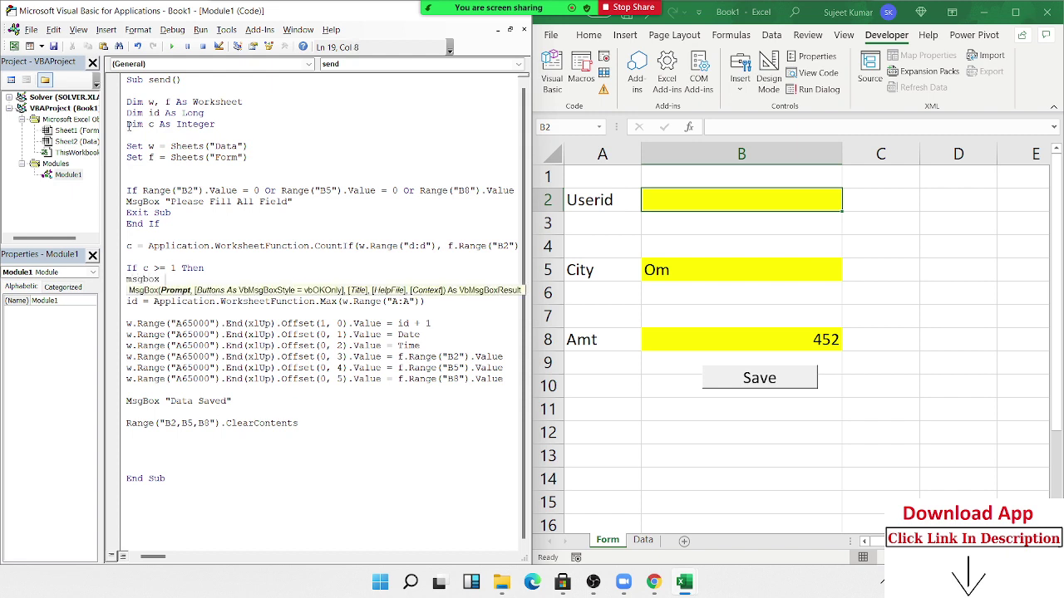
text( "This )
text(ID)
key(BackSpace)
key(BackSpace)
key(BackSpace)
text(u)
text(serid )
text(have )
text(Listed)
key(Return)
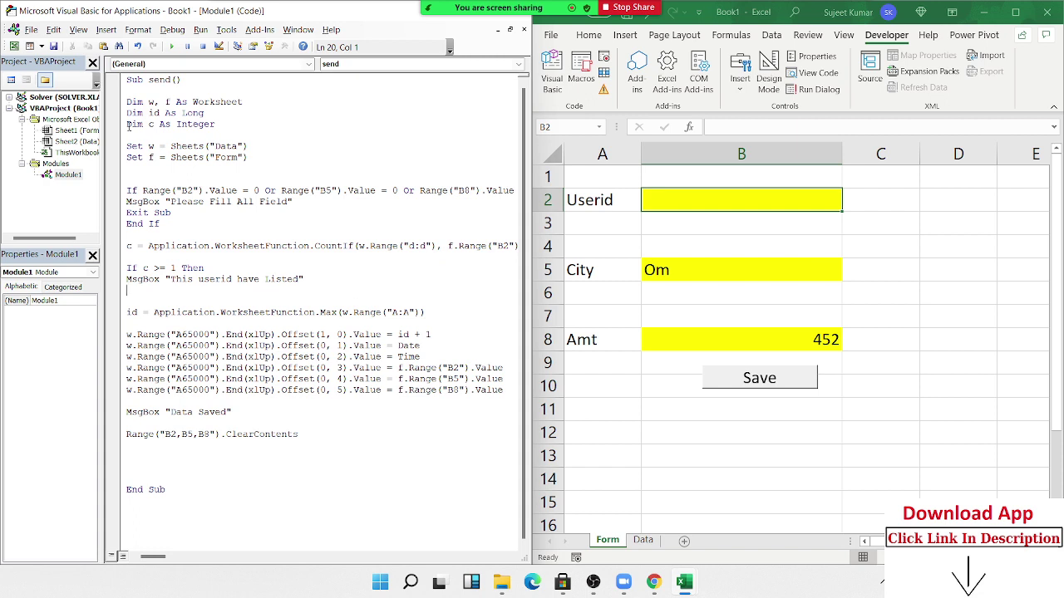
text(exit )
text(sub)
key(Return)
text(e)
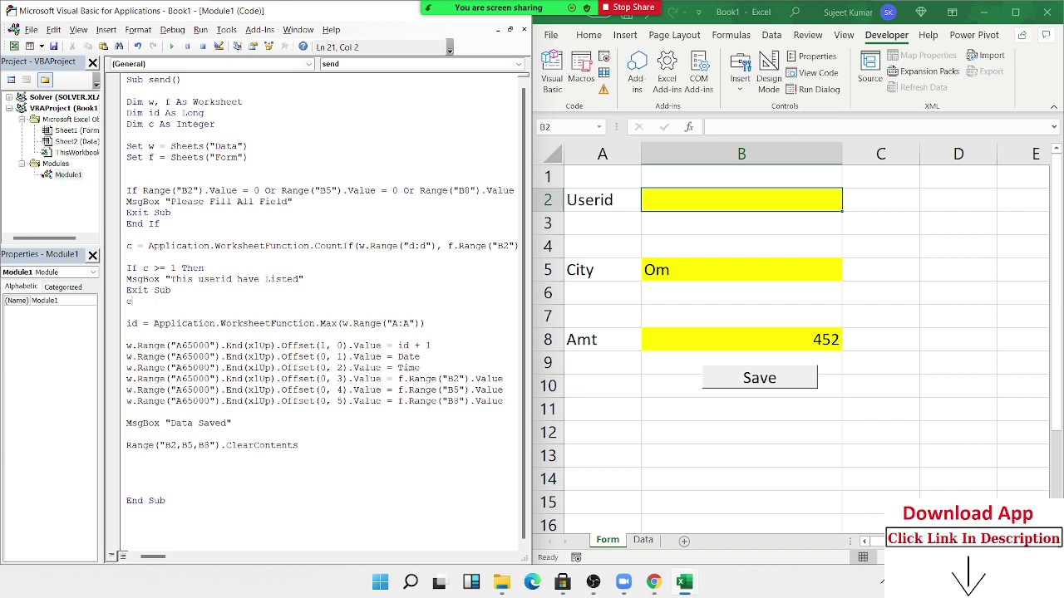
text(nd if)
- Enter an already-listed Userid in B2, run Save, and dismiss the "This userid have Listed" warning
click(202, 325)
click(688, 205)
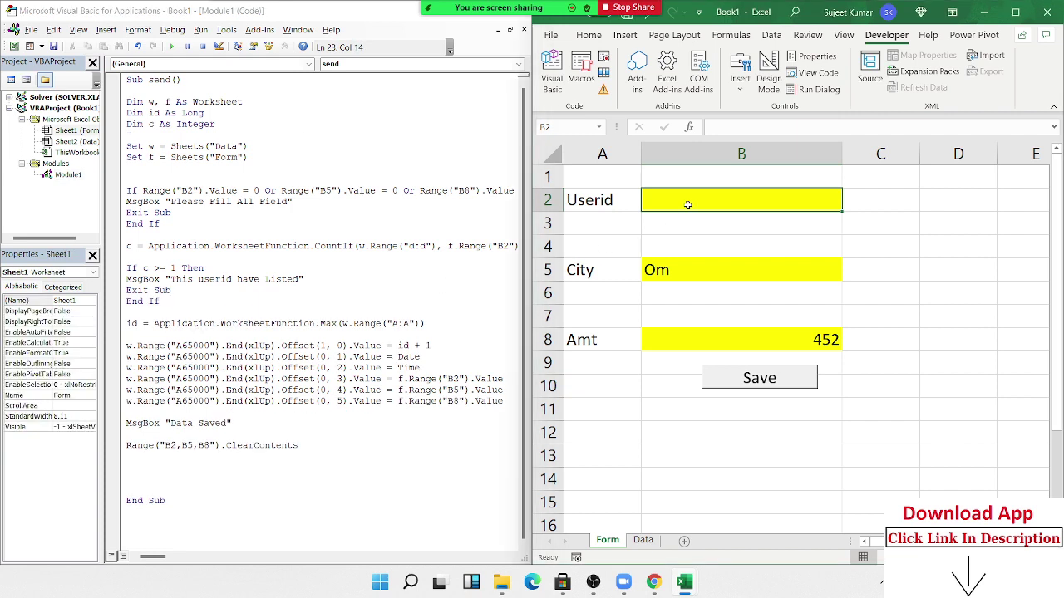
text(Puja)
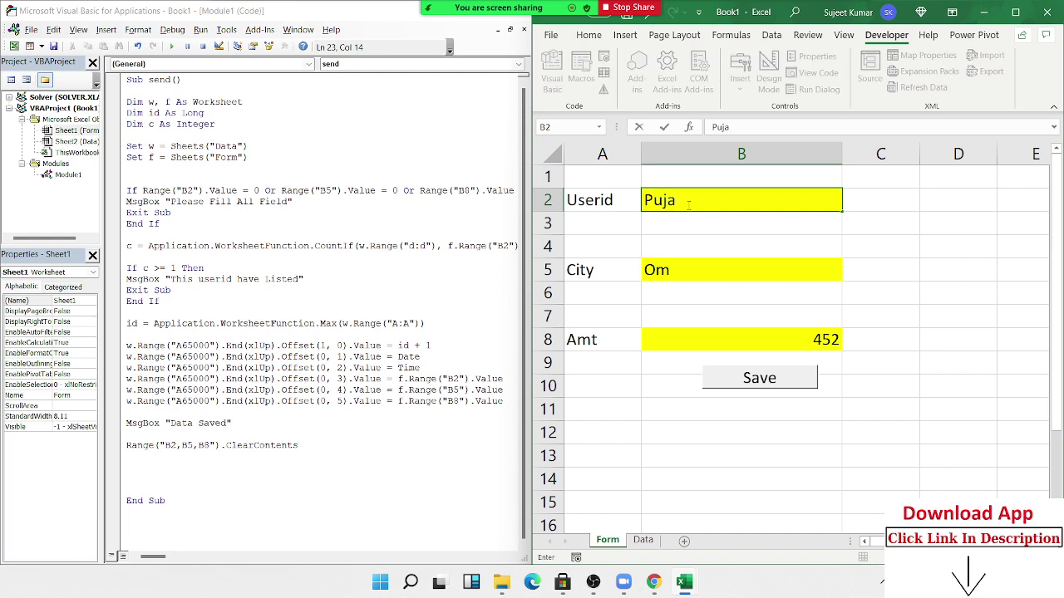
click(662, 264)
click(731, 376)
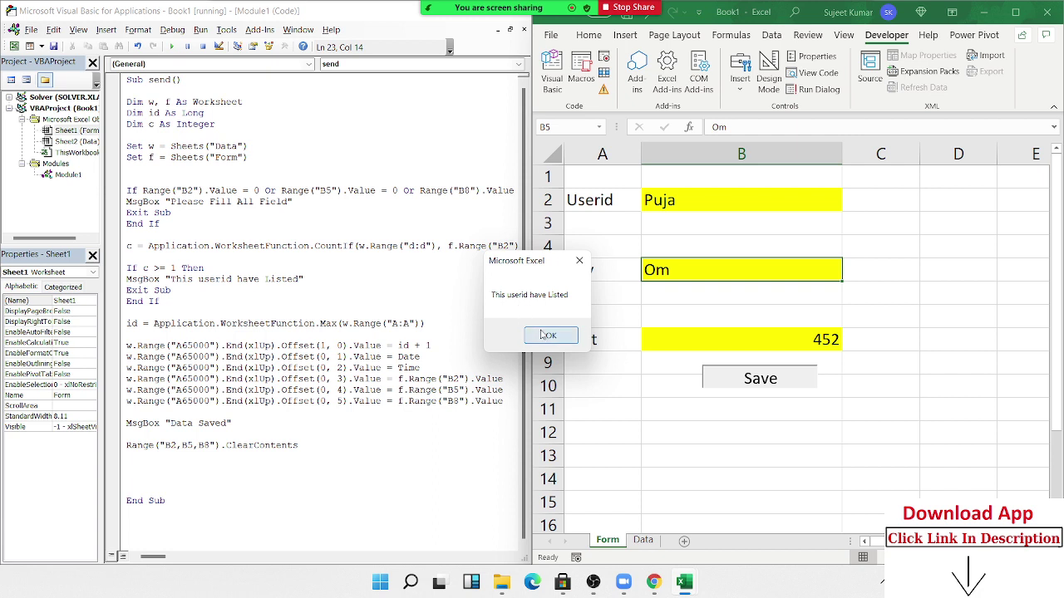
click(546, 335)
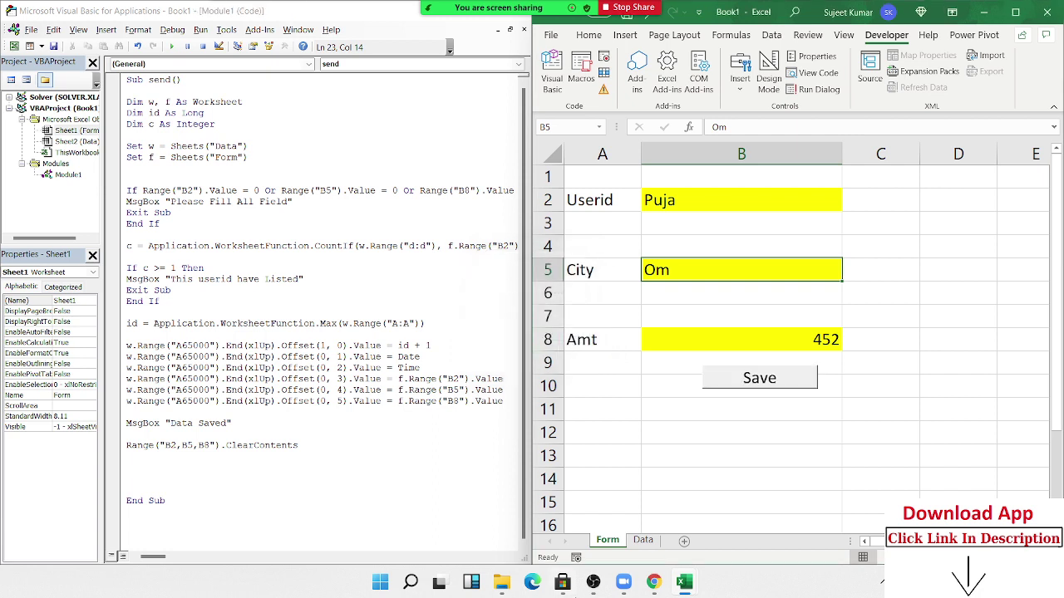
- Confirm on the Data sheet that no record was added, then add a blank line after End If
click(644, 540)
click(617, 542)
click(196, 306)
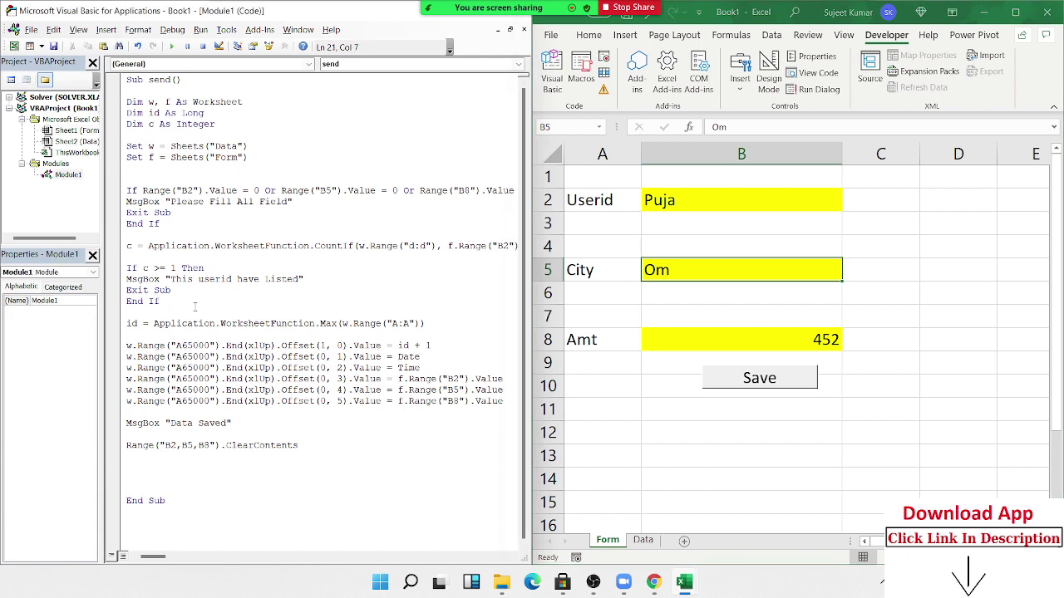
key(Return)
key(Return)
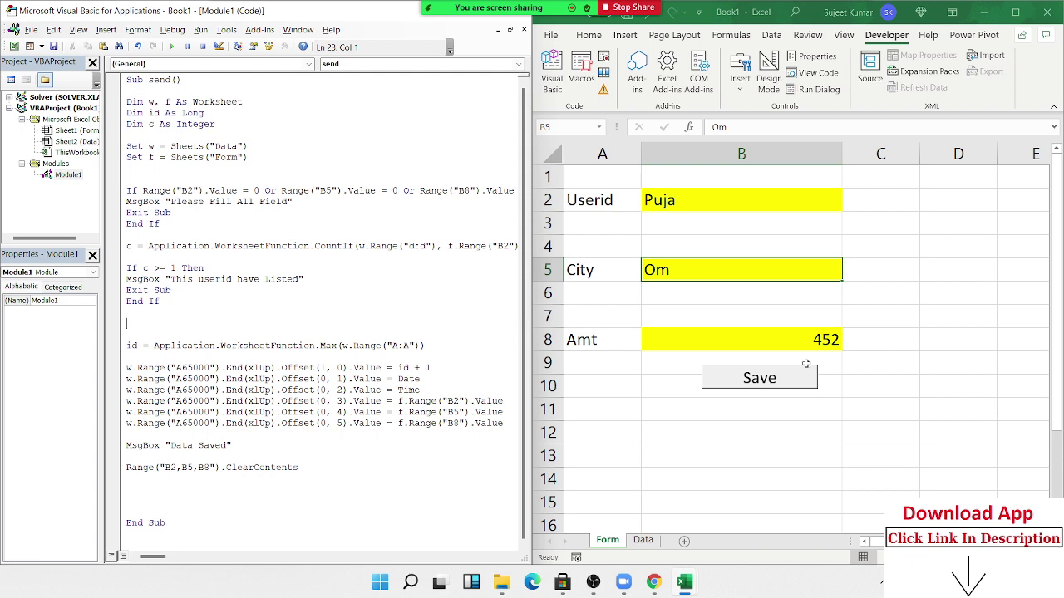
- Add a blank line above the id line and declare m by appending ',m' to the Dim c line
click(832, 338)
click(831, 338)
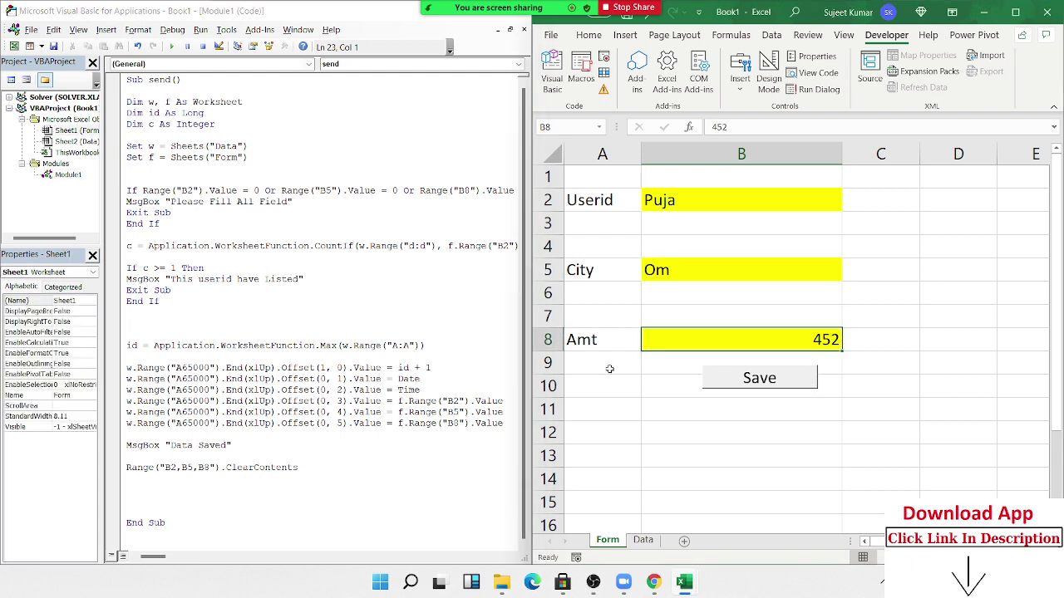
click(220, 324)
key(Return)
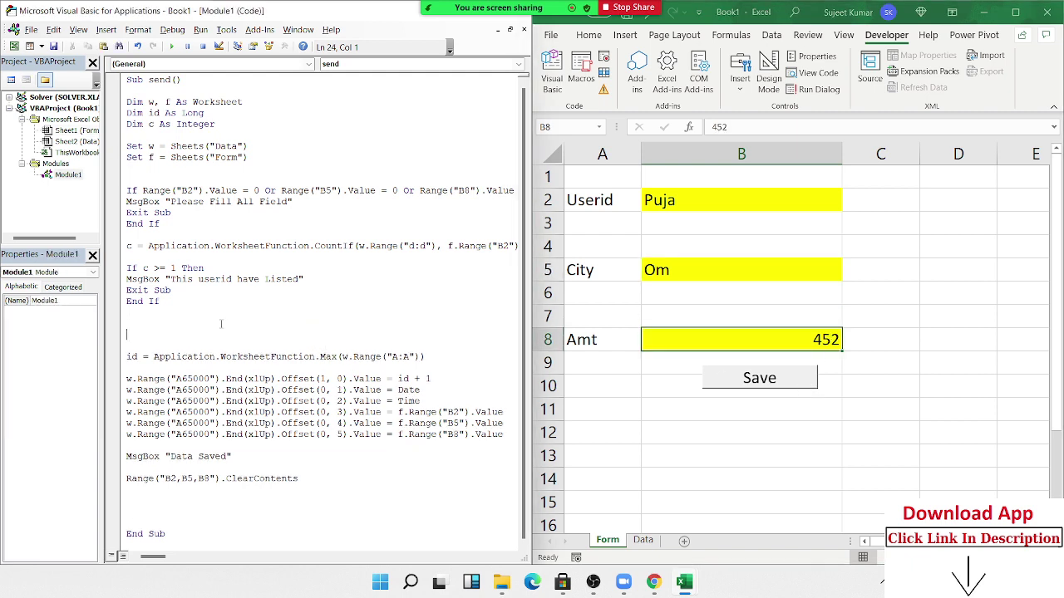
key(Up)
key(Up)
key(Up)
key(Up)
key(Up)
key(Up)
key(Up)
key(Right)
key(Right)
key(Right)
text(,m)
- Write m=MsgBox("Do you want to Save ?",vbYesNo,"Please Confirm") above the id line
click(136, 335)
text(m)
text(=)
text(max)
key(BackSpace)
key(BackSpace)
text(sgbo)
text(x()
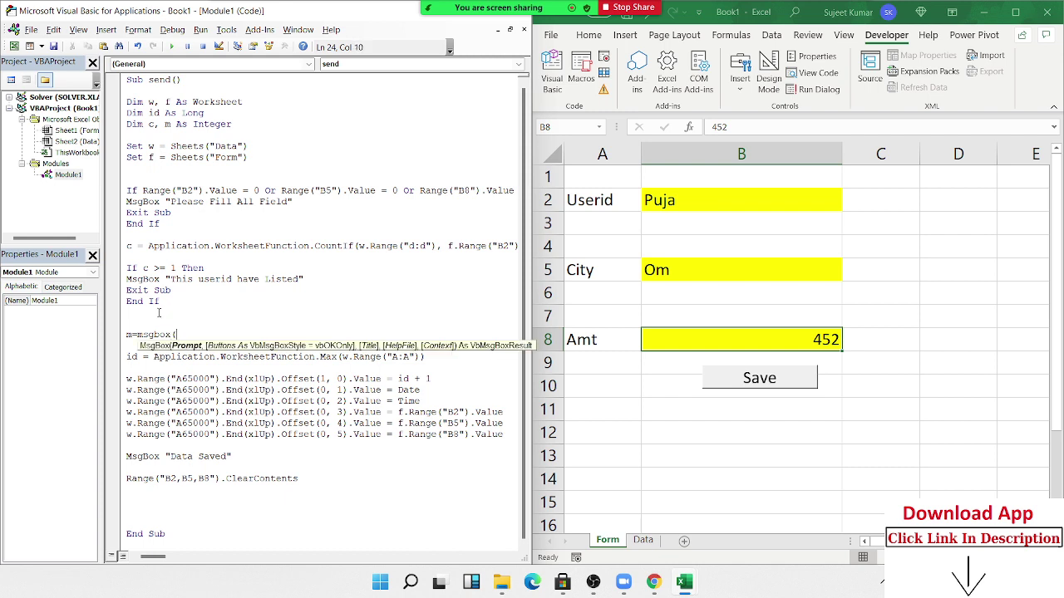
text("Do y)
text(ou)
text(wan)
key(BackSpace)
key(BackSpace)
key(BackSpace)
key(BackSpace)
text(wan)
text(t to )
text(Save )
text(?")
text(,)
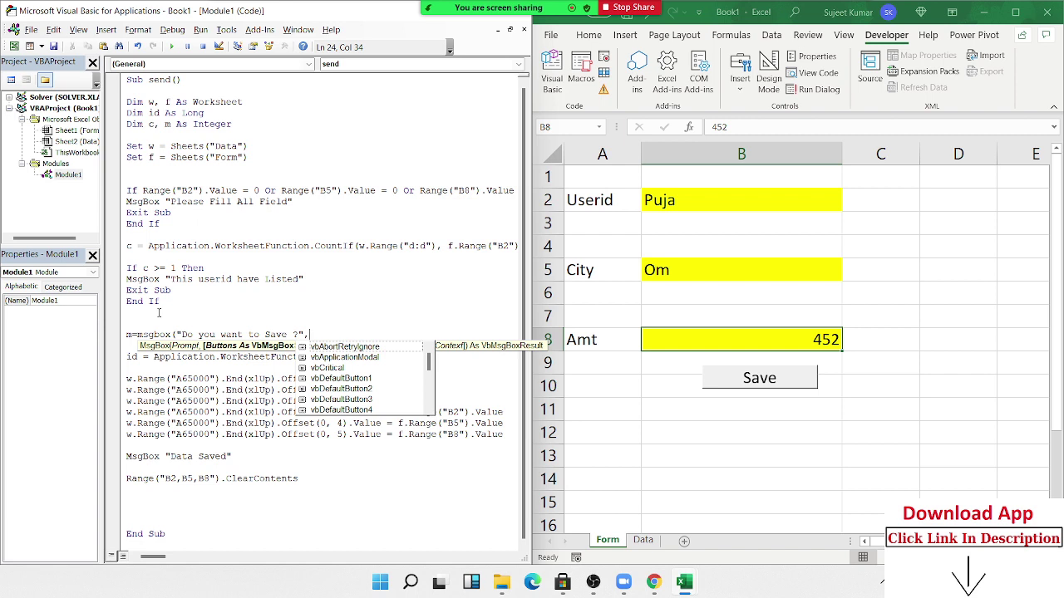
key(Down)
key(Down)
key(Down)
key(Down)
key(Down)
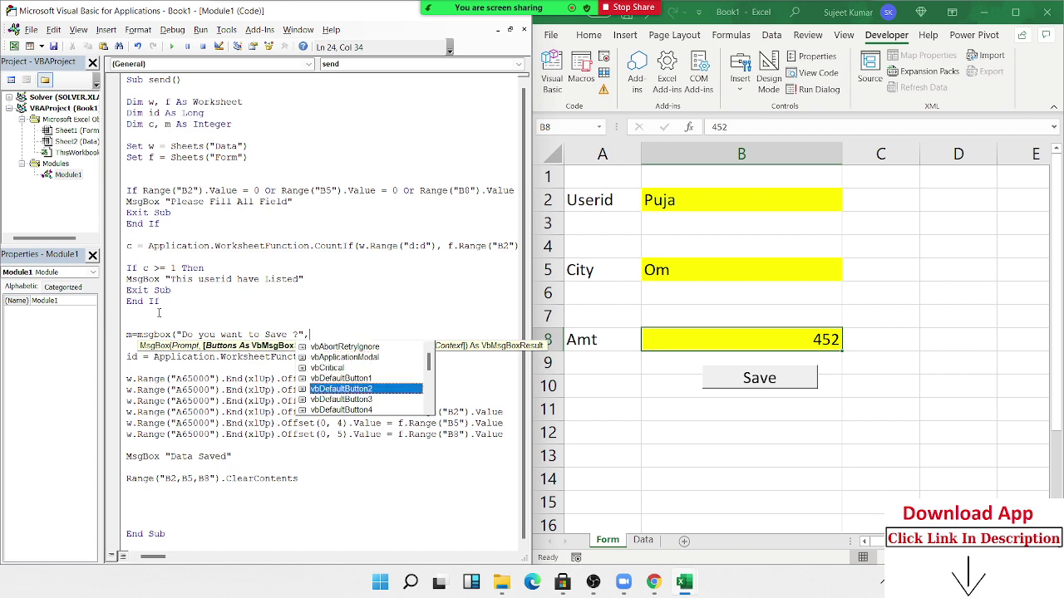
key(Down)
key(Down)
key(Down)
key(Down)
key(Down)
key(Down)
key(Down)
key(Down)
key(Down)
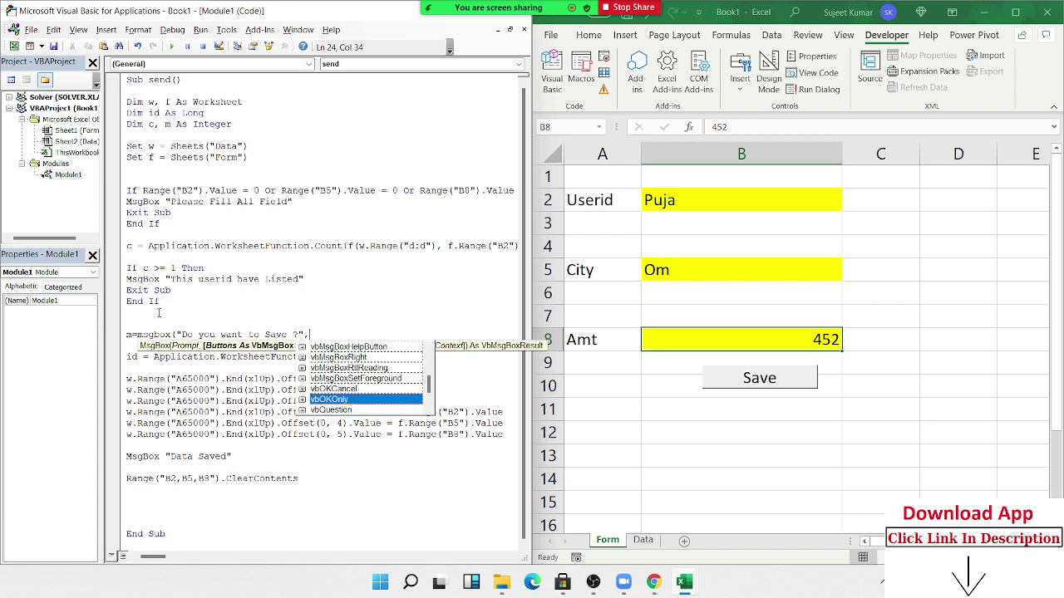
key(Down)
key(Down)
key(Down)
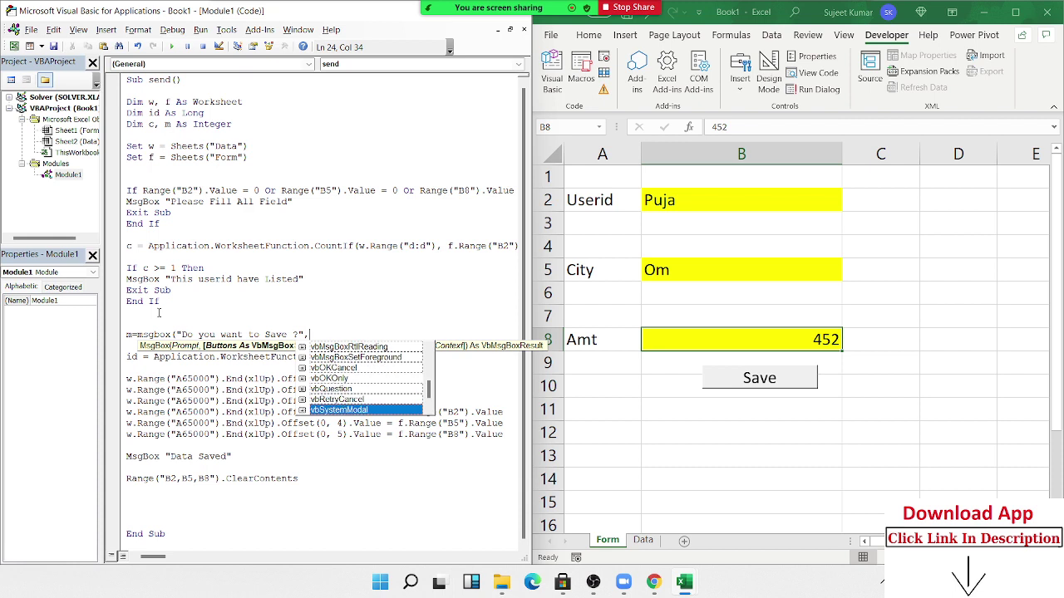
key(Down)
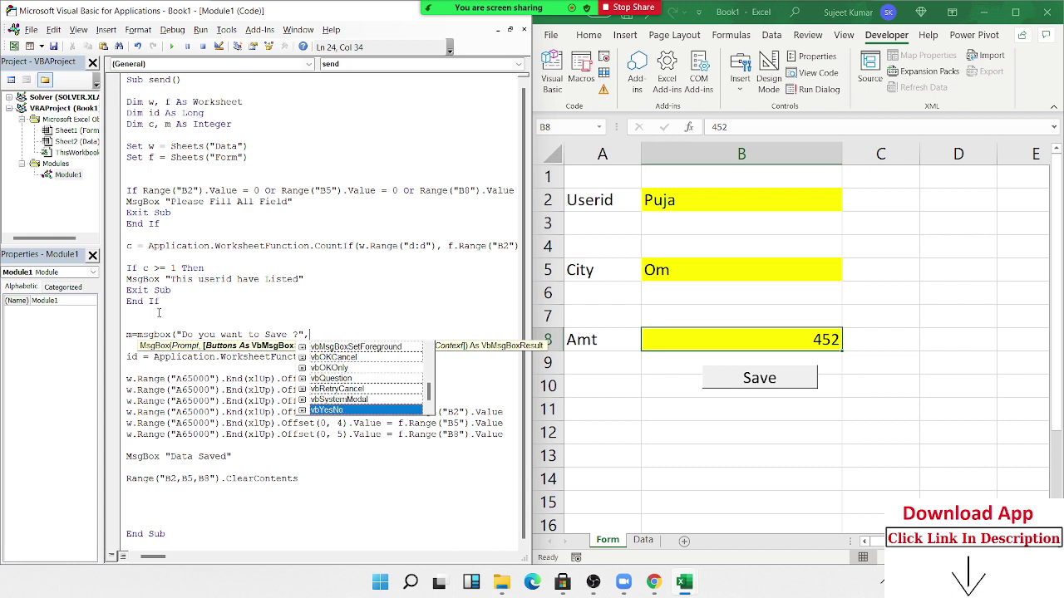
key(Tab)
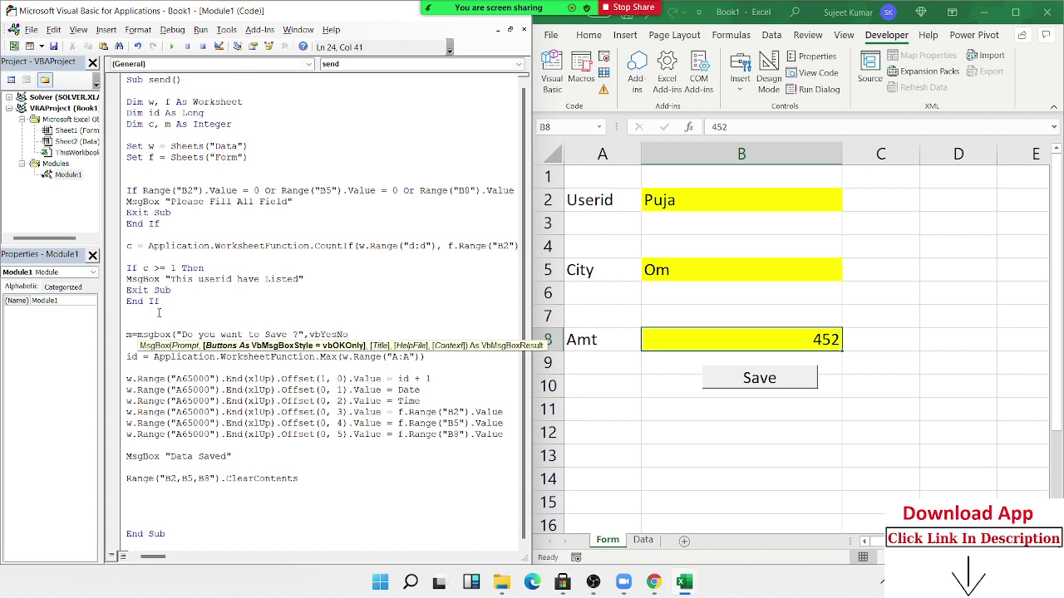
text(,)
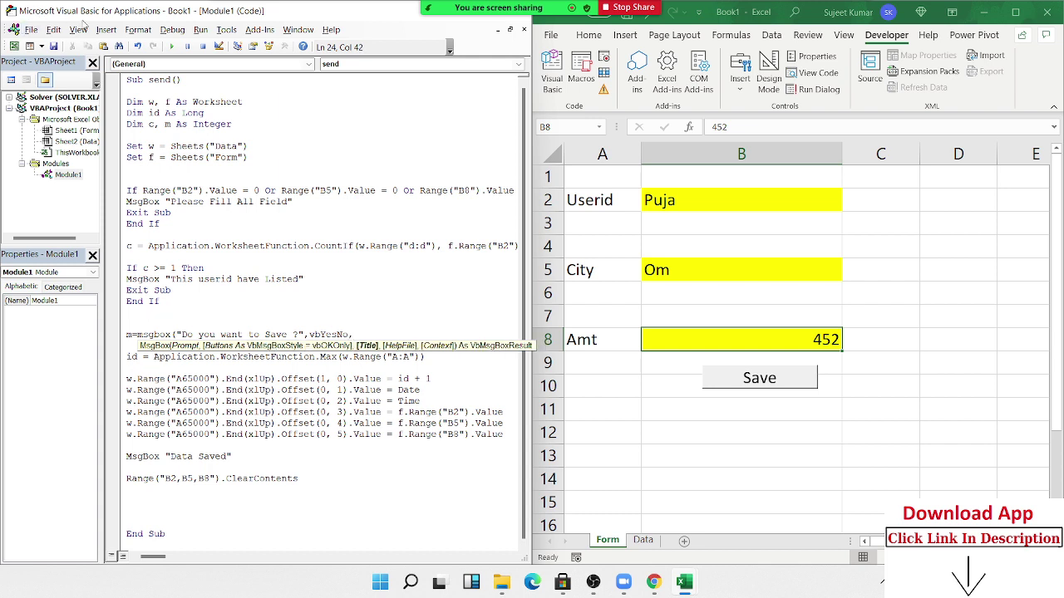
text("Pl)
text(ease Co)
text(nfir)
text(m")
- Commit the MsgBox line and check the m variable that holds the answer
key(Return)
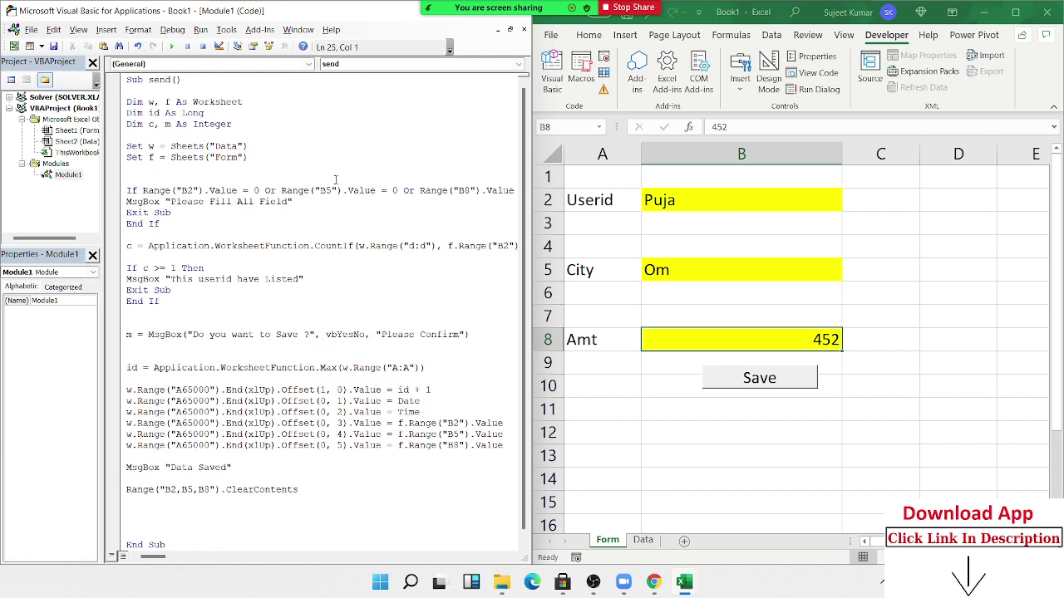
key(Up)
key(shift+Right)
key(Down)
- Add the line 'If m = vbNo Then Exit Sub' below the MsgBox line
key(Return)
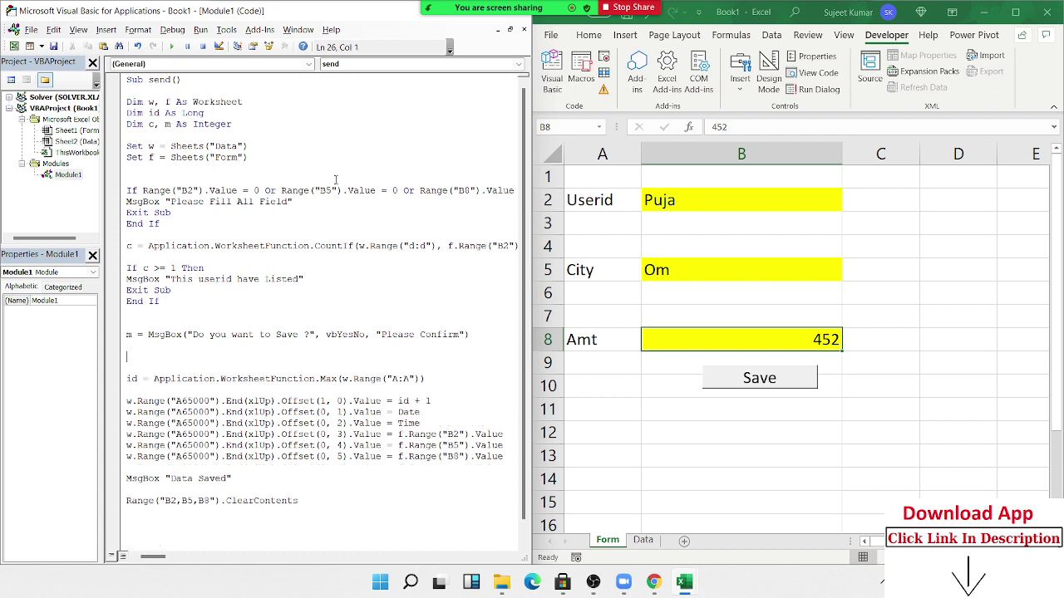
text(if )
text(m=vb)
text(no)
key(BackSpace)
text(othe)
text(n)
text(exit)
text(sub)
key(Return)
key(Return)
key(Up)
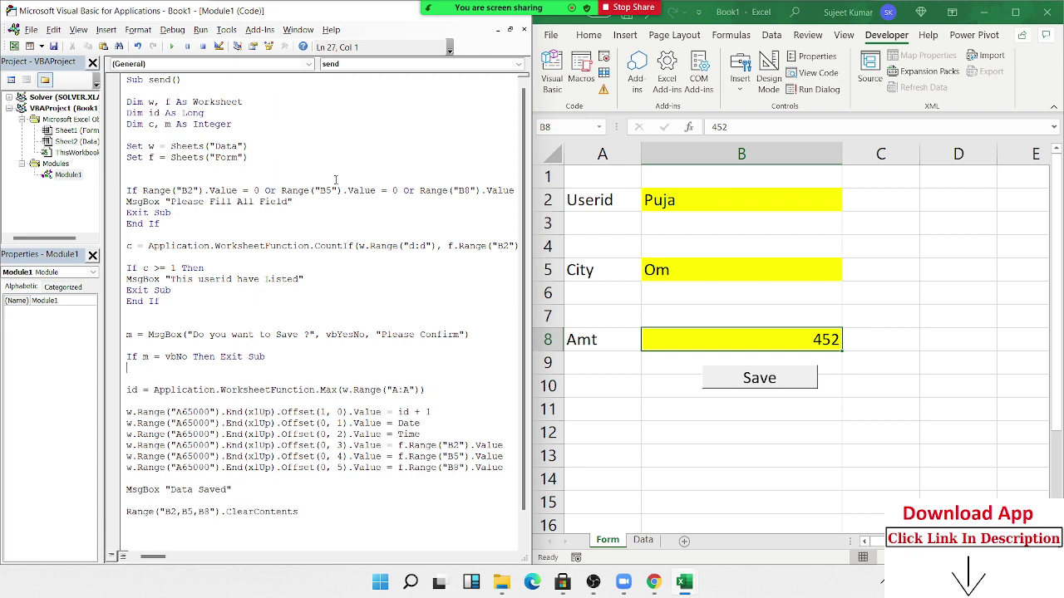
key(Up)
key(shift+End)
key(Down)
- Enter a new user id in cell B2 of the form
click(678, 201)
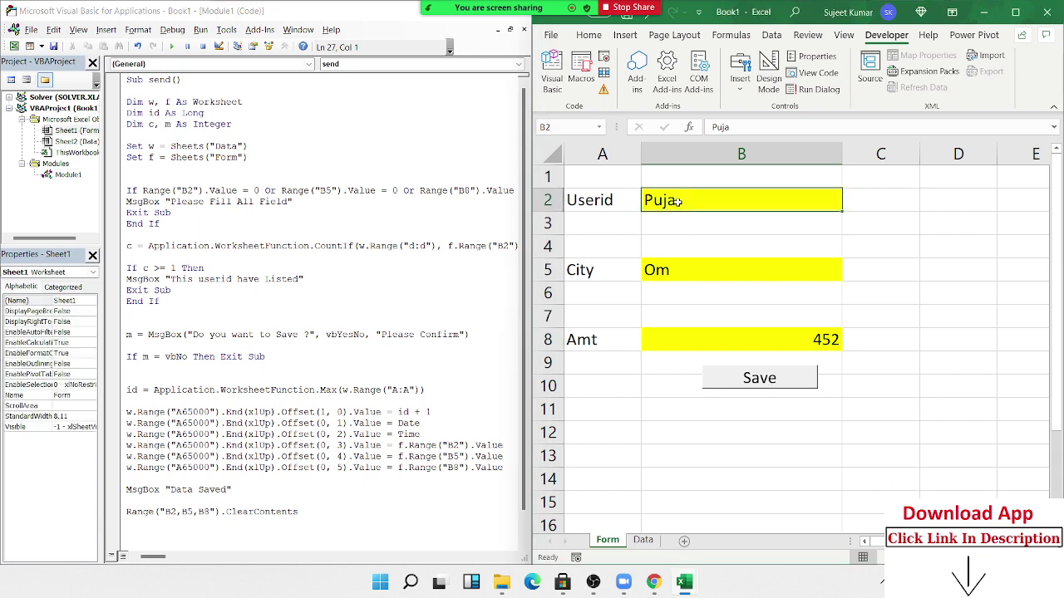
text(Rav)
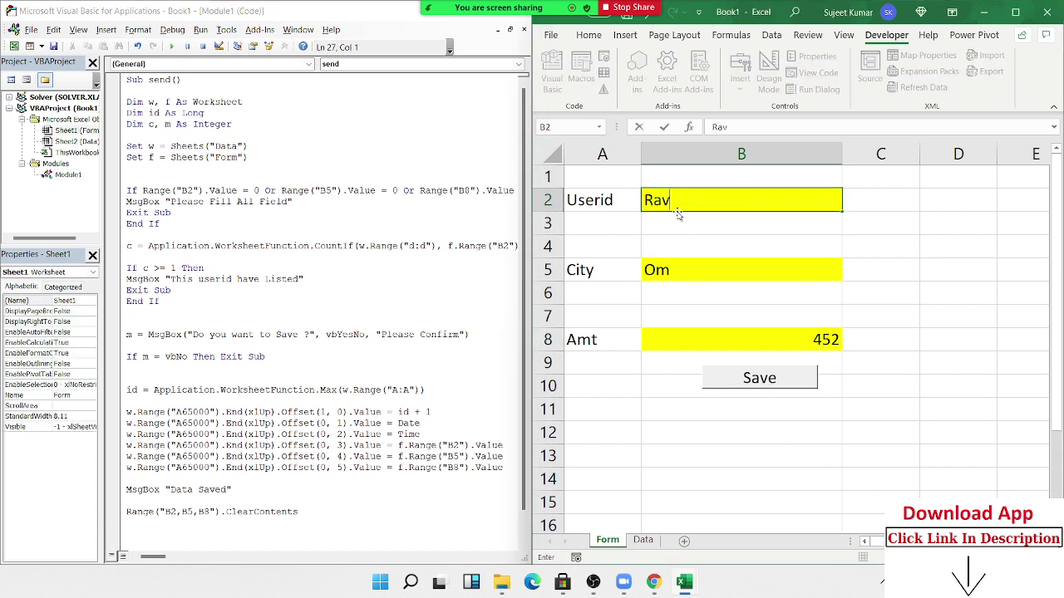
text(i)
key(Return)
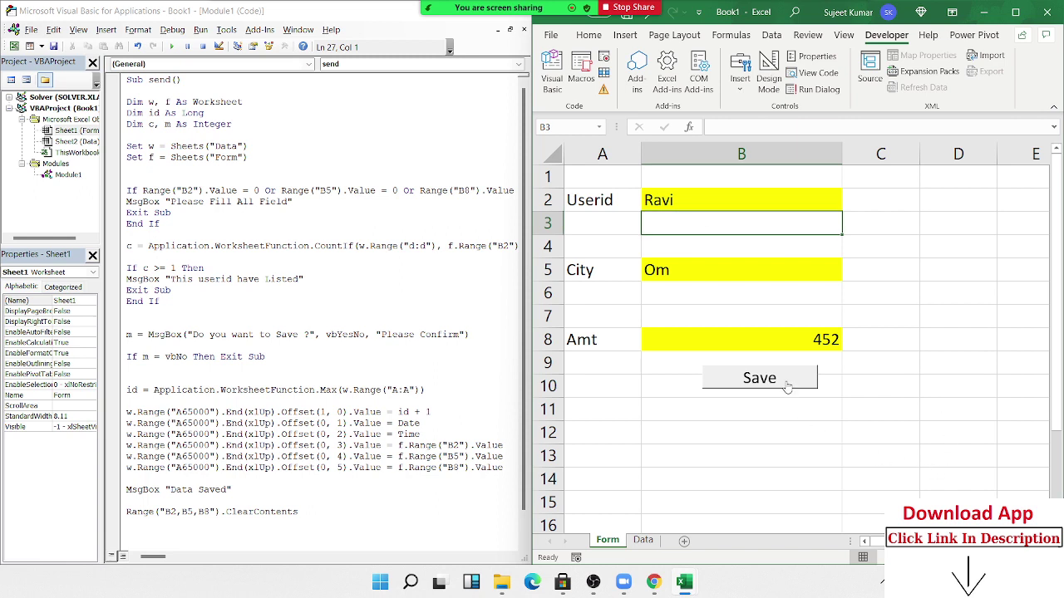
- Run Save, answer Yes, dismiss the Data Saved message, and view the Data sheet
click(781, 378)
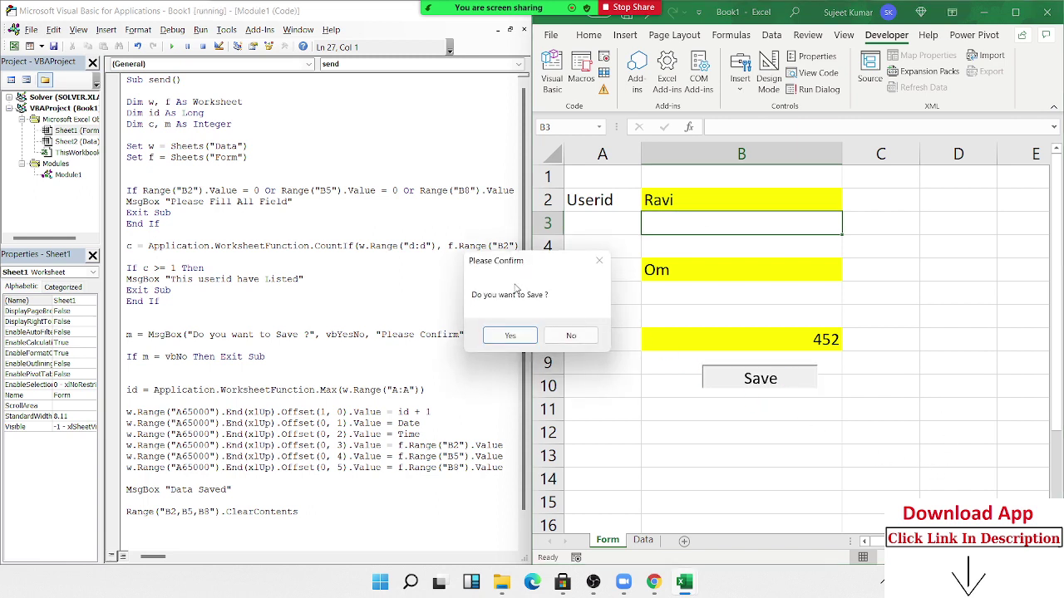
click(504, 339)
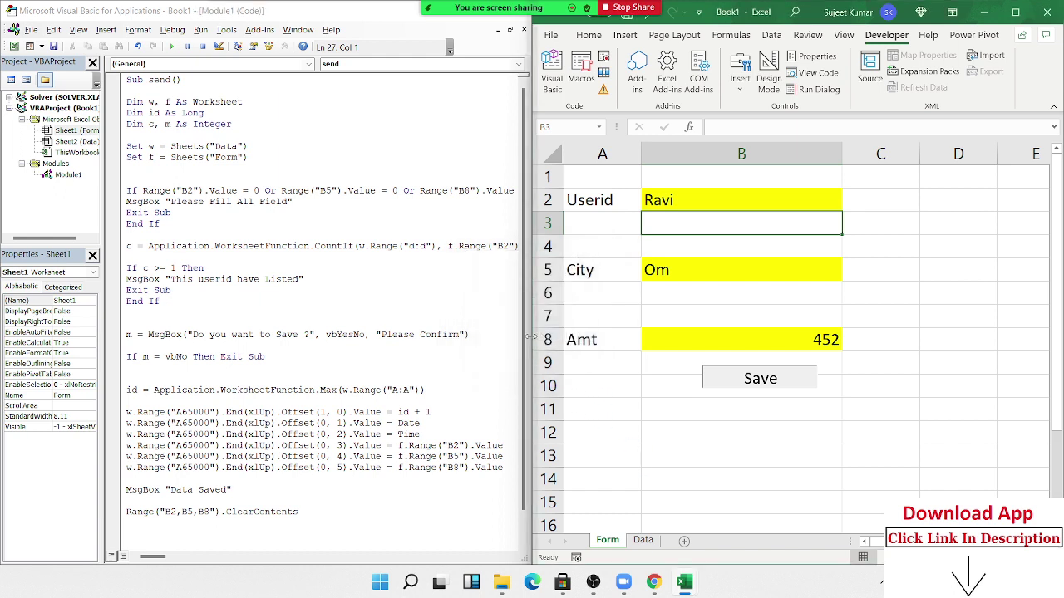
click(536, 337)
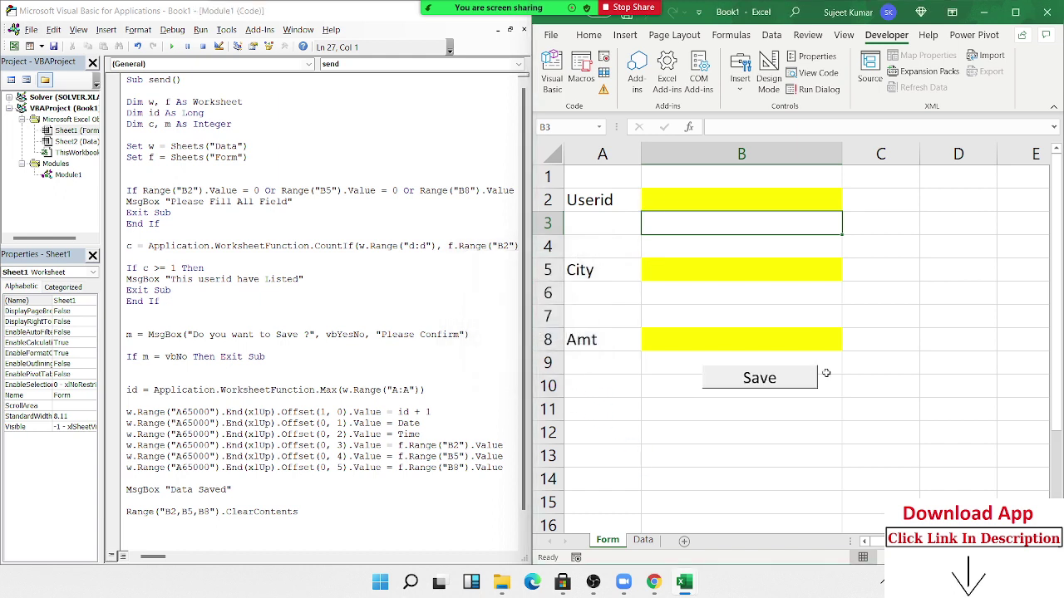
click(663, 201)
click(643, 541)
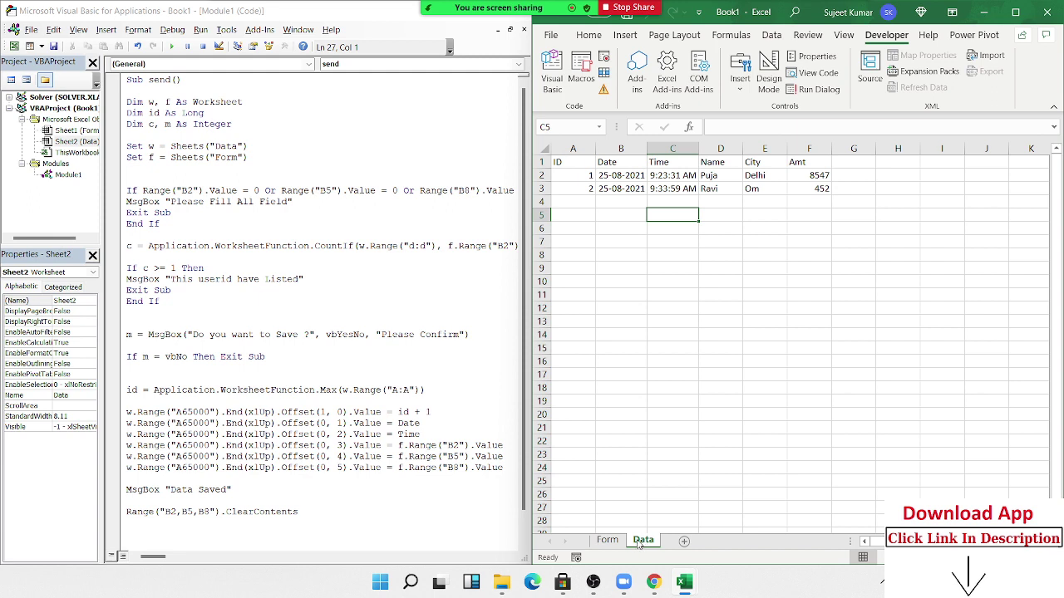
- On the Form sheet, enter a new user id, city Delhi and amount 854
click(615, 540)
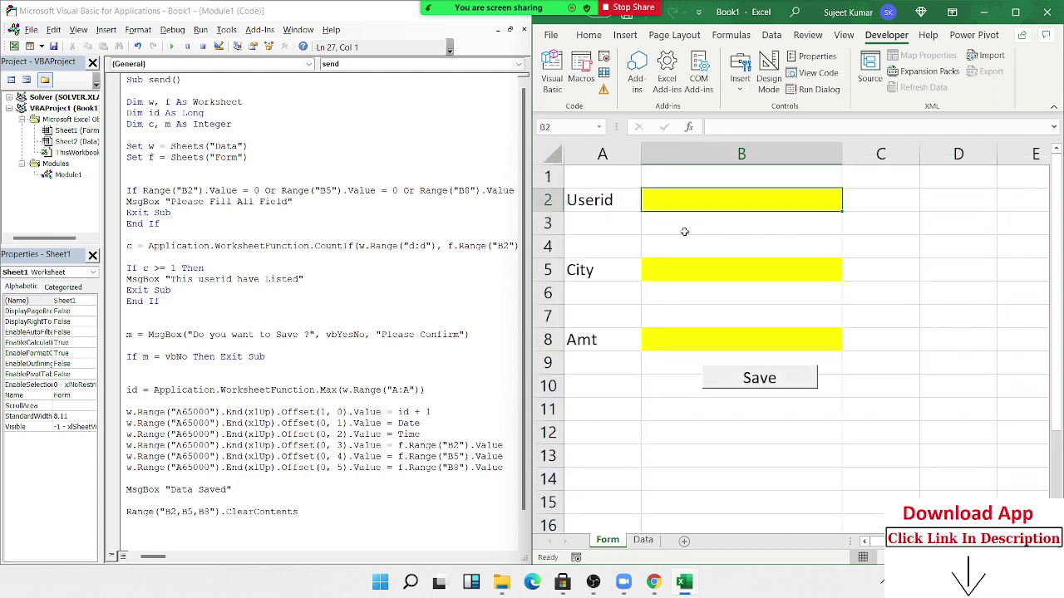
text(Ekt)
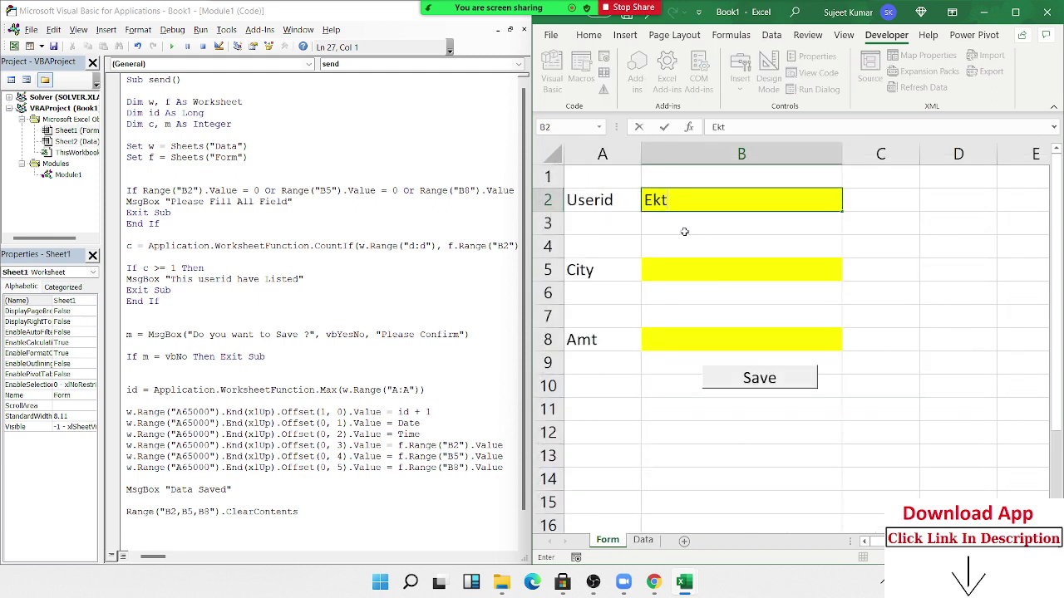
text(a)
key(Return)
text(D)
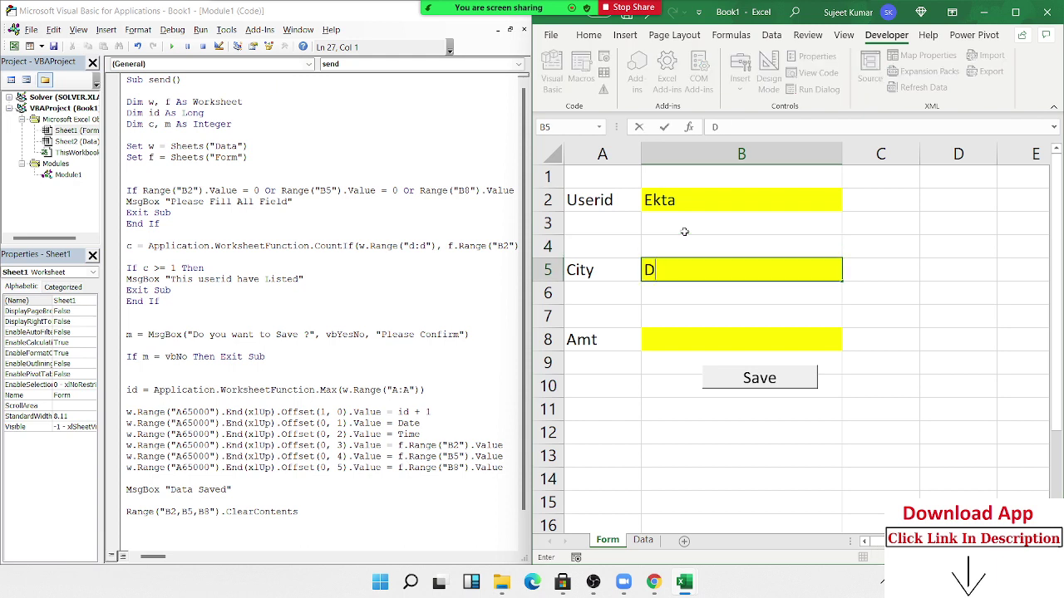
text(elhi)
key(Return)
key(Return)
key(Return)
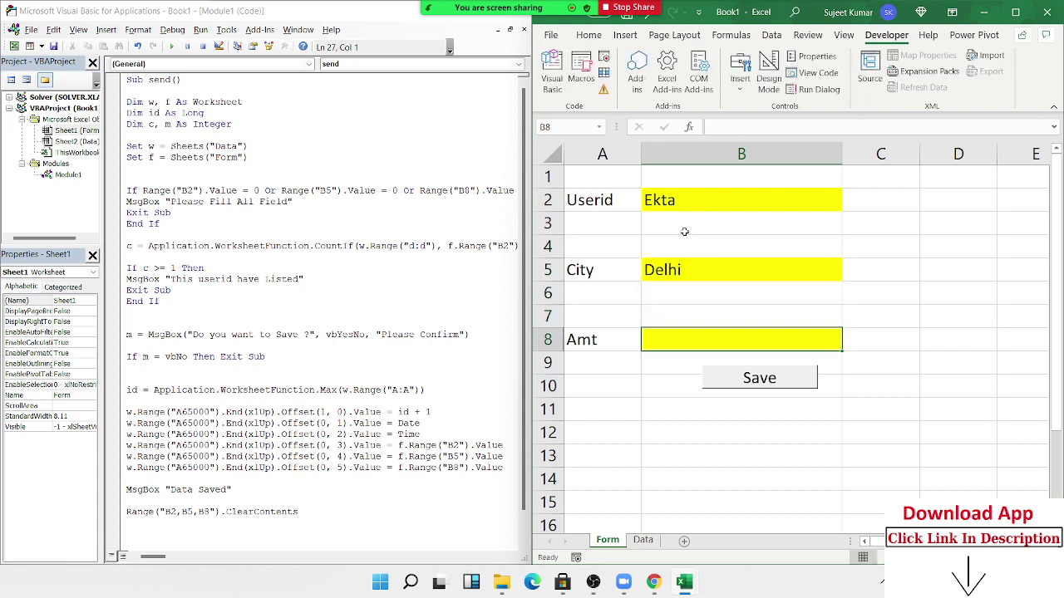
text(854)
click(685, 382)
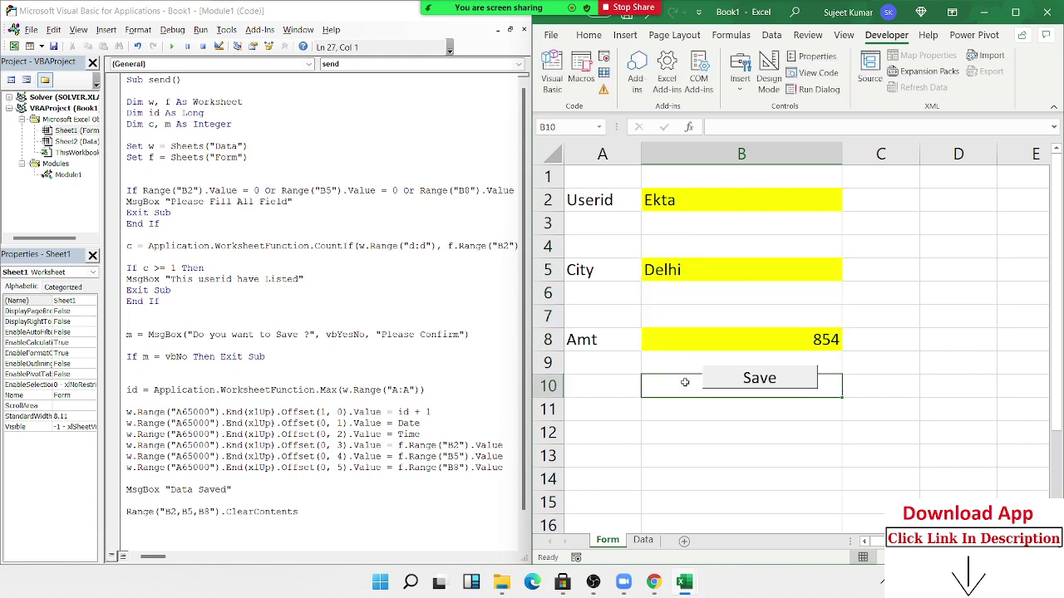
- Run Save, answer No, and verify the Data sheet gained no record before returning to the code
click(714, 384)
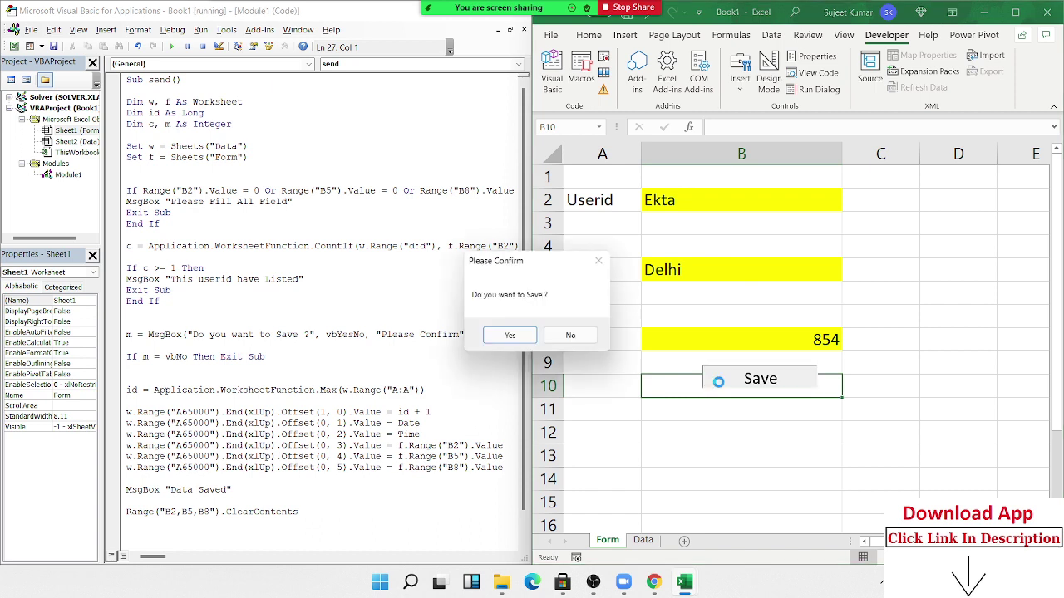
click(571, 335)
click(643, 544)
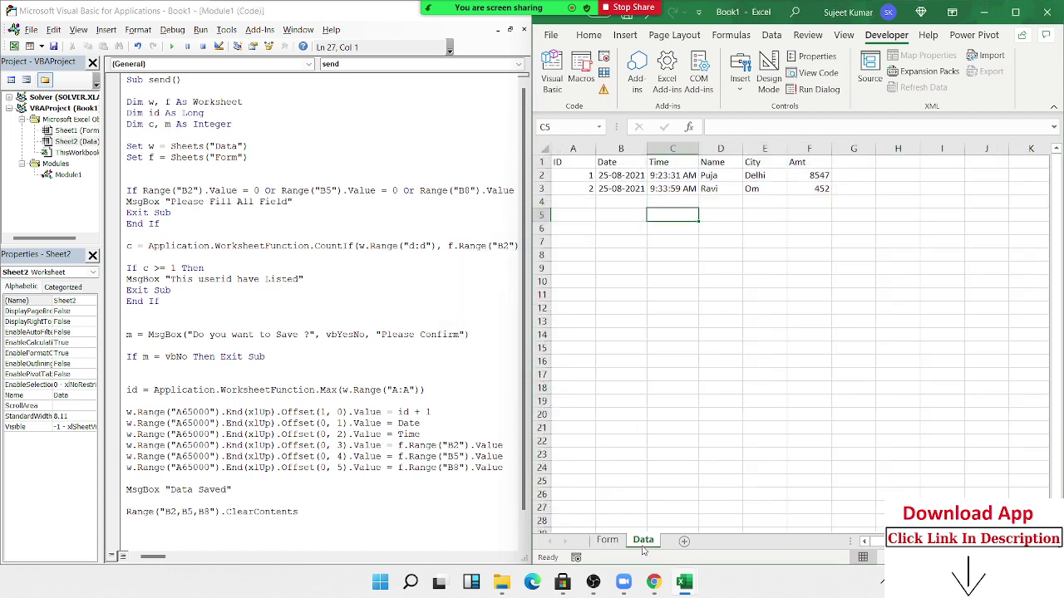
click(623, 428)
click(613, 529)
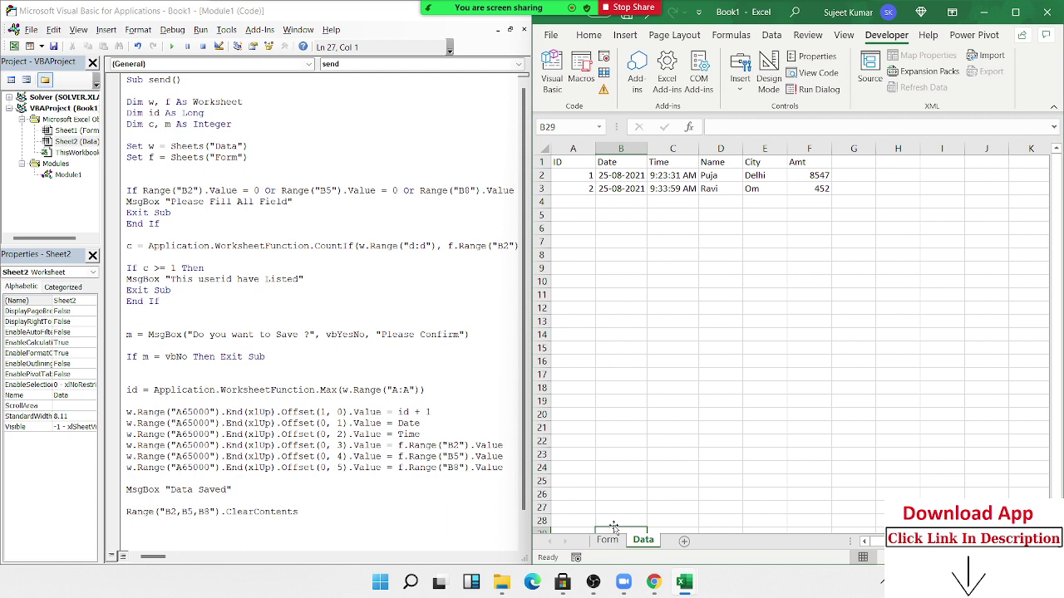
click(607, 540)
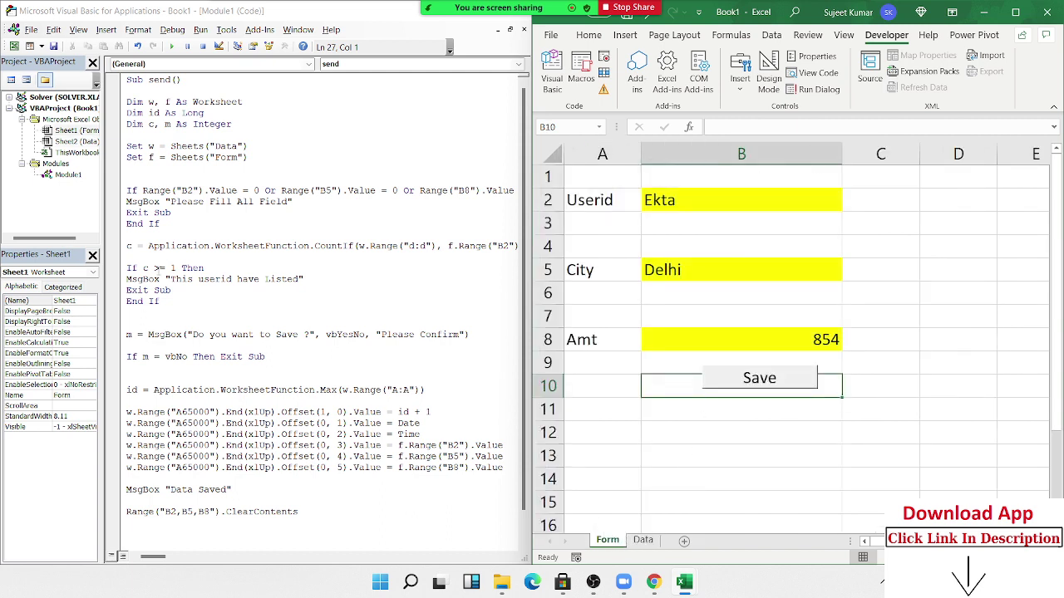
click(158, 268)
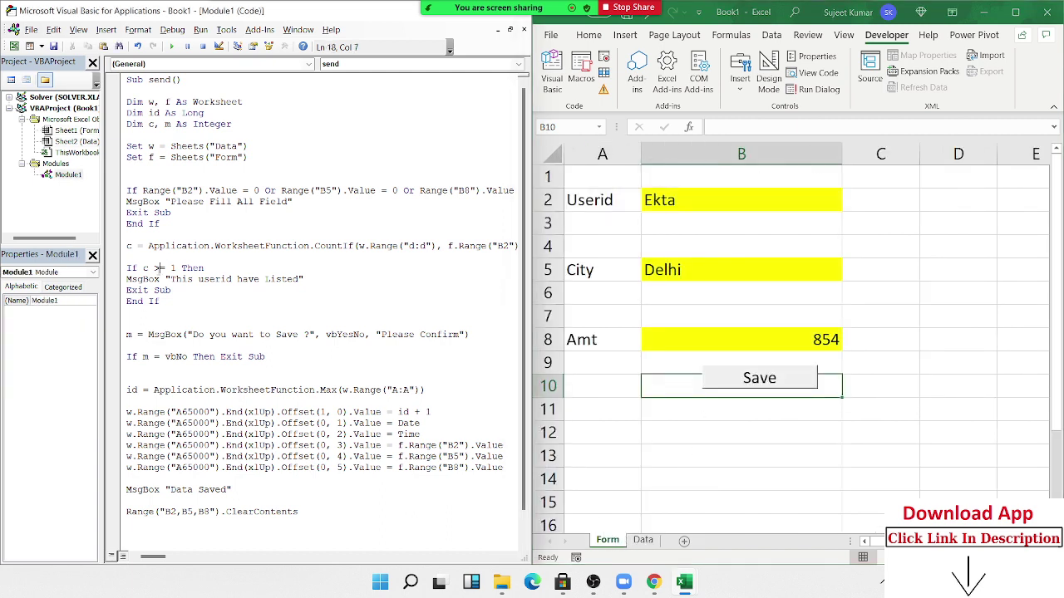